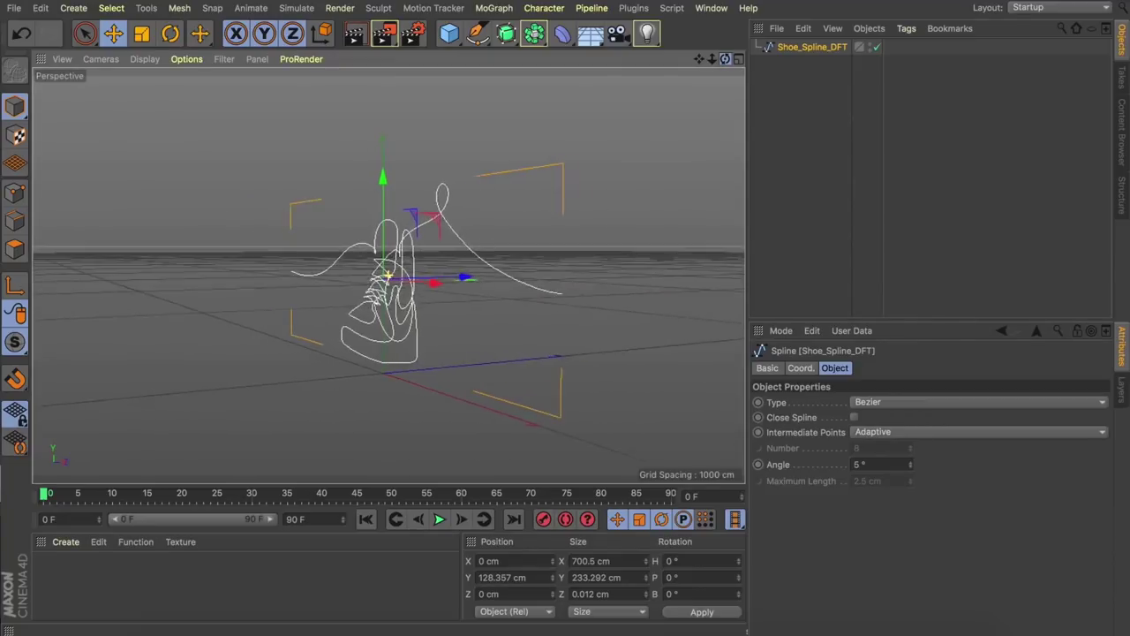
Step: Create a Sweep containing a Circle as profile and Shoe_Spline_DFT as path
left_click_drag(725, 58, 712, 58)
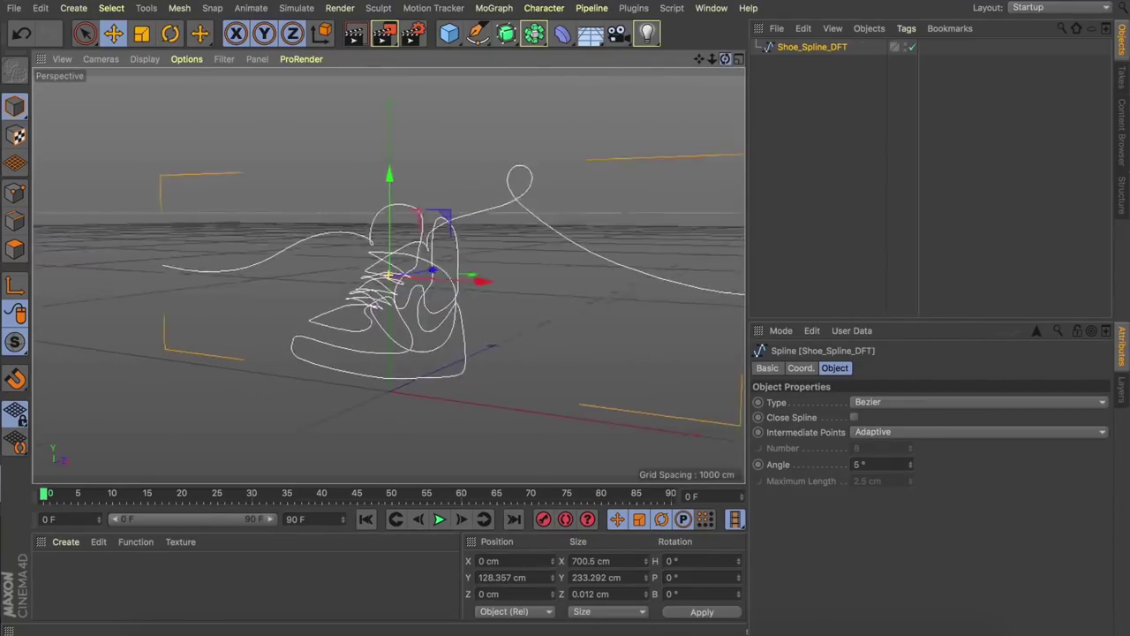
left_click_drag(725, 58, 806, 55)
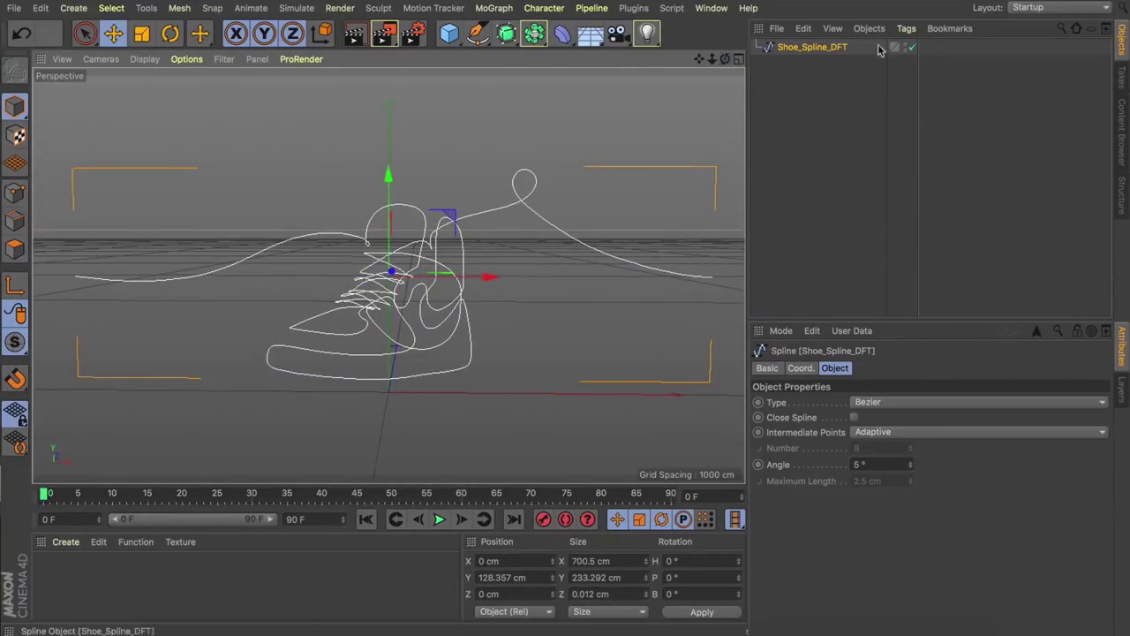
left_click(507, 35)
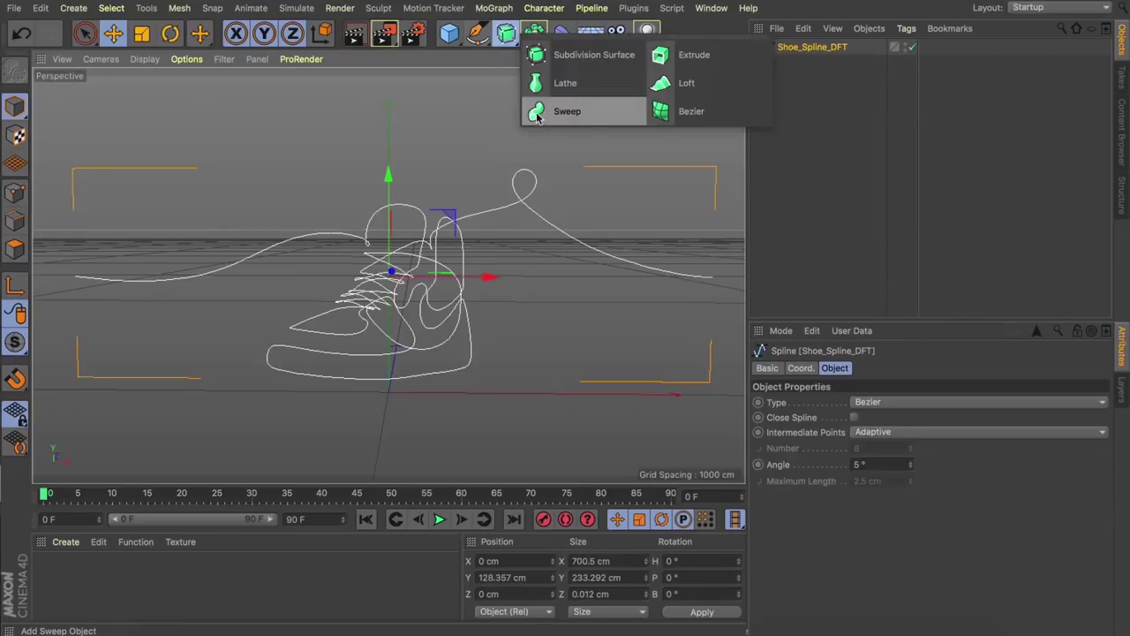
left_click(565, 112)
left_click(477, 33)
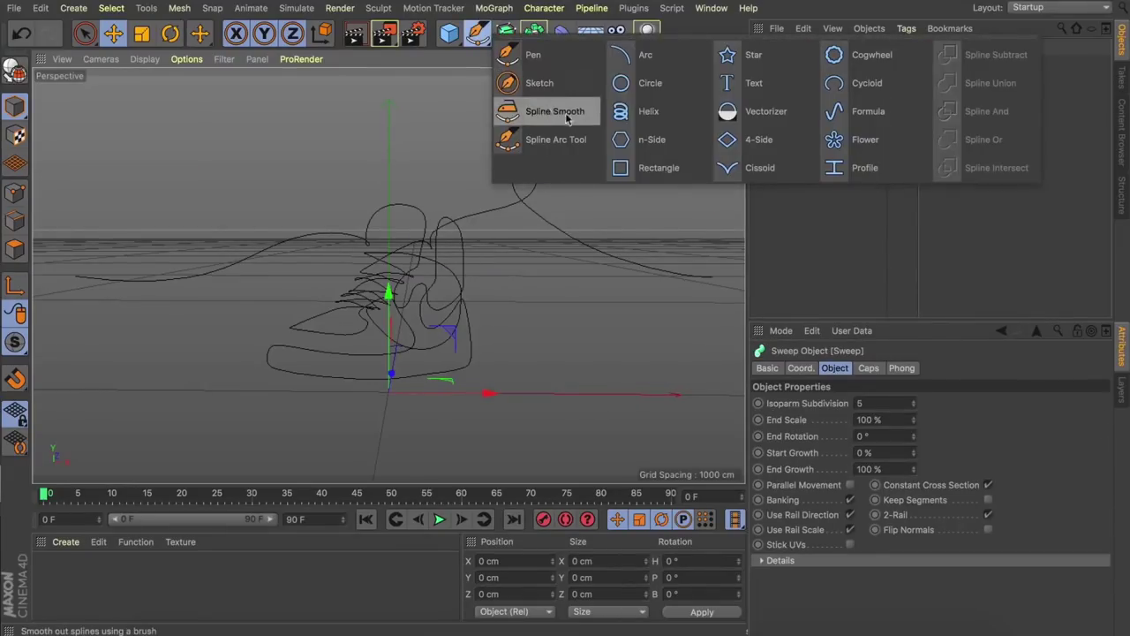
left_click(650, 83)
left_click_drag(795, 48, 799, 70)
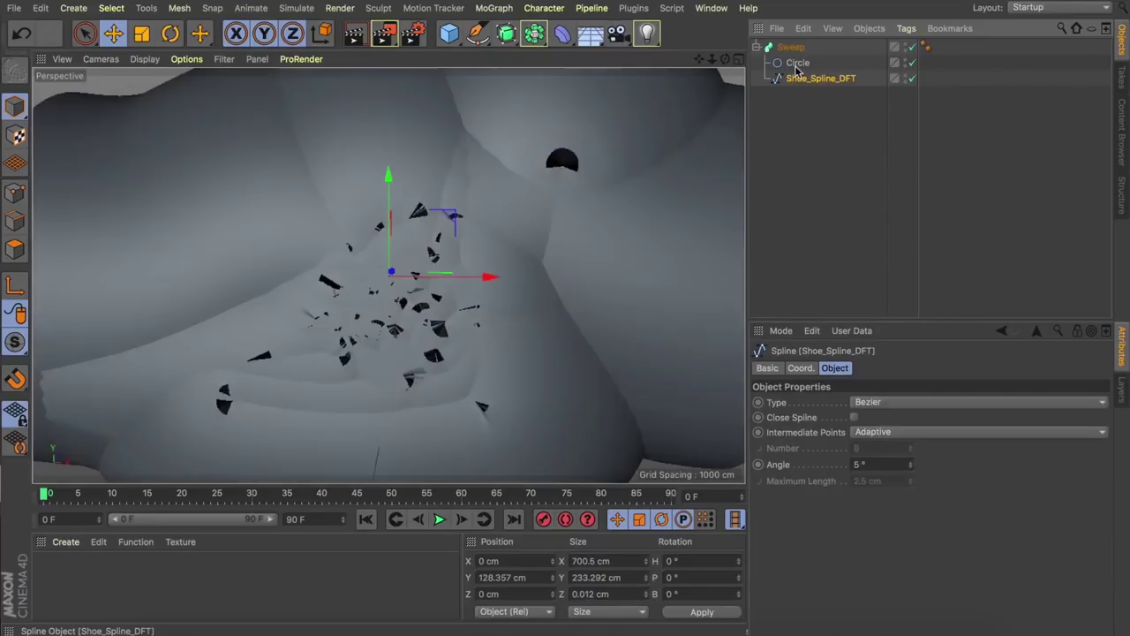
Step: Set the Circle profile's radius to 3 cm and inspect where the swept tube intersects itself around the laces
left_click(798, 62)
double_click(875, 433)
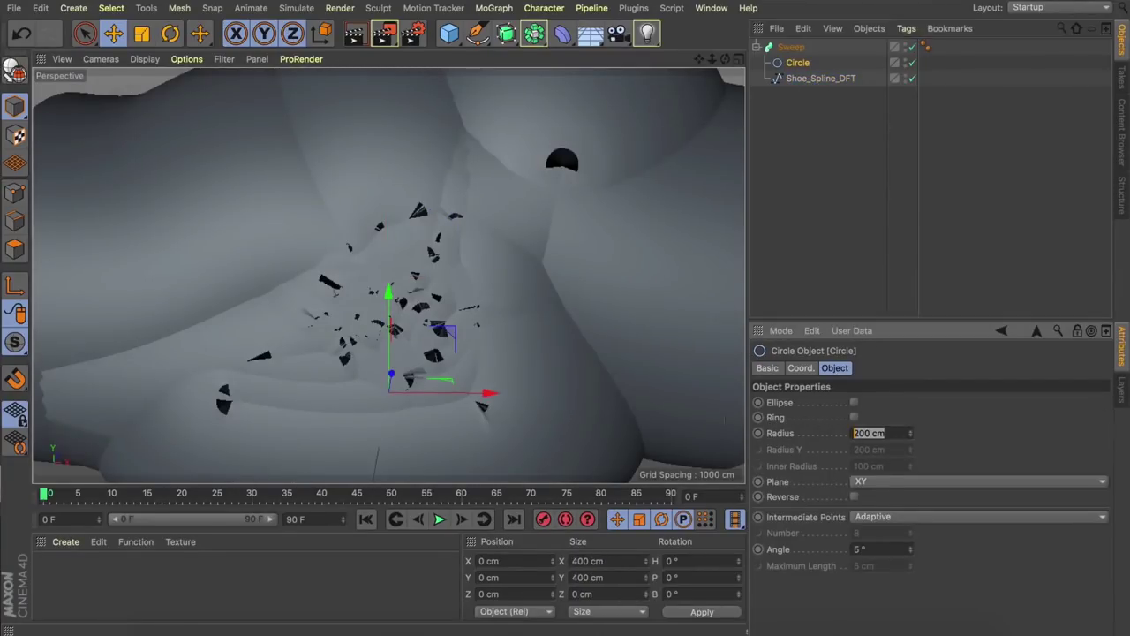
type("3")
key("Tab")
scroll(357, 248, "up", 6)
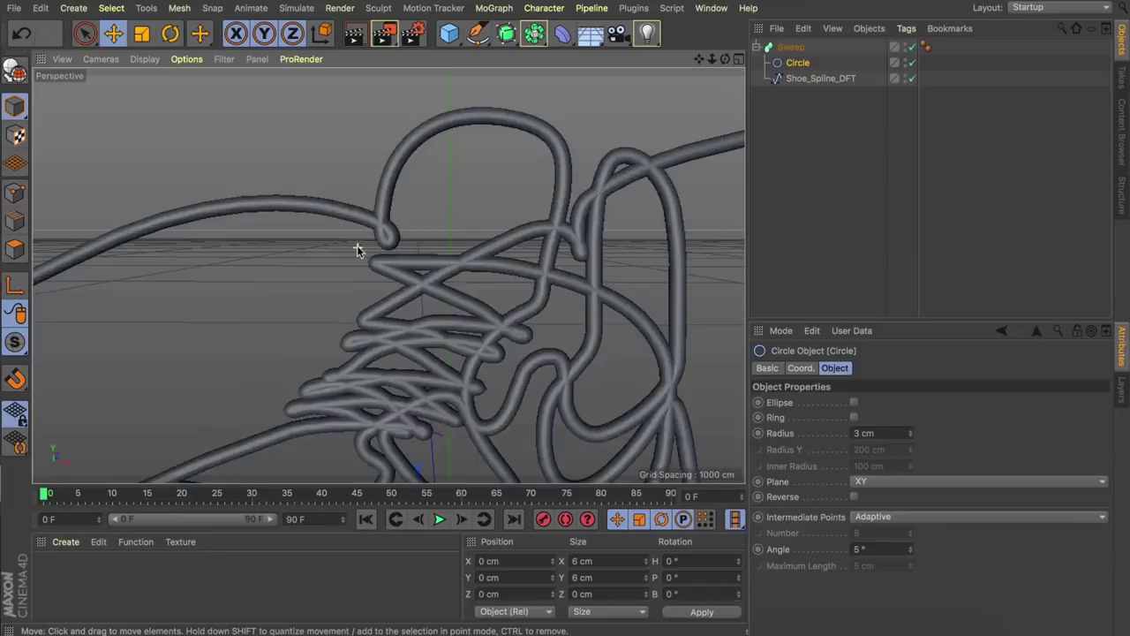
left_click_drag(726, 60, 653, 66)
left_click_drag(388, 276, 584, 241, "alt")
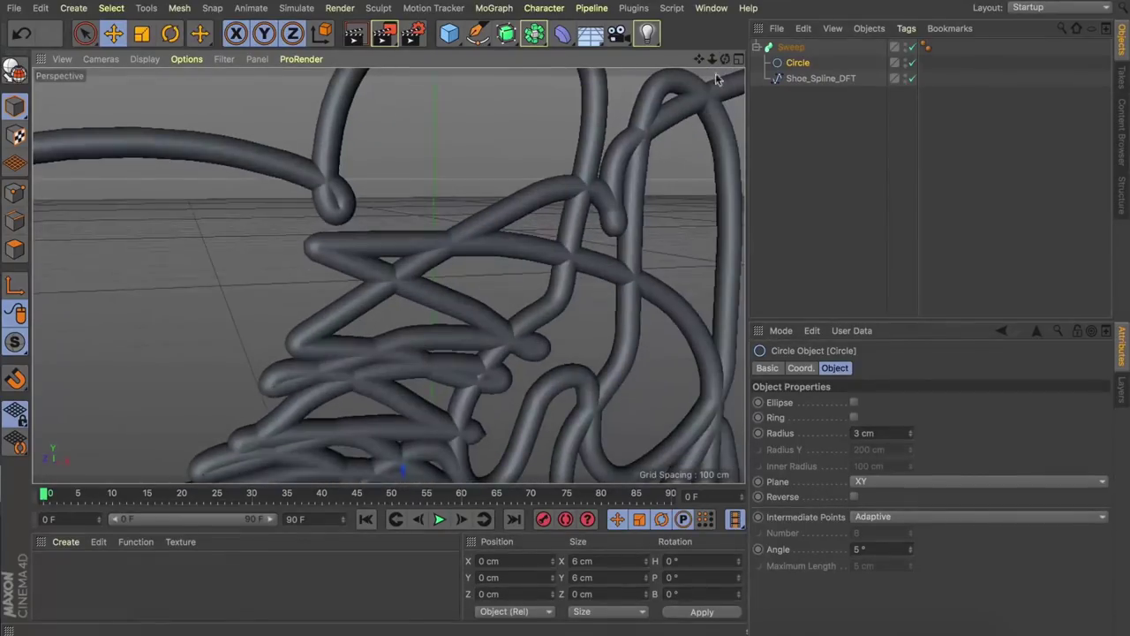
left_click_drag(677, 211, 387, 276, "alt")
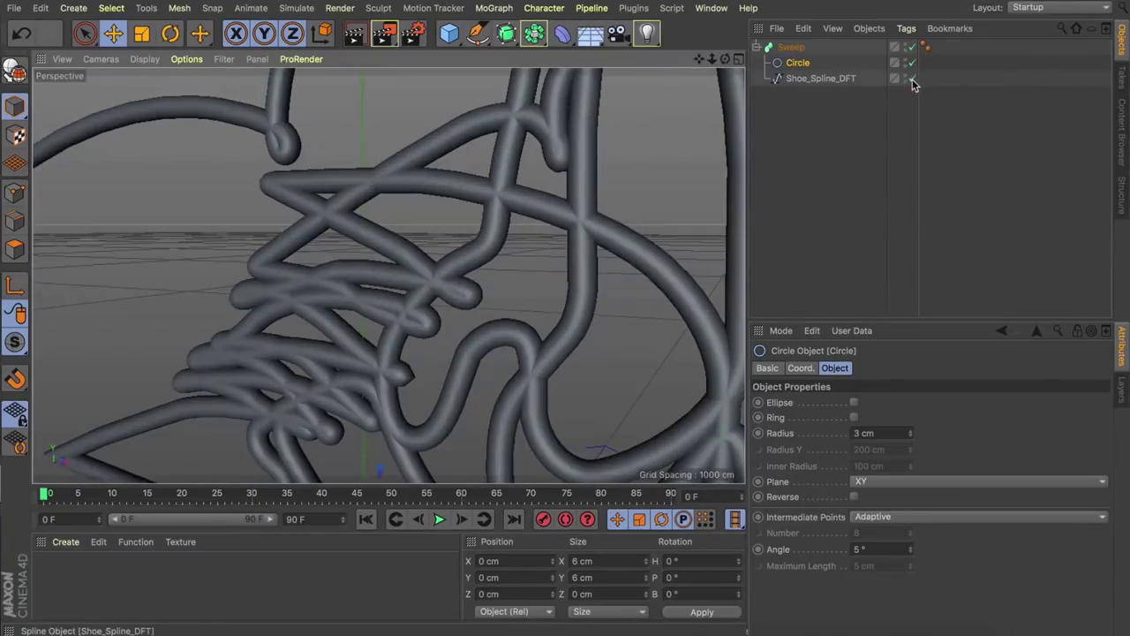
Step: Disable the Circle and offset two overlapping points of the shoe spline in depth, to about -7 cm and 6.6 cm in Z
left_click(911, 79)
left_click(913, 78)
left_click(913, 63)
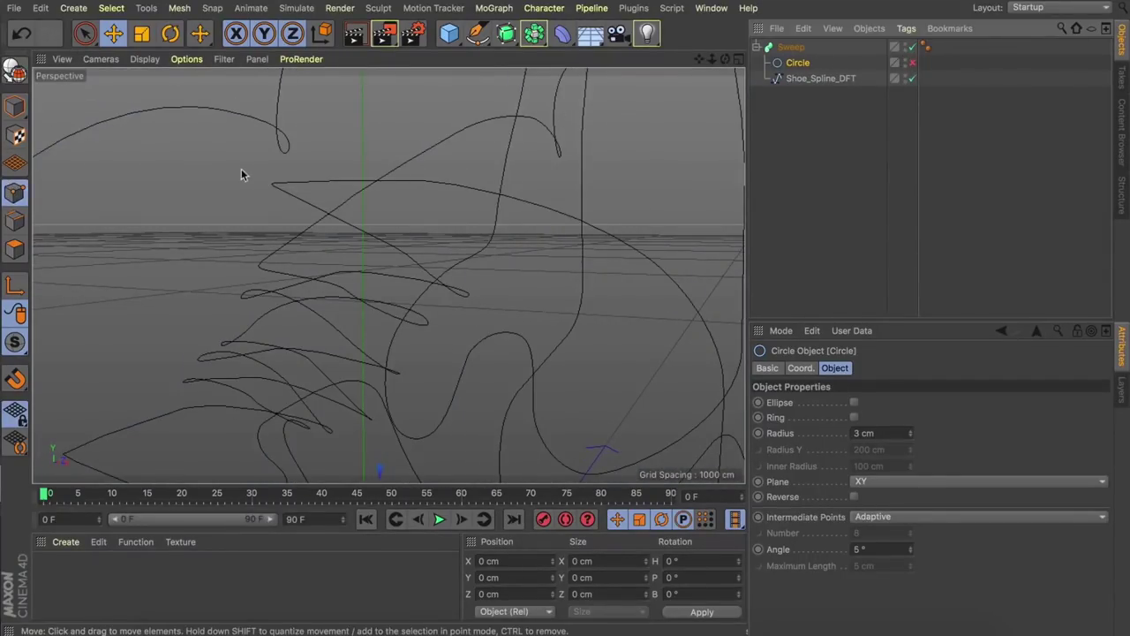
left_click(843, 81)
left_click_drag(699, 59, 618, 4)
left_click_drag(725, 59, 689, 141)
left_click_drag(484, 308, 402, 269)
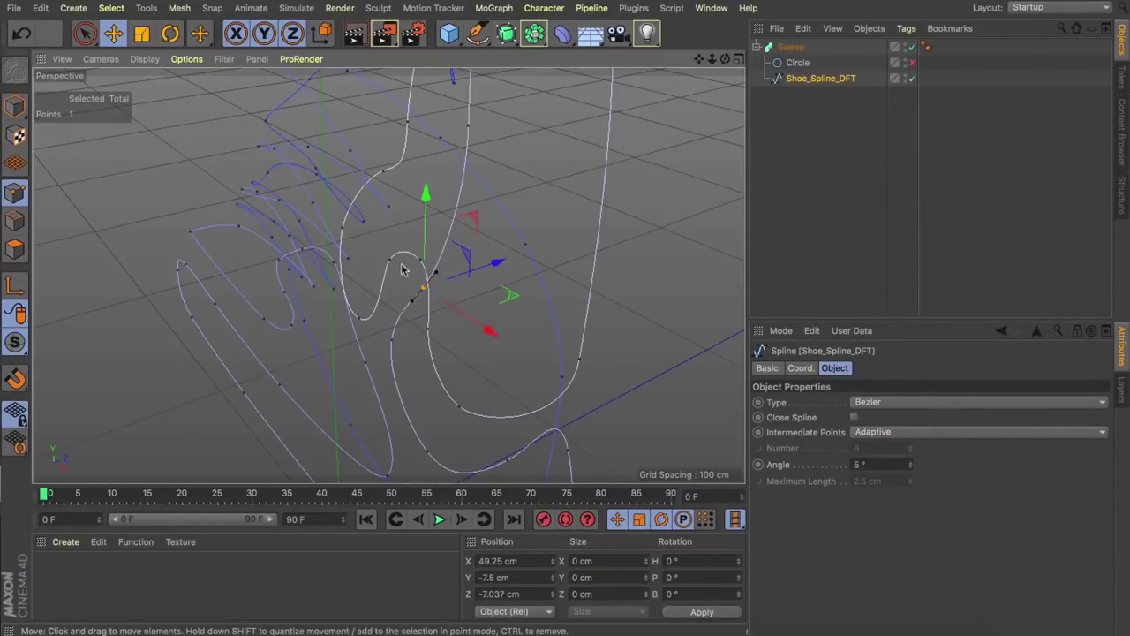
left_click(340, 239)
mouse_move(424, 207)
left_mouse_down()
mouse_move(431, 213)
mouse_move(420, 214)
left_mouse_up()
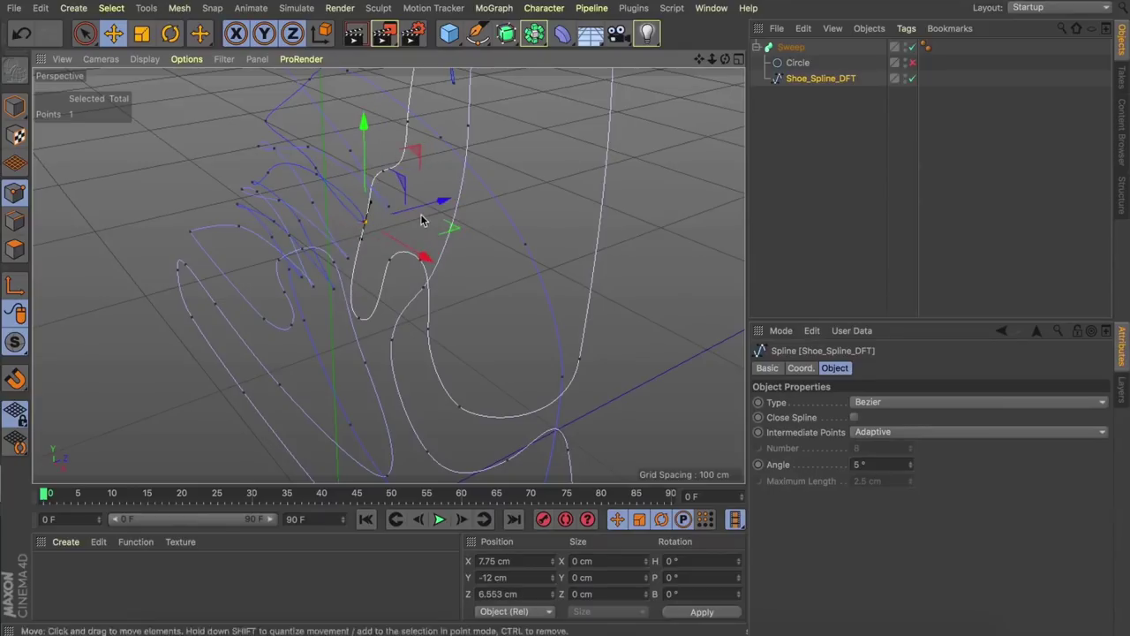
Step: Re-enable the Circle profile, return to model mode and frame the whole swept shoe
left_click(912, 47)
left_click_drag(725, 59, 727, 60)
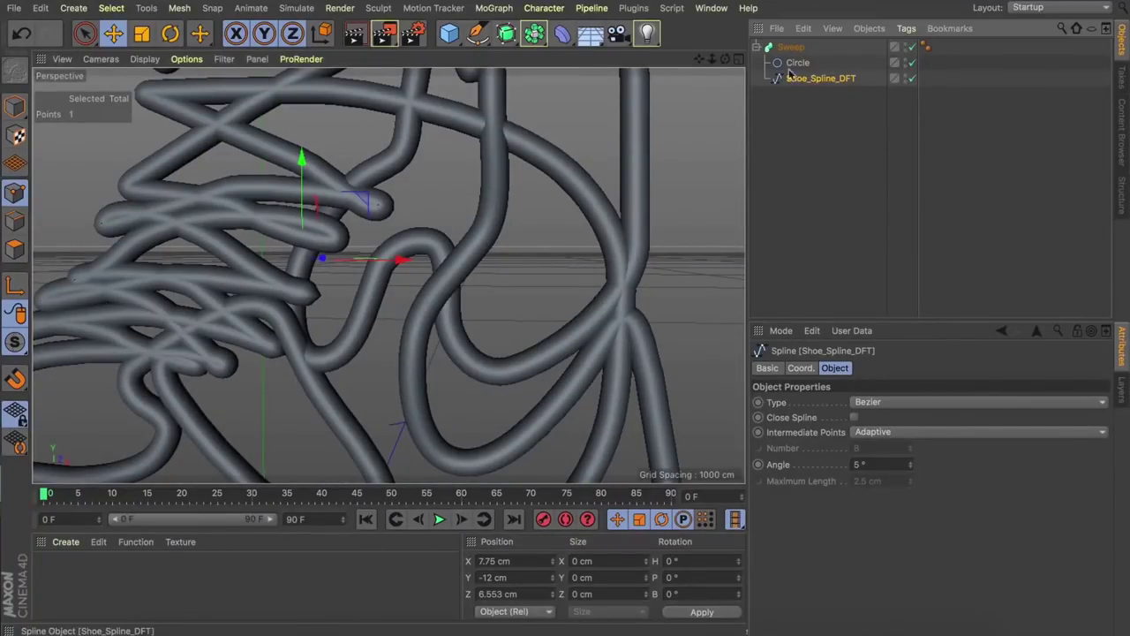
left_click(14, 106)
key("s")
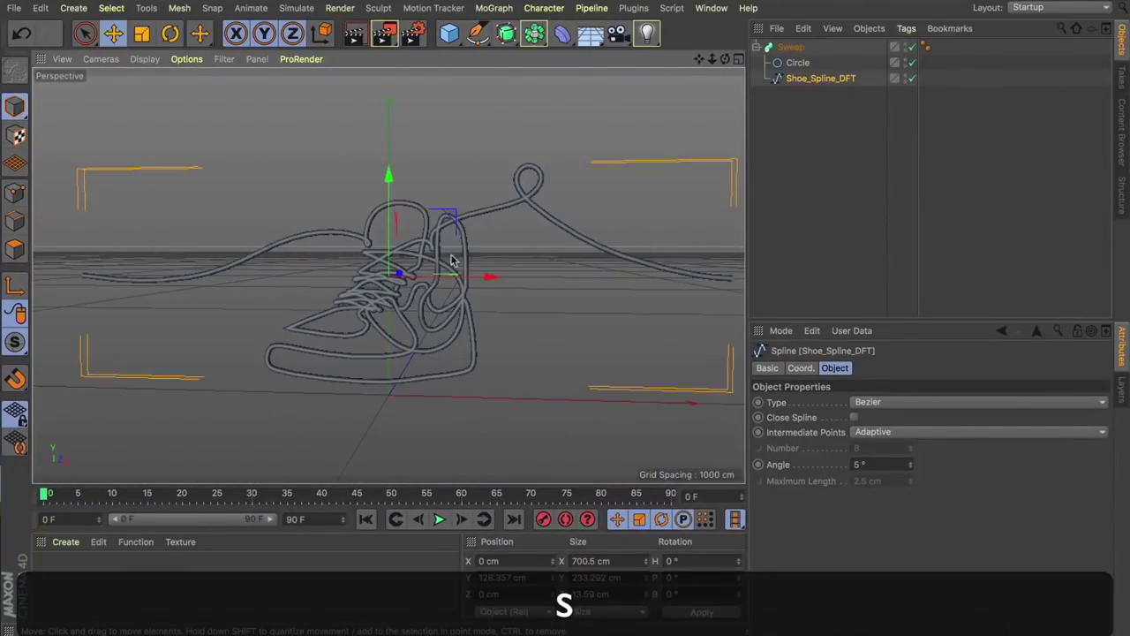
key("super+a")
Step: Select all points of Shoe_Spline_DFT in point mode
left_click(806, 81)
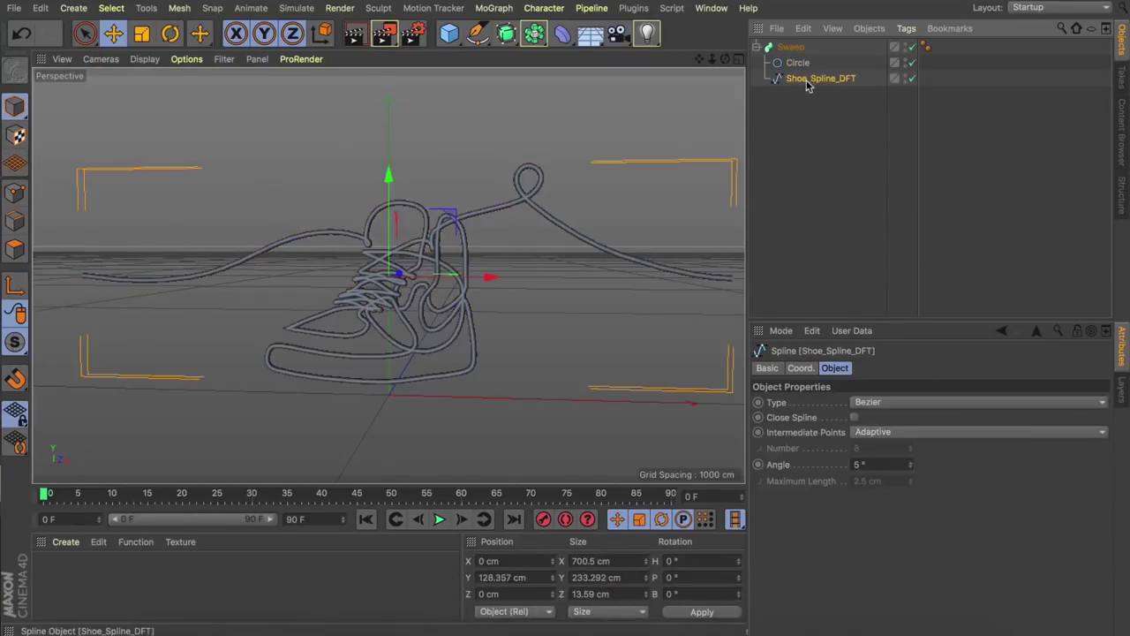
left_click(14, 192)
key("super+a")
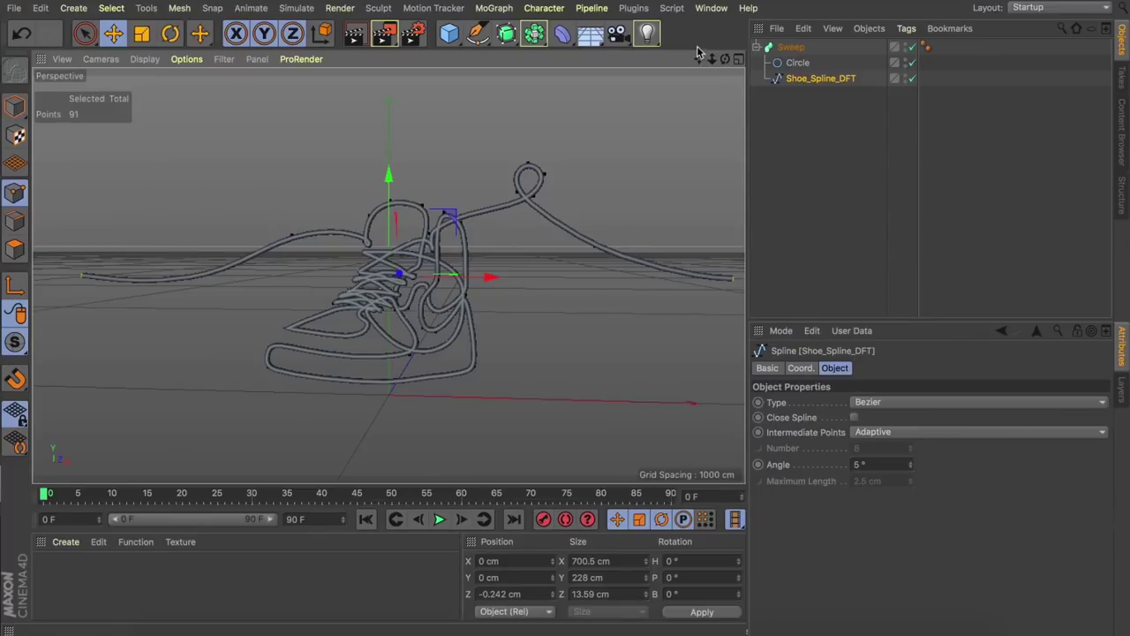
mouse_move(699, 61)
left_mouse_down()
mouse_move(667, 58)
mouse_move(738, 60)
mouse_move(717, 62)
left_mouse_up()
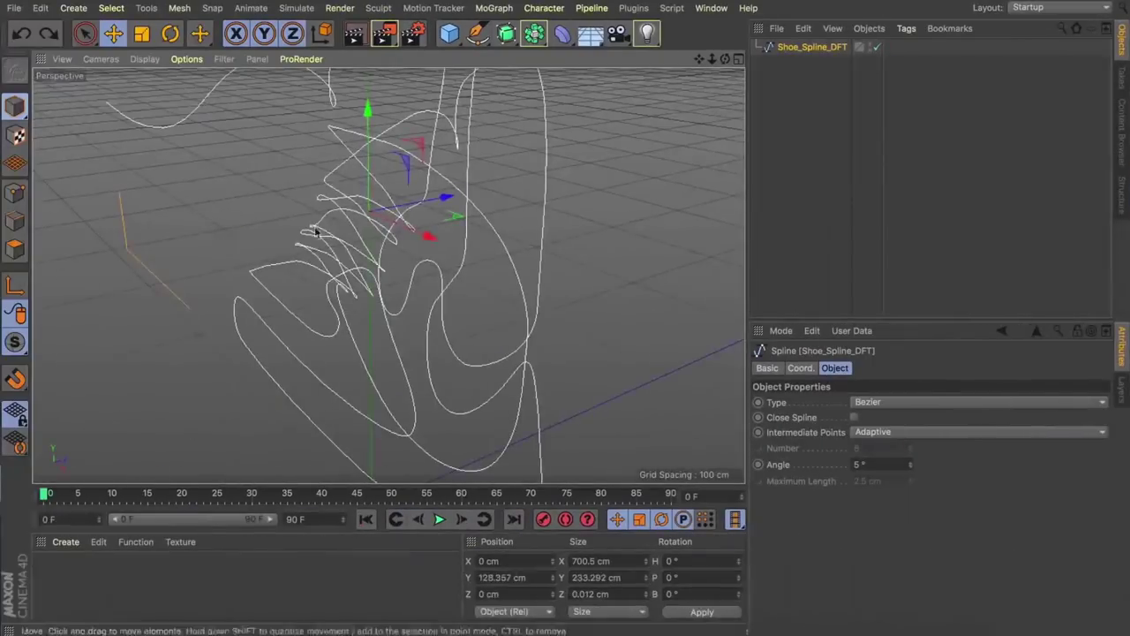
Step: Add a Matrix object, set its mode to Object and assign Shoe_Spline_DFT as its source object
key("s")
left_click_drag(725, 59, 797, 41)
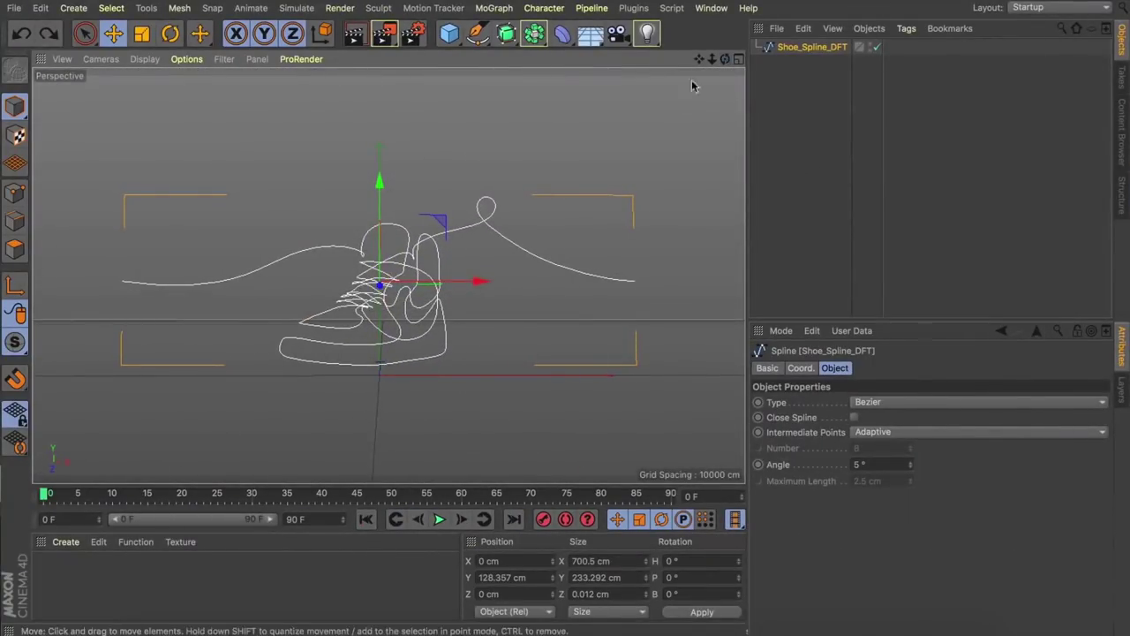
mouse_move(713, 60)
left_mouse_down()
mouse_move(722, 60)
mouse_move(703, 60)
left_mouse_up()
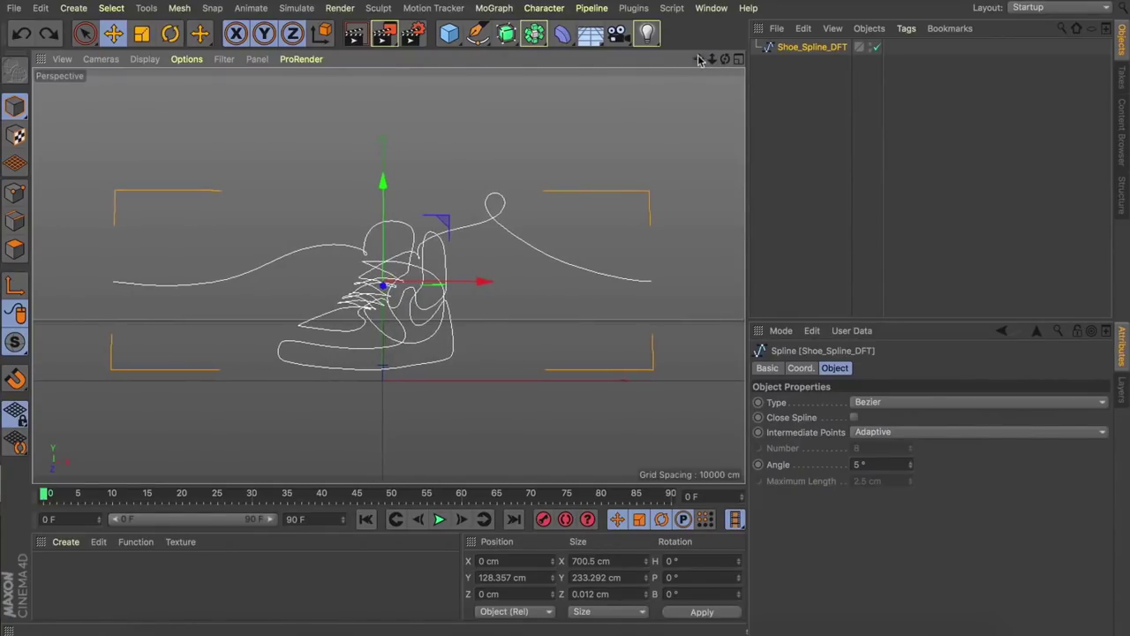
left_click(493, 8)
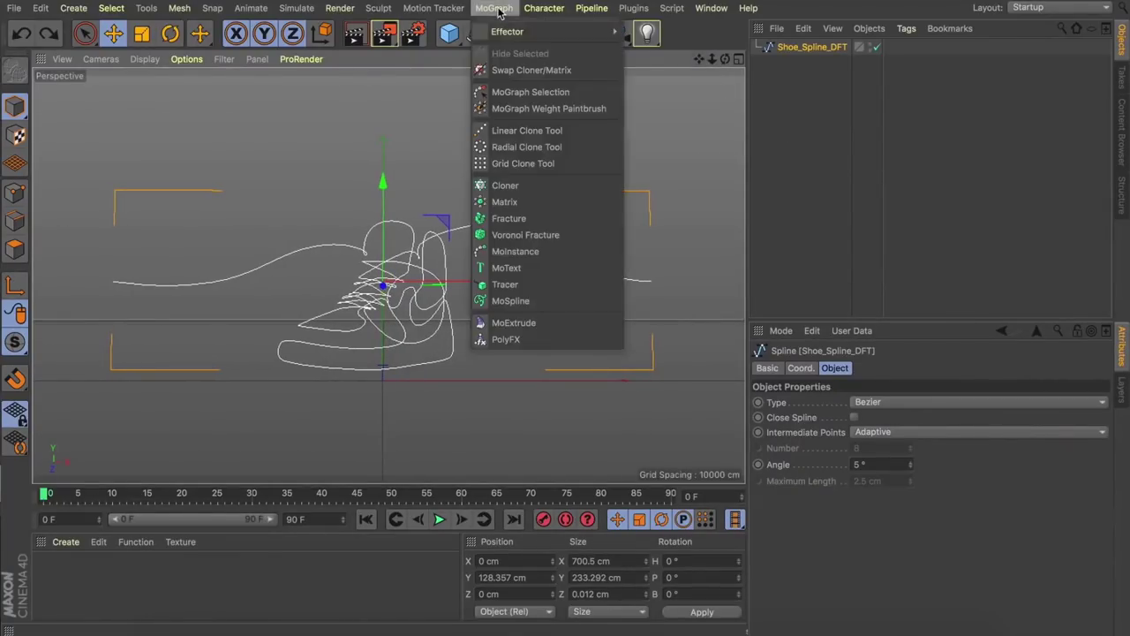
left_click(505, 202)
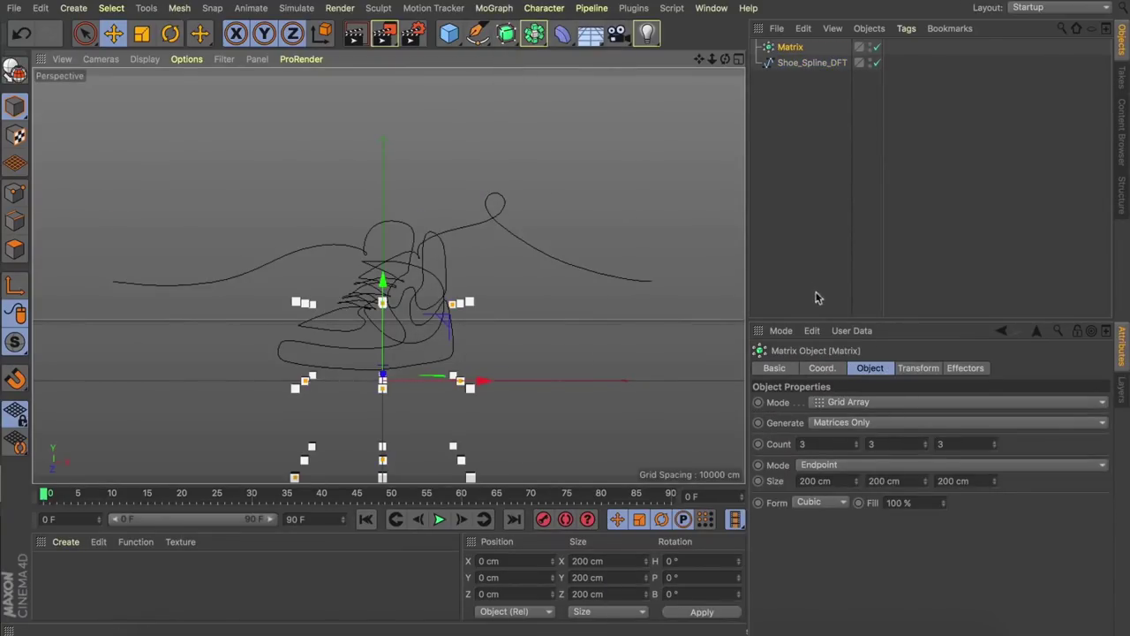
left_click(831, 402)
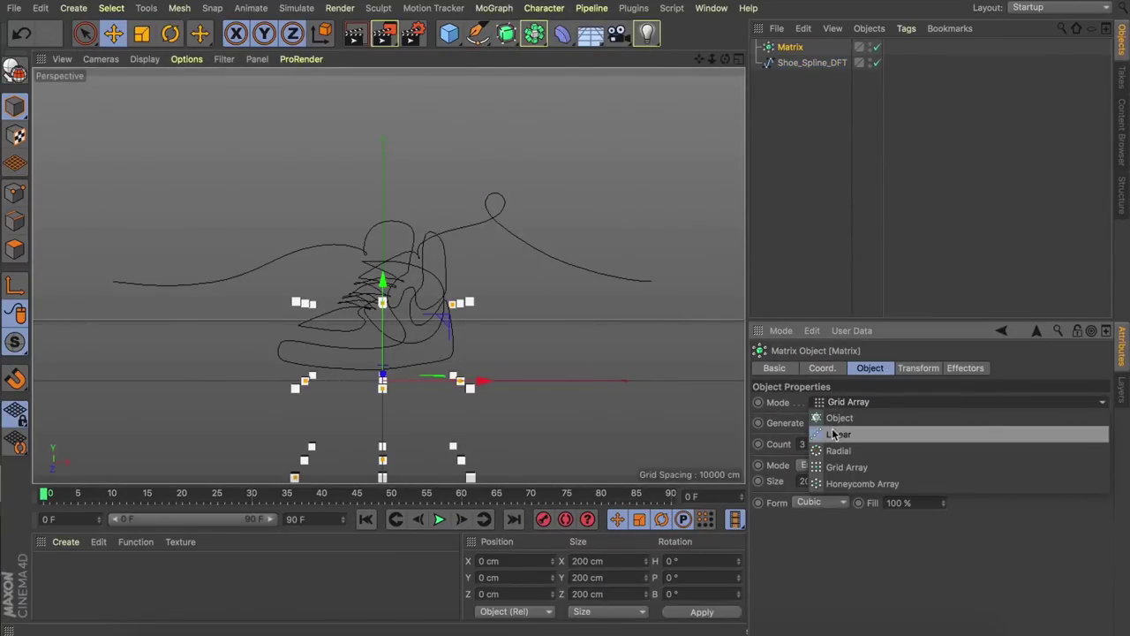
left_click(833, 422)
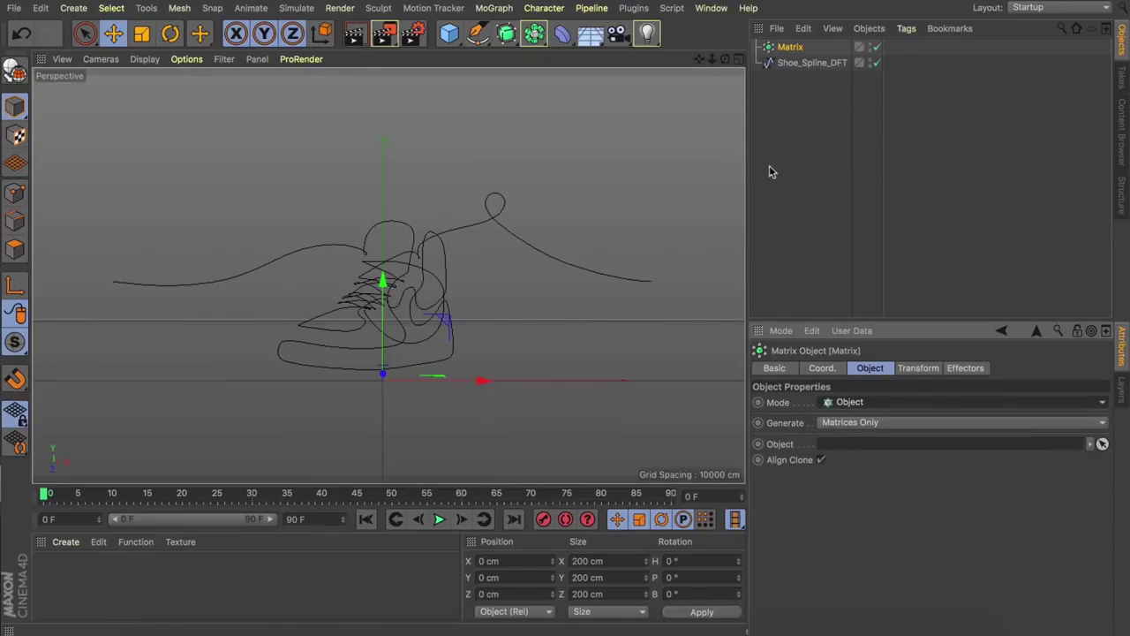
left_click_drag(783, 63, 853, 443)
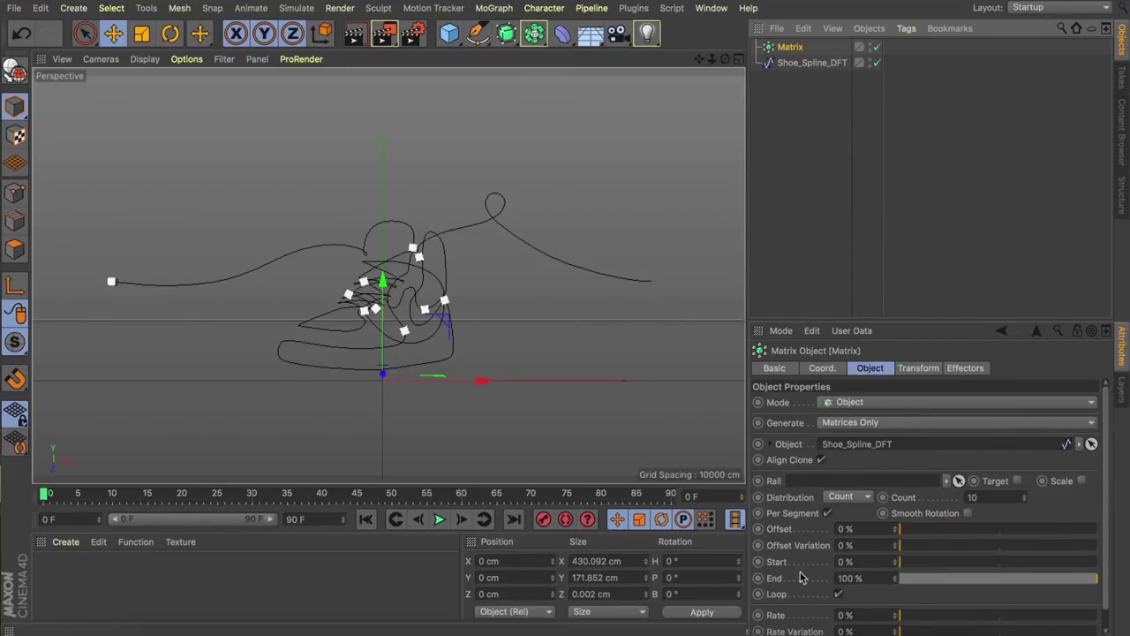
Step: Disable the Matrix's Loop option and set its distribution to Even
left_click(839, 596)
left_click(839, 595)
left_click(839, 595)
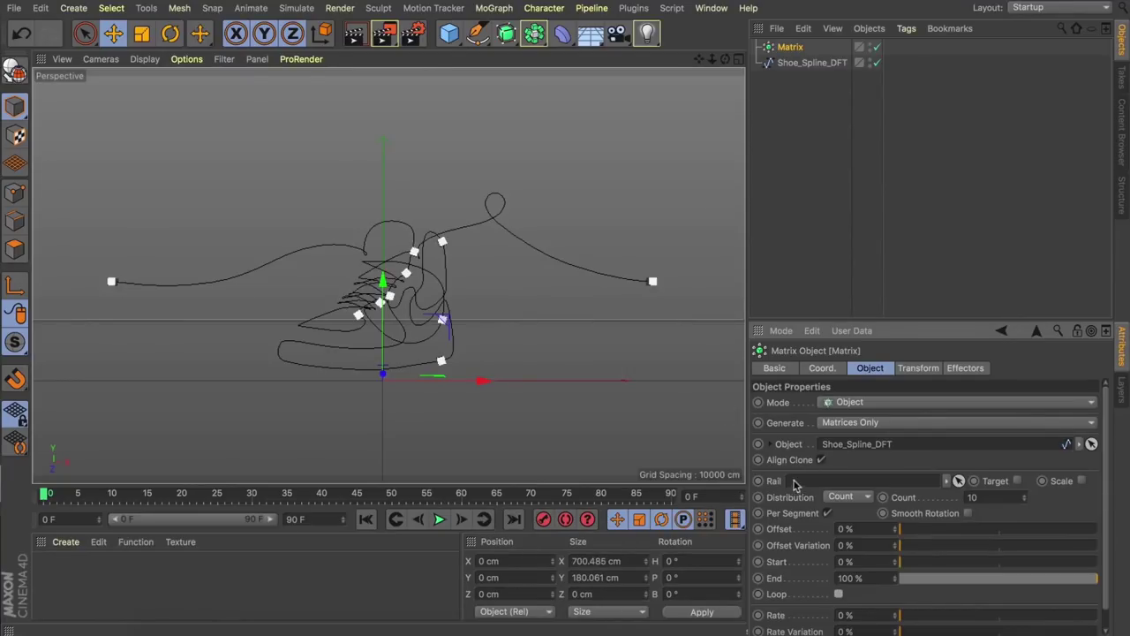
left_click(853, 498)
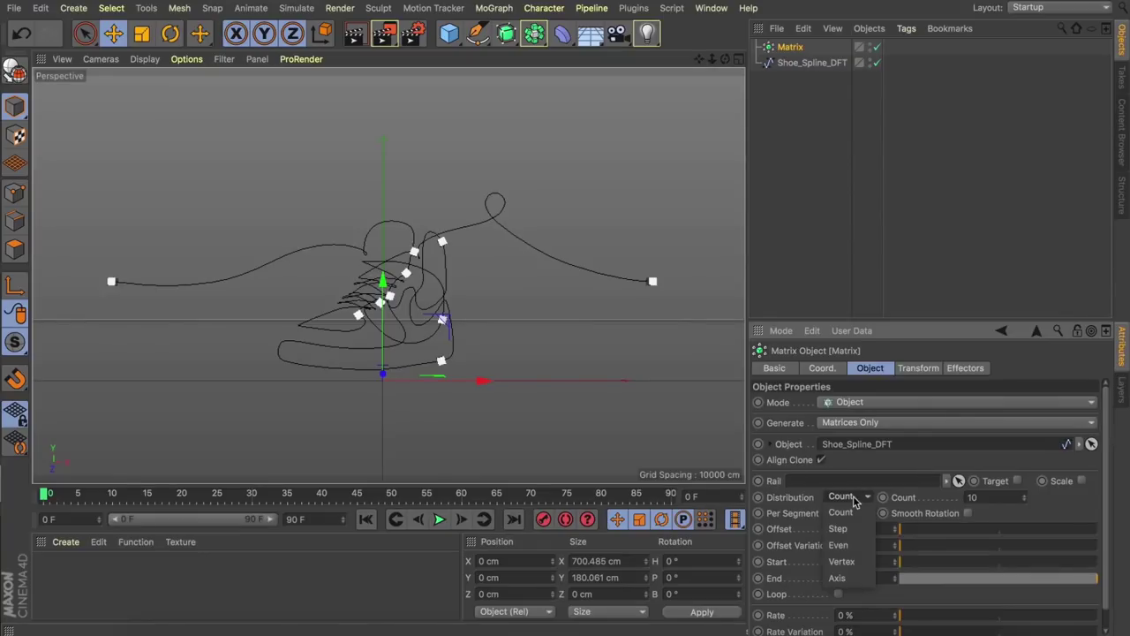
left_click(839, 545)
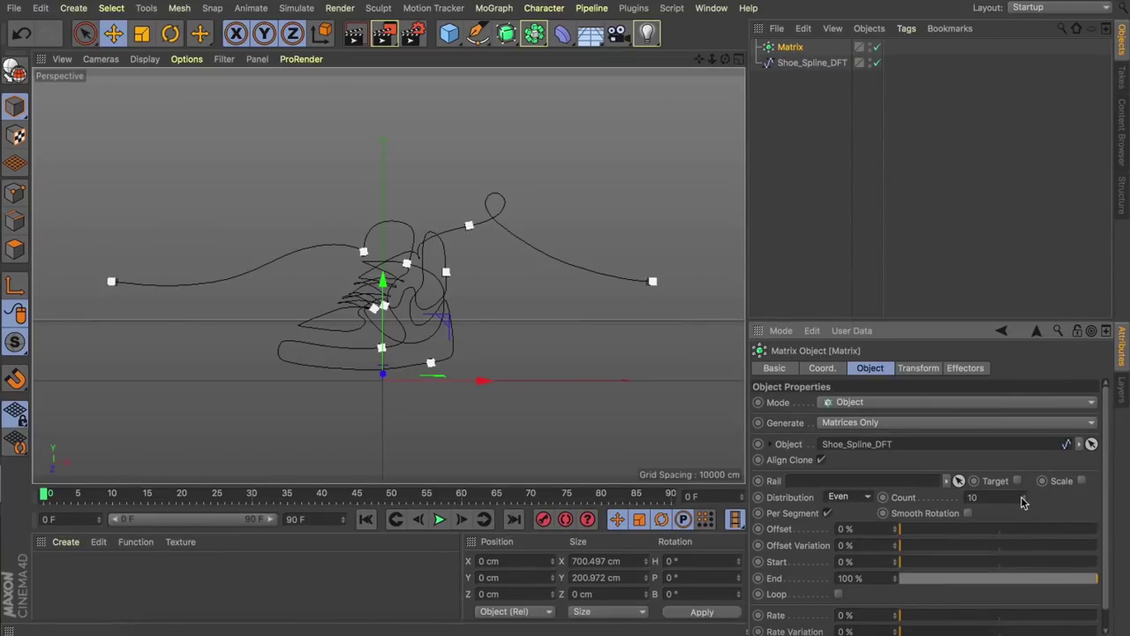
Step: Set the Matrix's count to 200
left_click_drag(1023, 501, 1106, 497)
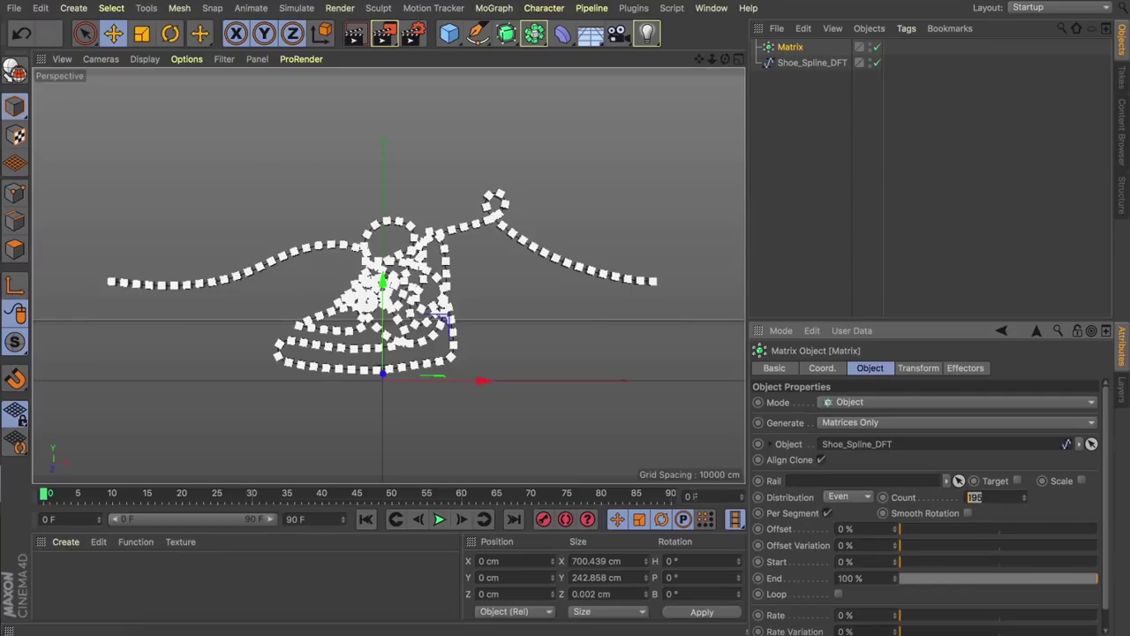
type("200")
key("Return")
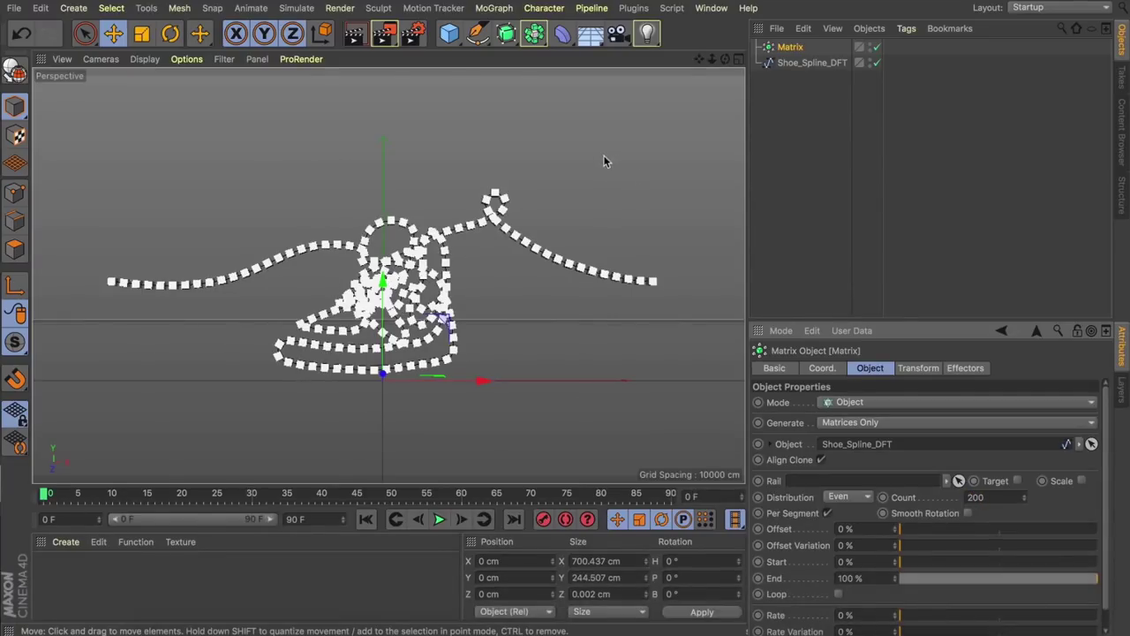
Step: Add a Tracer linked to the Matrix and place it below the Matrix in the object hierarchy
left_click(497, 9)
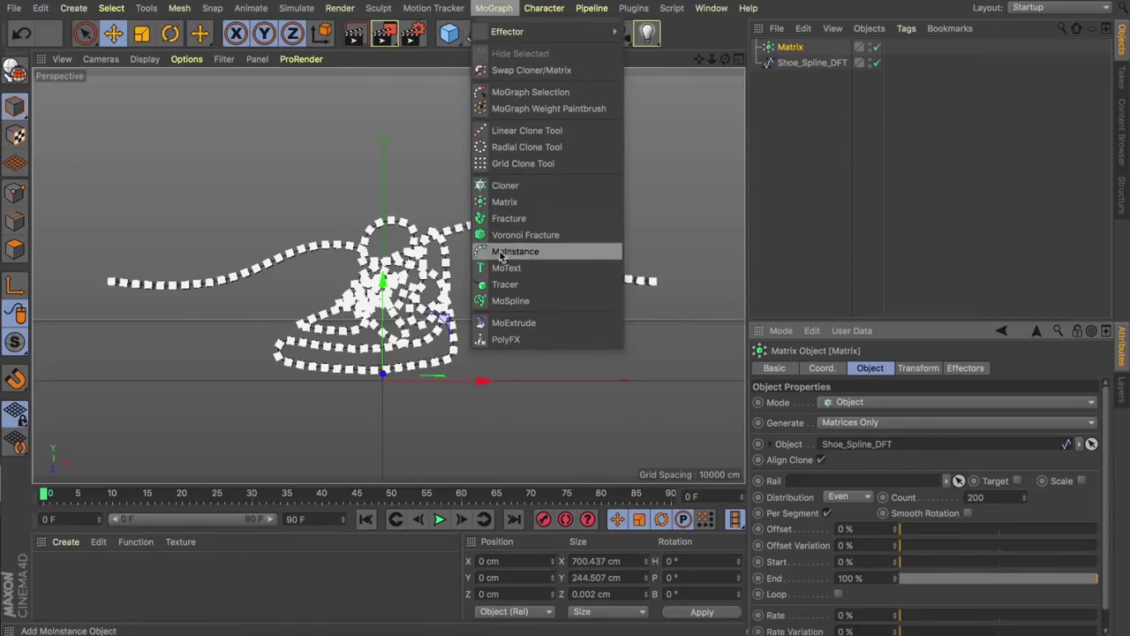
left_click(495, 284)
left_click_drag(799, 48, 798, 74)
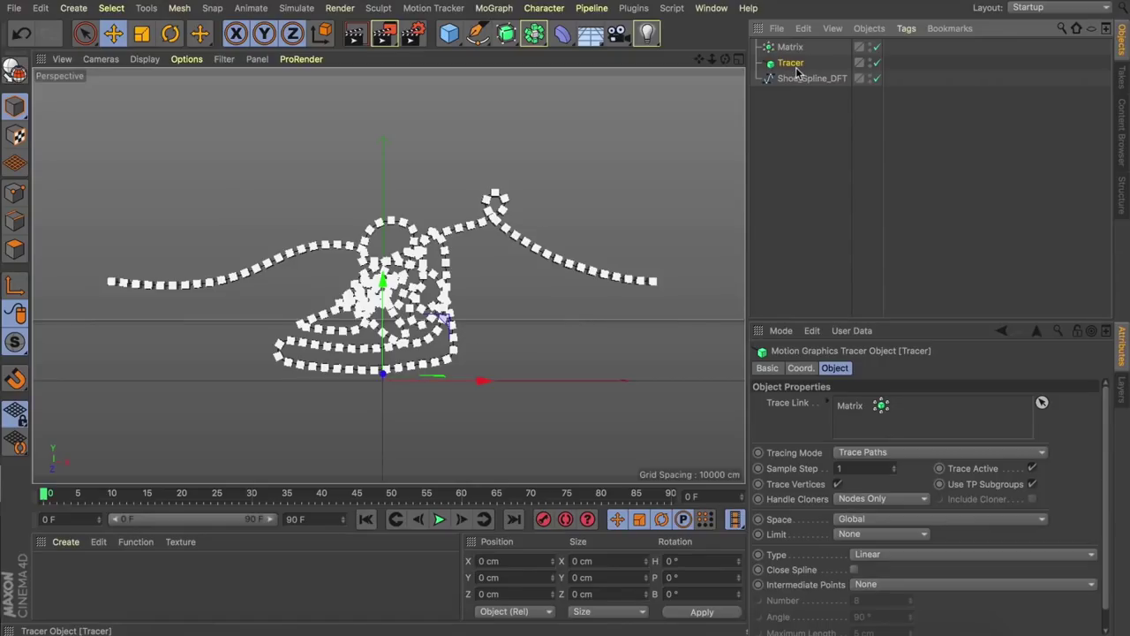
Step: Hide Shoe_Spline_DFT in the editor and renderer while keeping it enabled, and set the Tracer's tracing mode to Connect All Objects
left_click(877, 79)
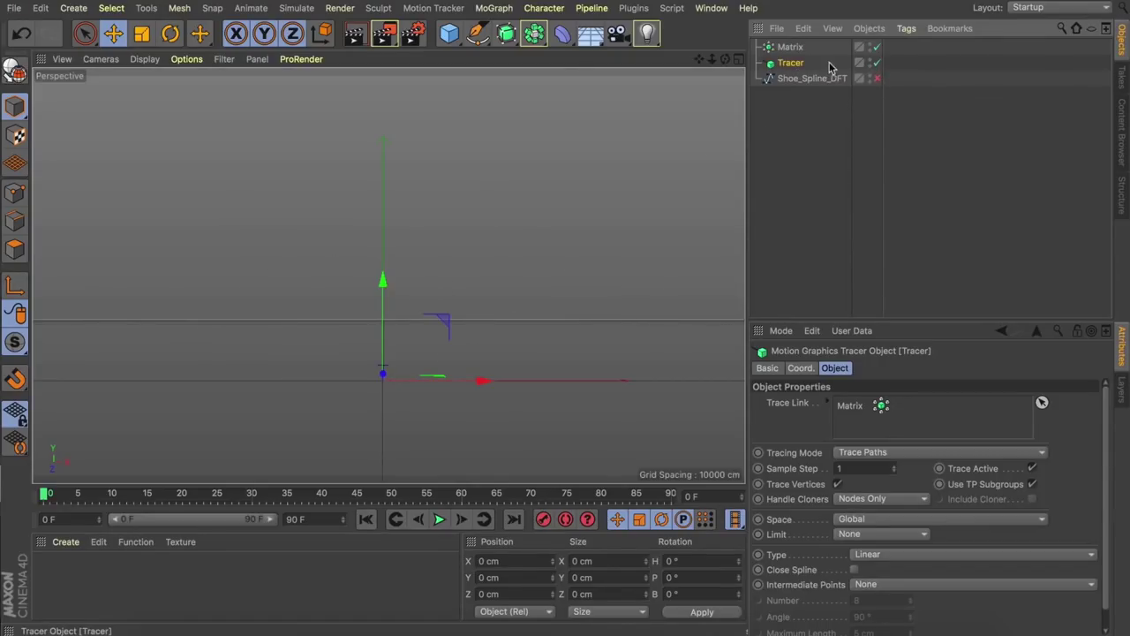
left_click(877, 78)
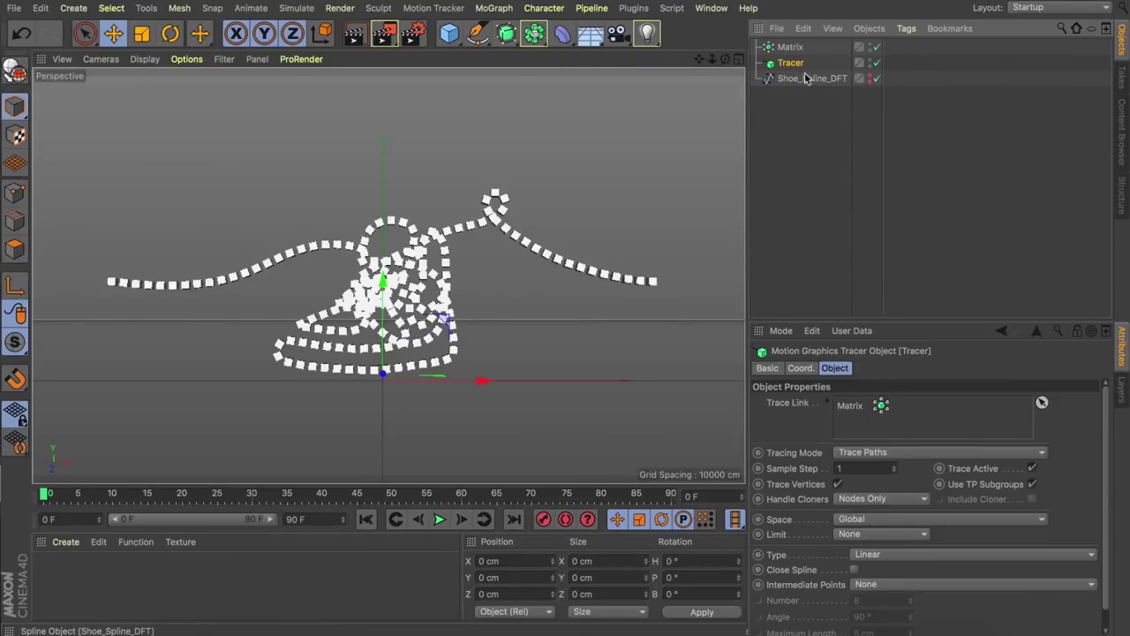
left_click(884, 454)
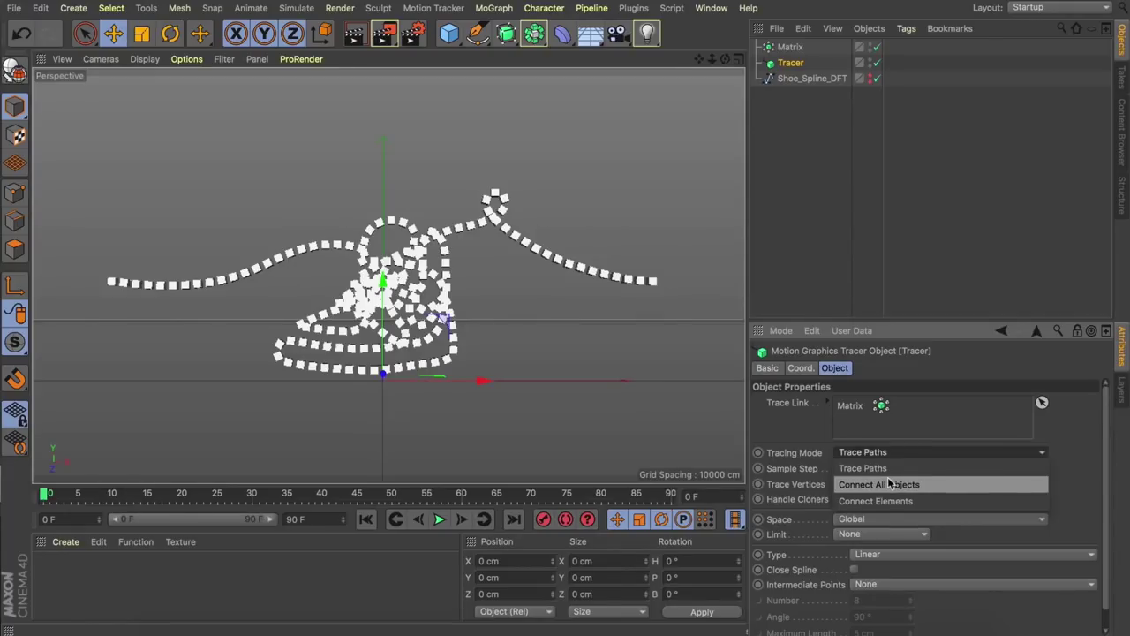
left_click(890, 484)
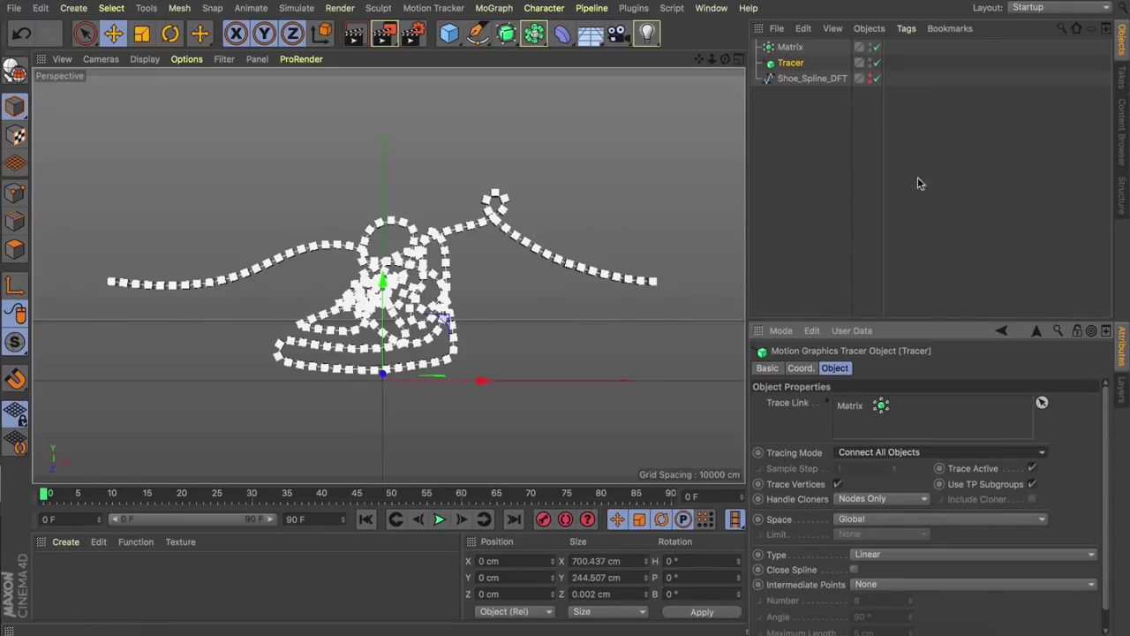
Step: Hide the Matrix in the editor and renderer, and add a camera that stores the current front view
left_click(874, 48)
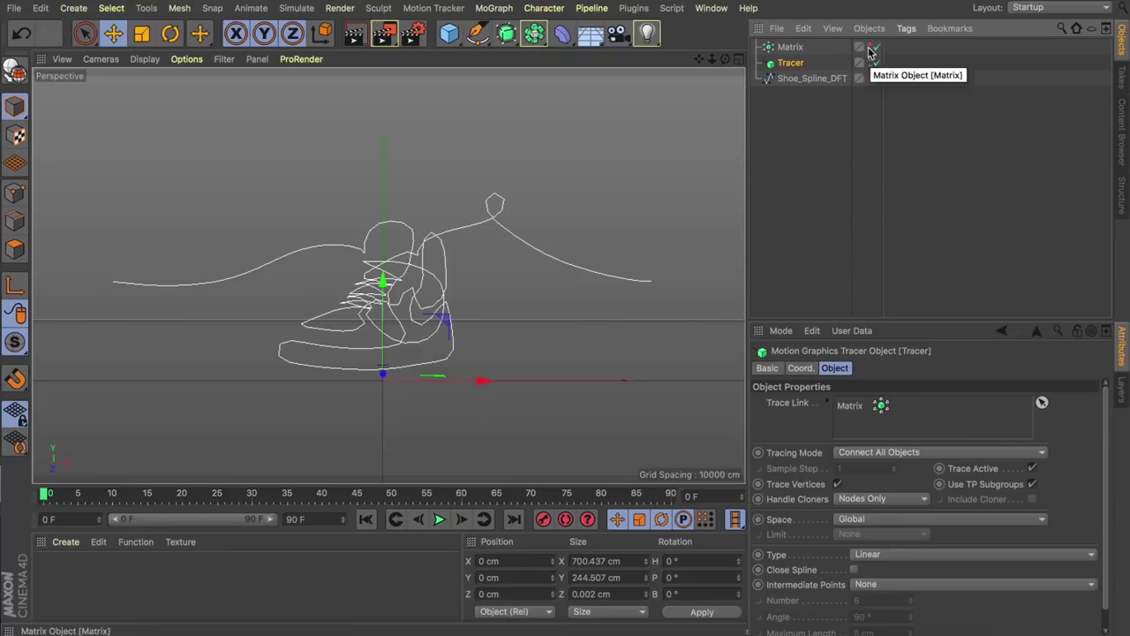
left_click(616, 32)
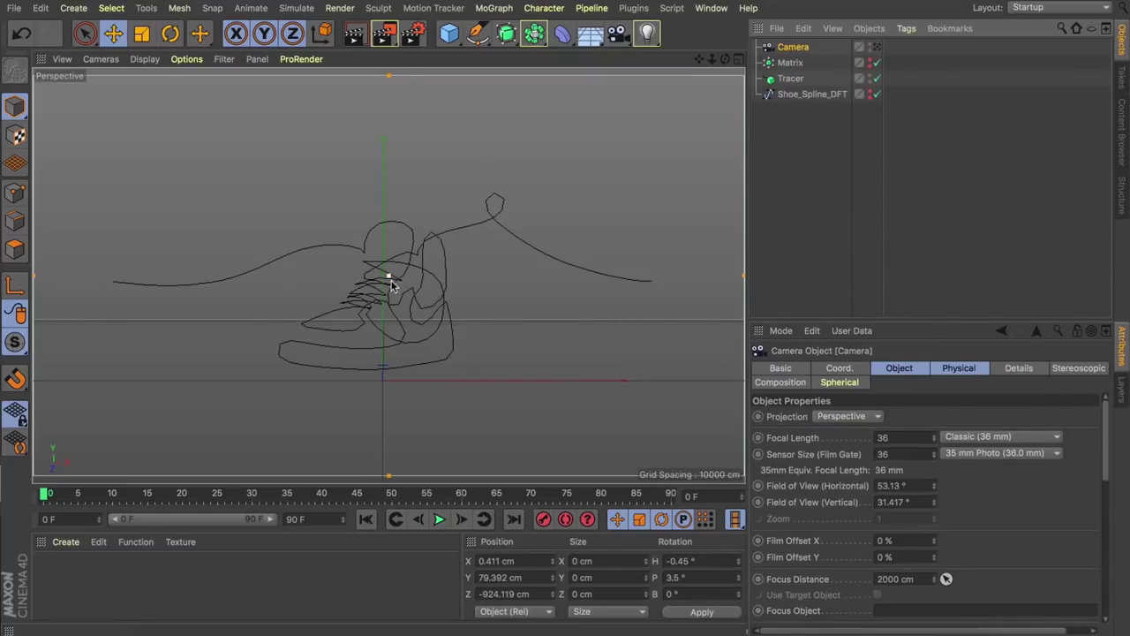
Step: Show Shoe_Spline_DFT in the editor to compare it up close with the selected Tracer's path around the laces
scroll(389, 277, "up", 8)
left_click_drag(725, 58, 742, 102)
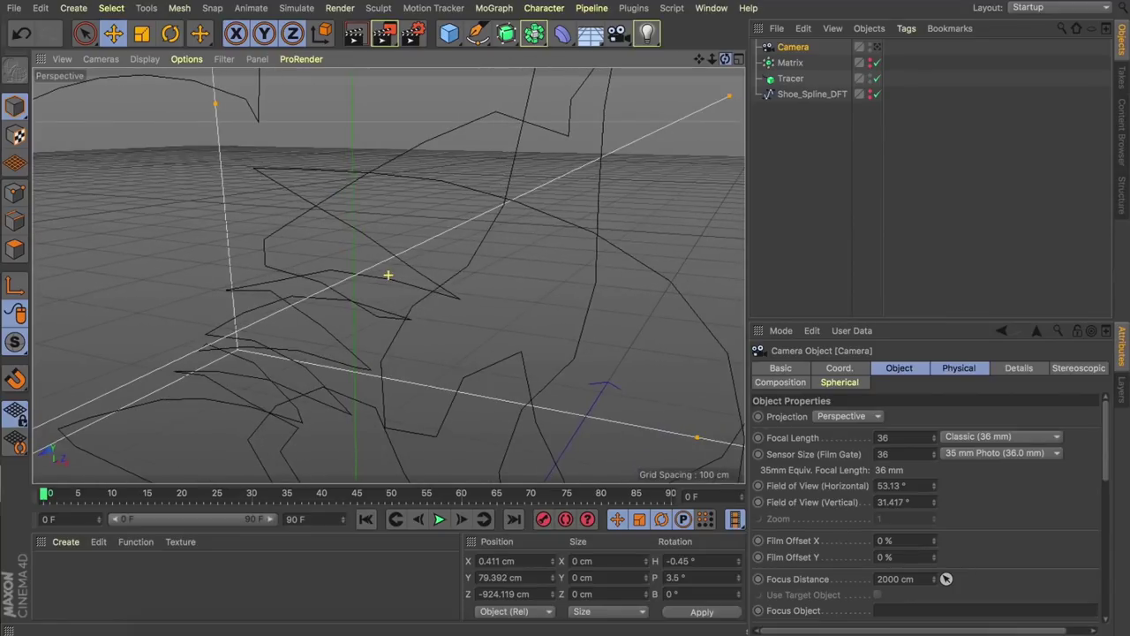
left_click(790, 79)
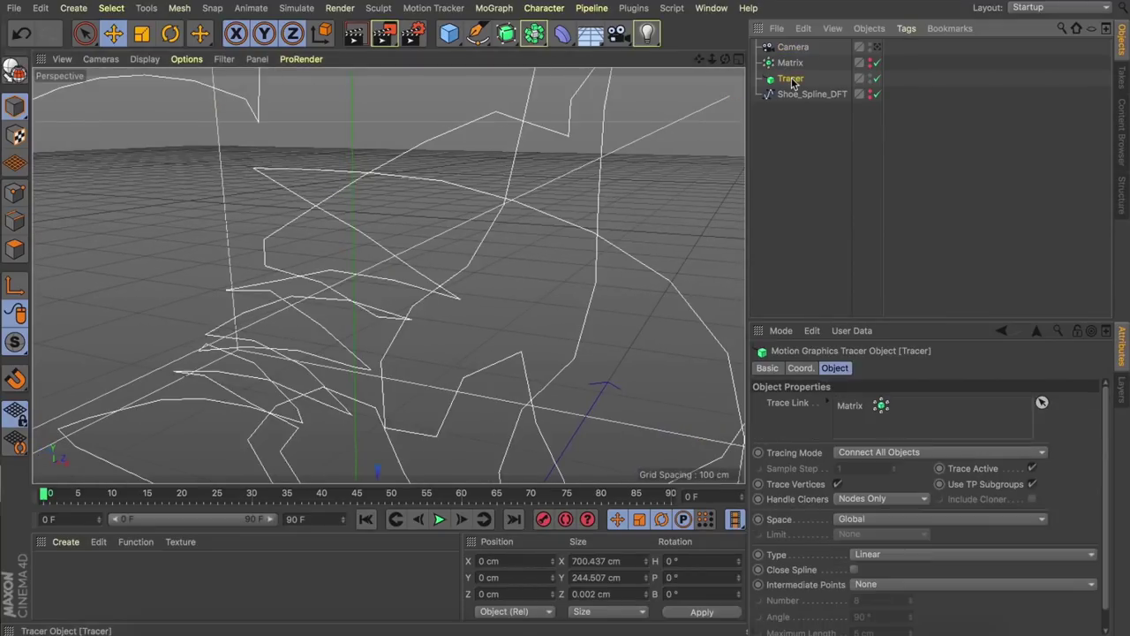
left_click(875, 95)
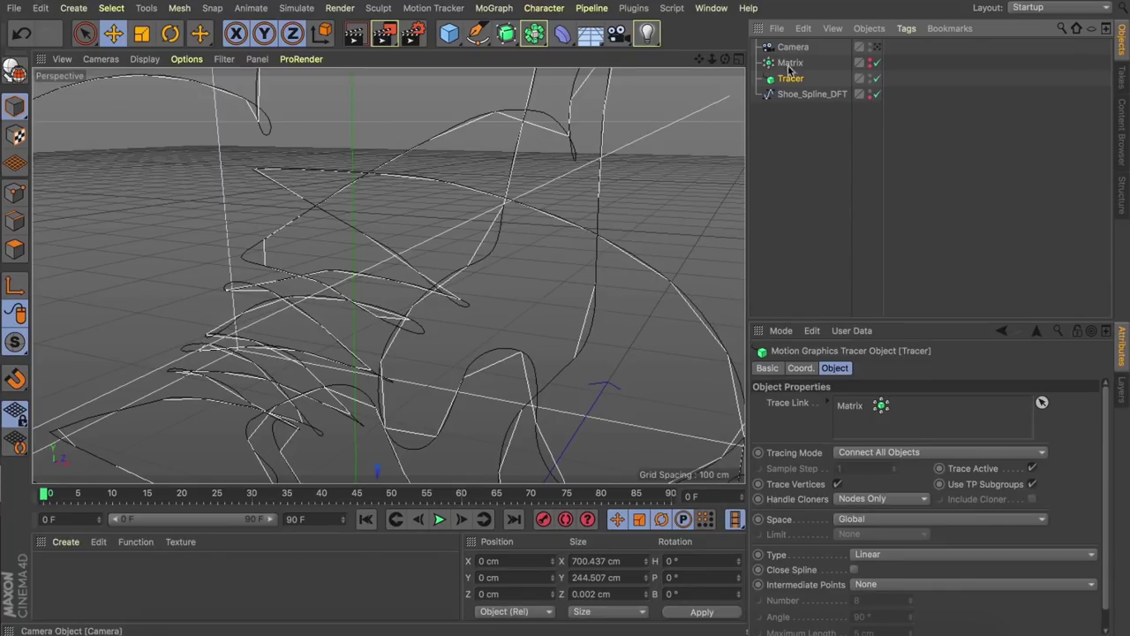
Step: Set the Tracer's type to B-Spline and its intermediate points to Subdivided
left_click(881, 550)
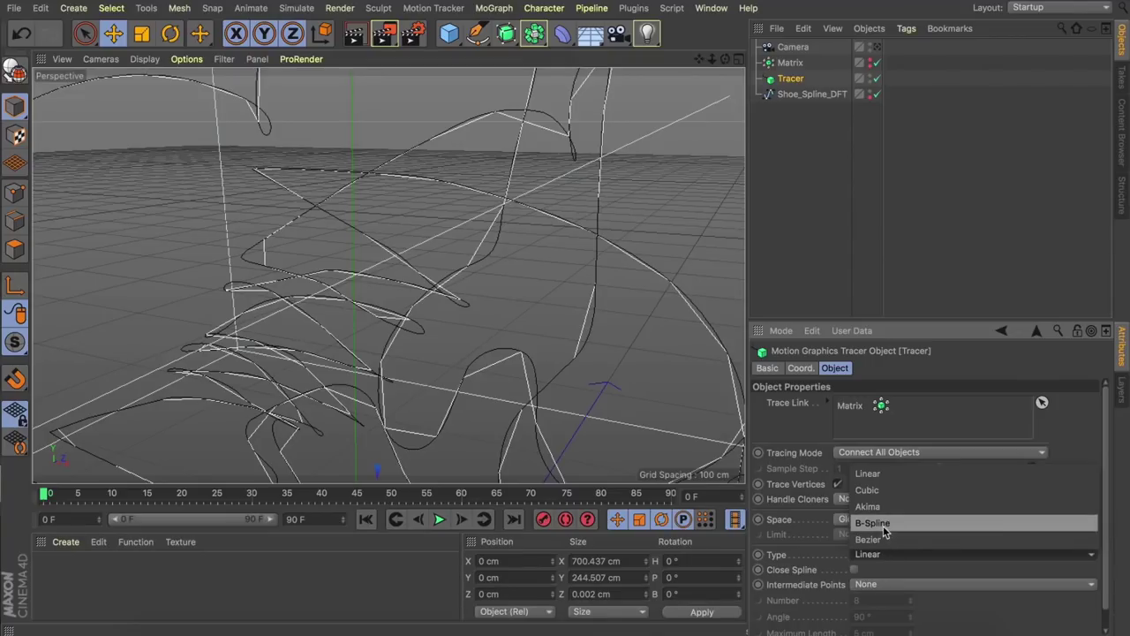
left_click(883, 525)
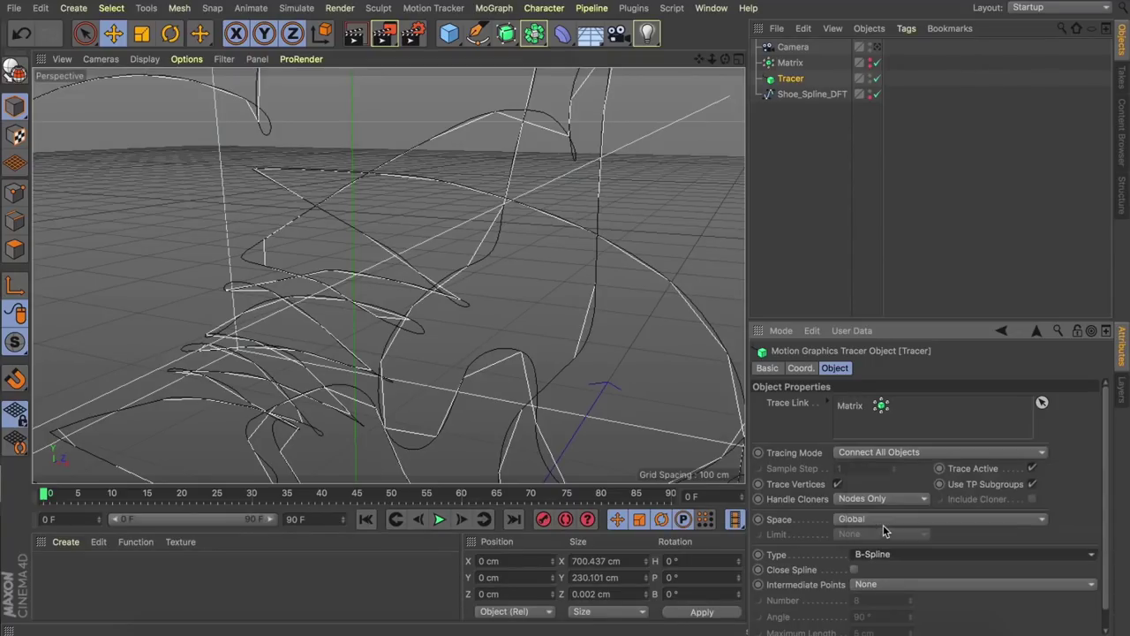
left_click(879, 585)
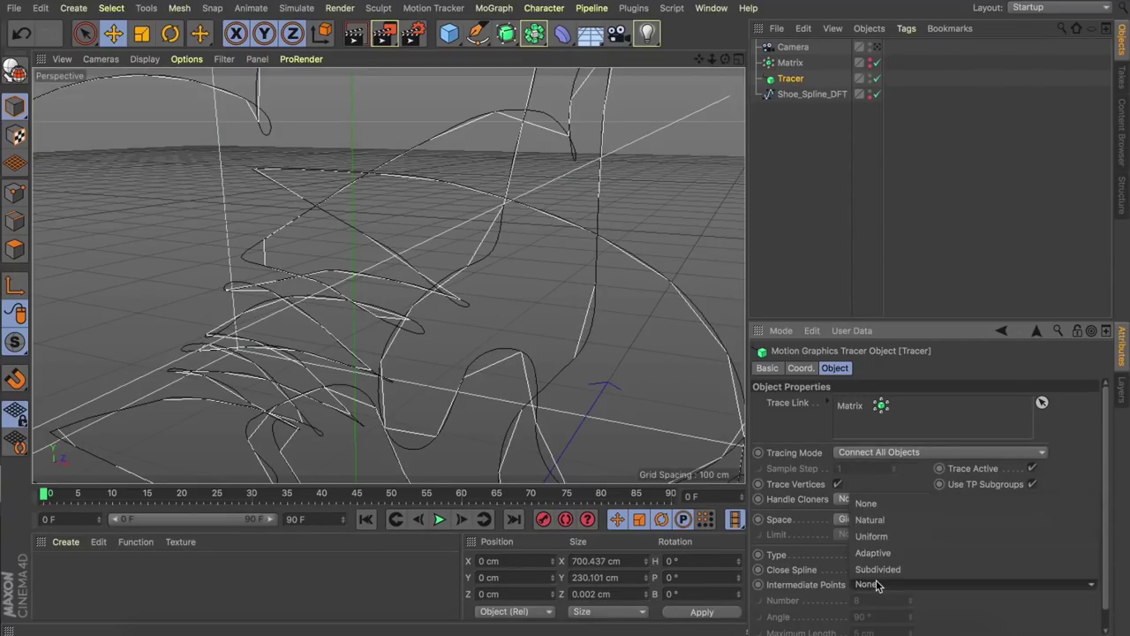
left_click(875, 521)
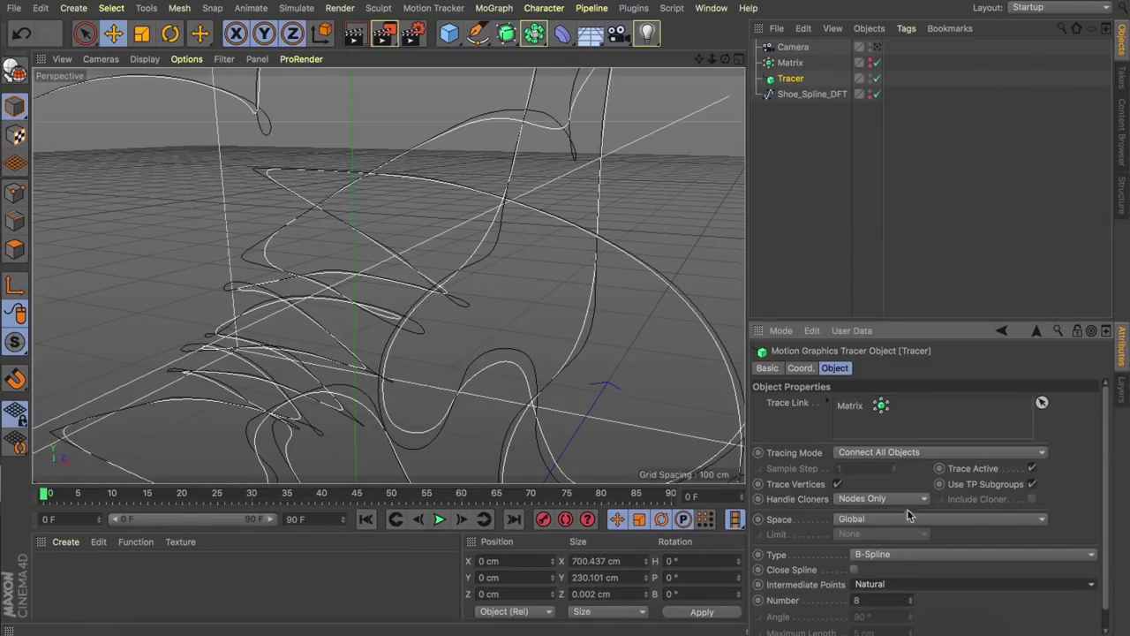
left_click(899, 585)
left_click(879, 569)
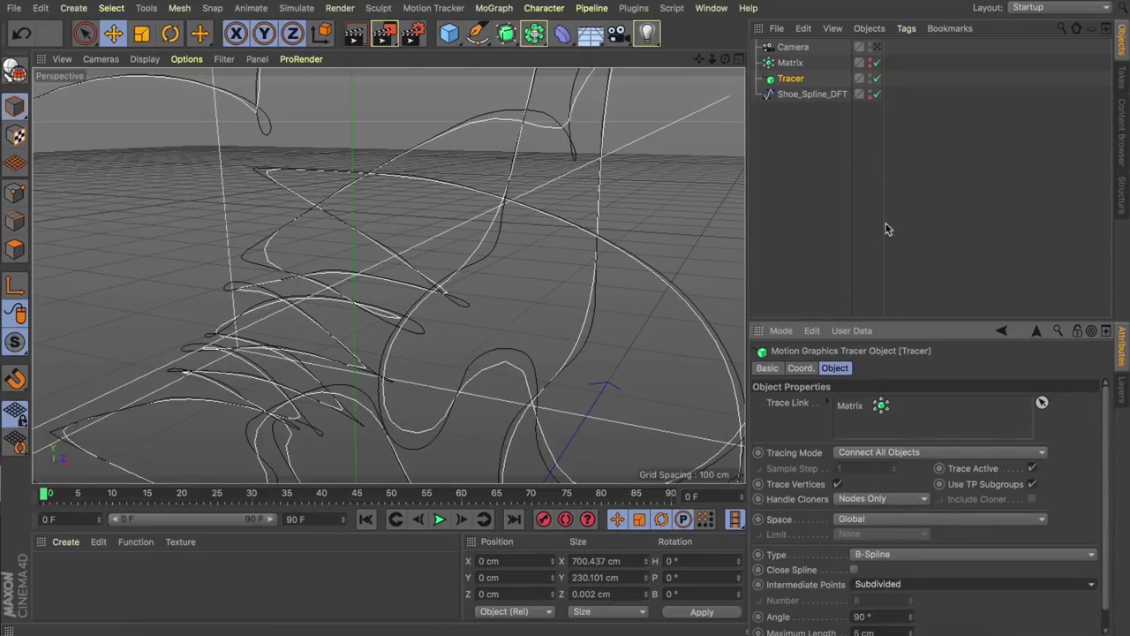
left_click(877, 79)
left_click(877, 78)
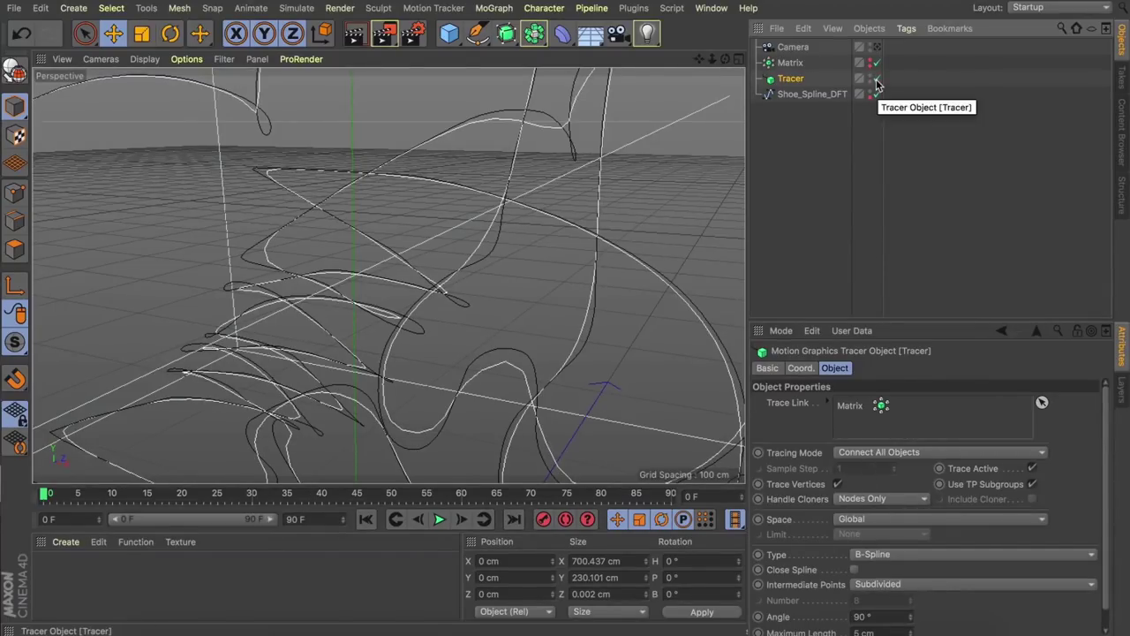
Step: Try a Matrix count of 638 to compare the traced path with the original spline, and reset the count to 200
left_click(791, 62)
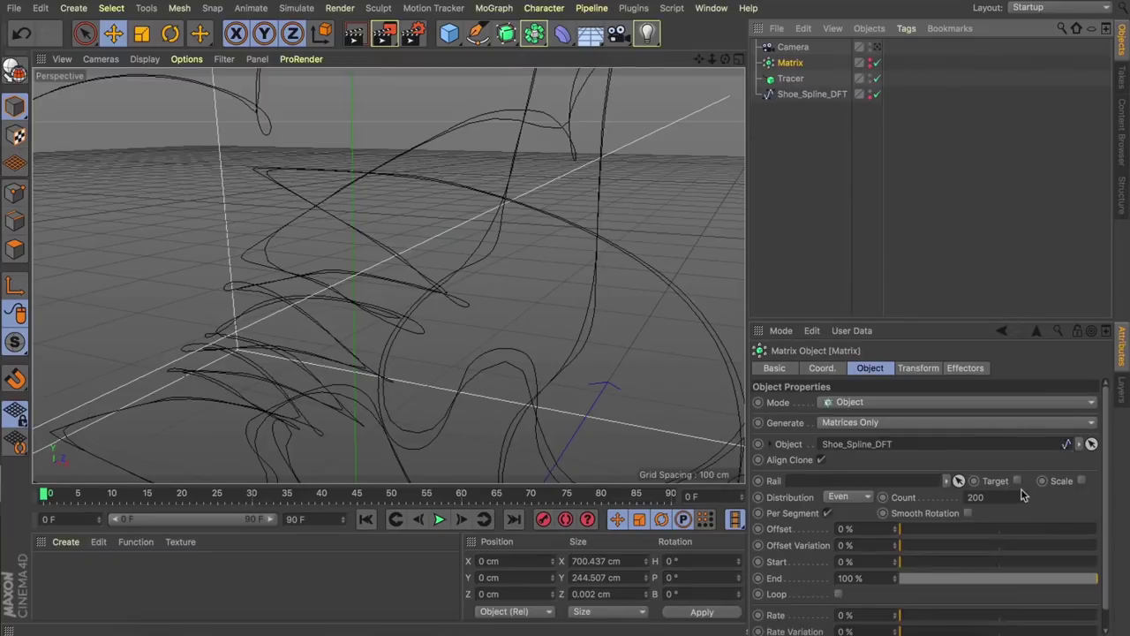
left_click_drag(1025, 497, 1025, 433)
left_click_drag(1129, 498, 1129, 498)
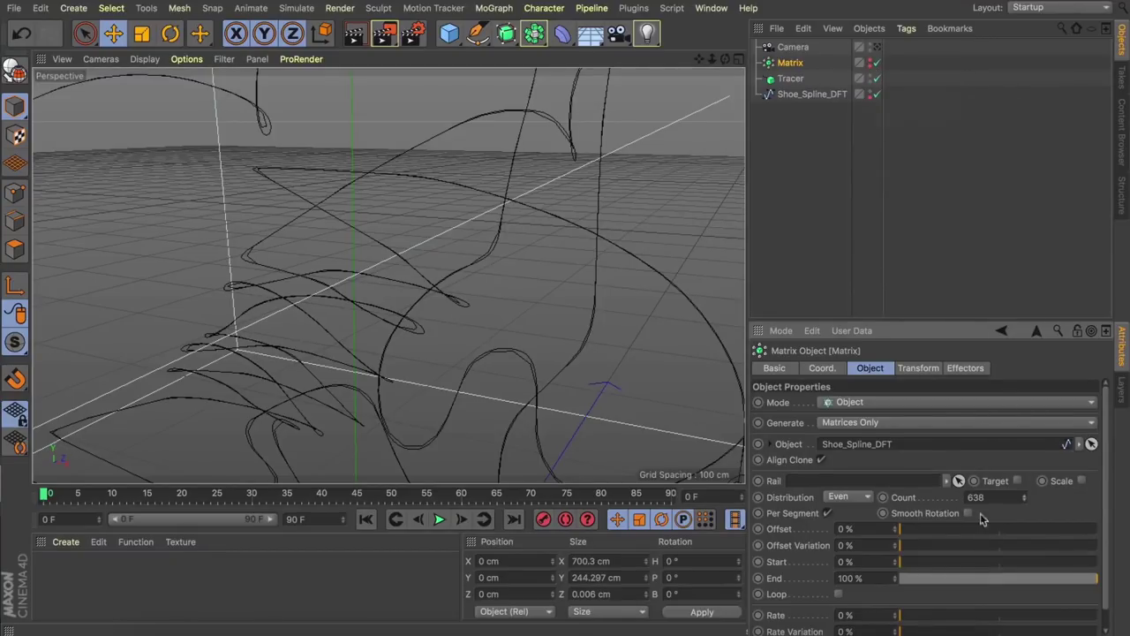
type("200")
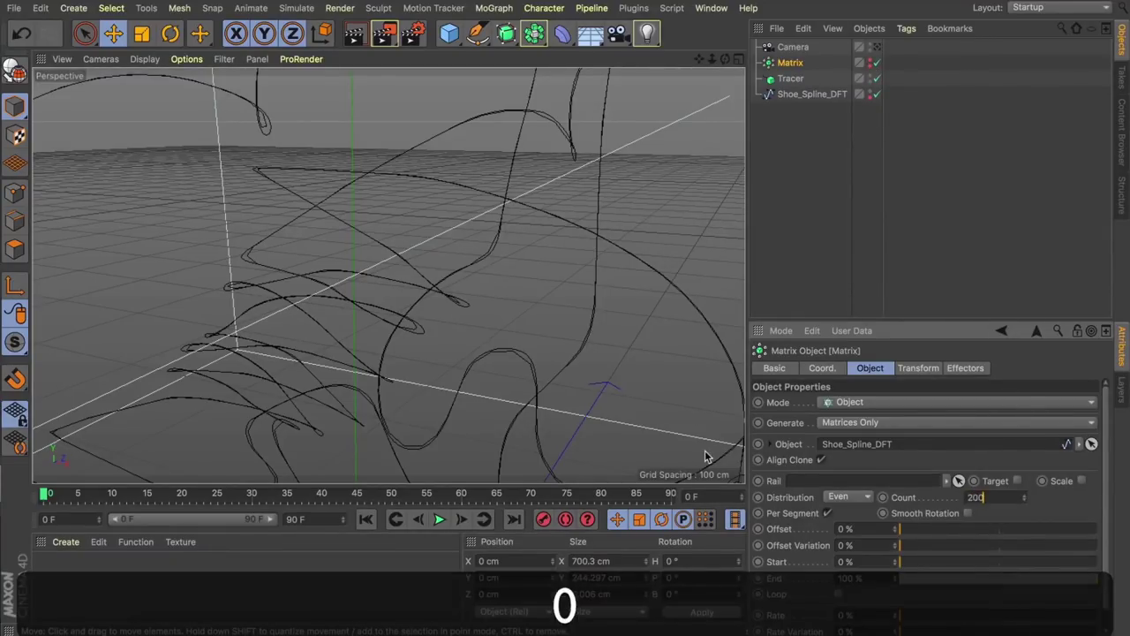
key("Return")
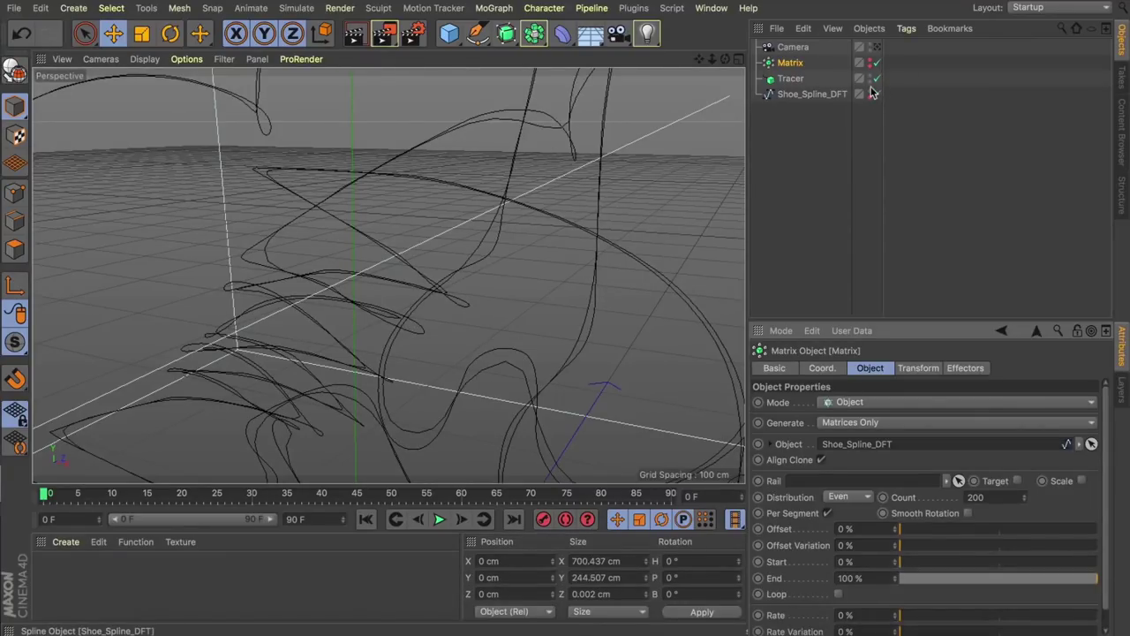
Step: Hide Shoe_Spline_DFT in the editor again and return to the stored front view by looking through the camera
left_click(871, 94)
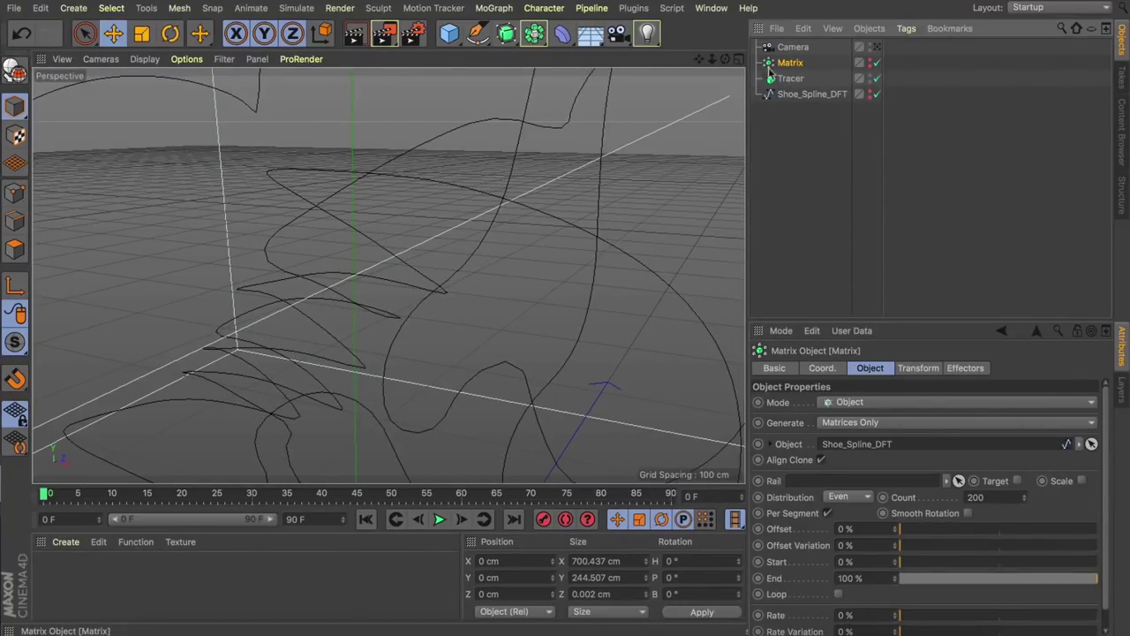
left_click(874, 47)
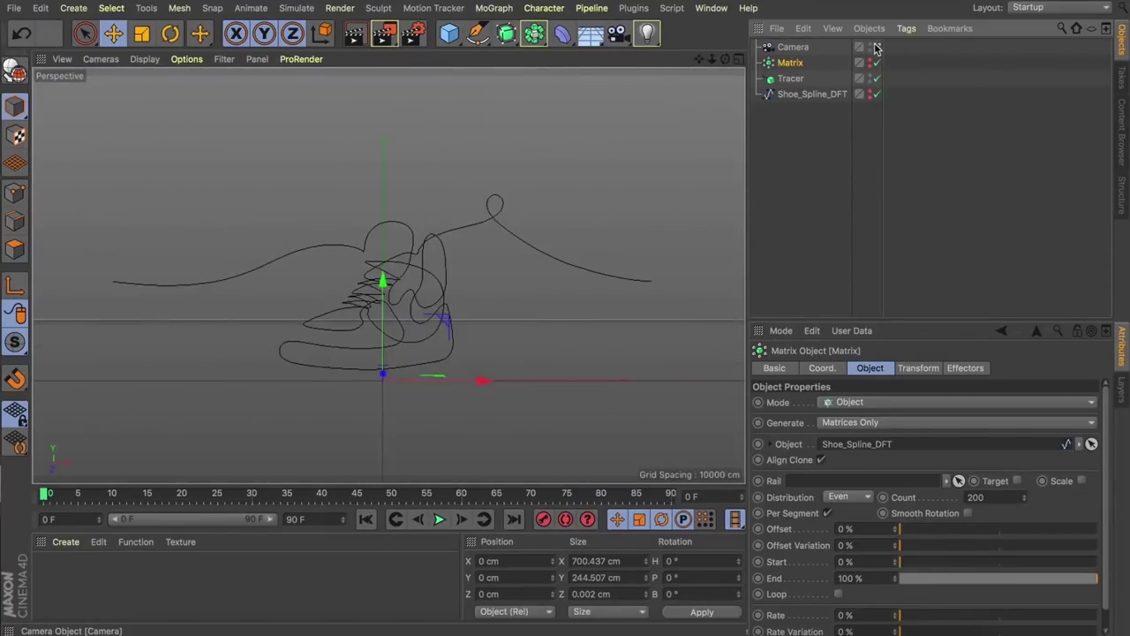
left_click(841, 129)
Step: Add a Step effector to the Matrix
left_click(790, 63)
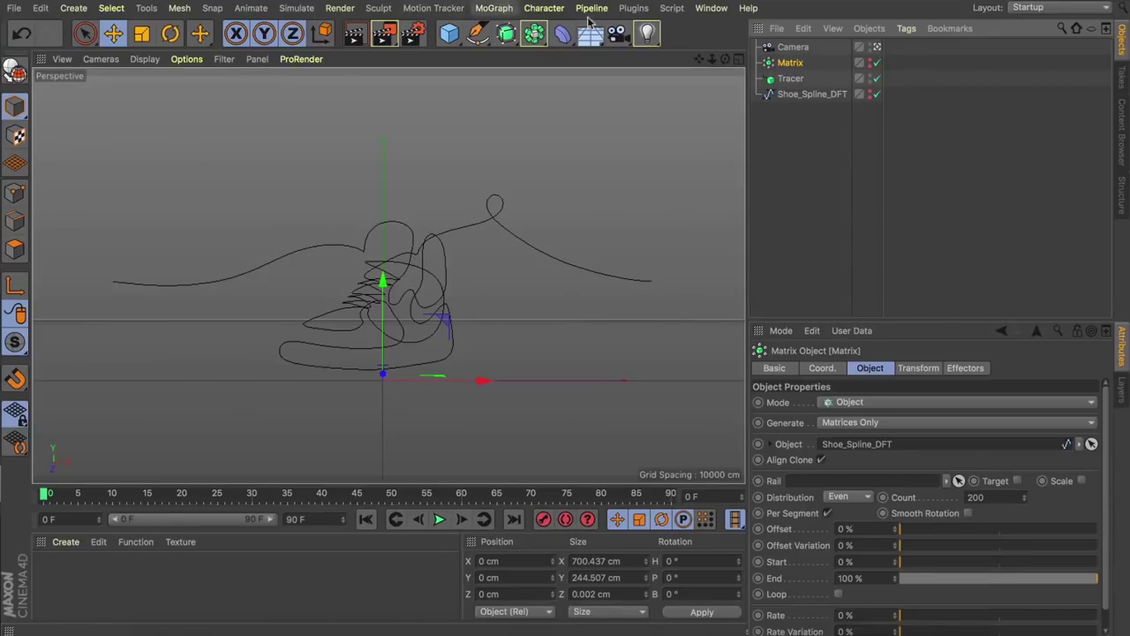
left_click(496, 9)
mouse_move(505, 33)
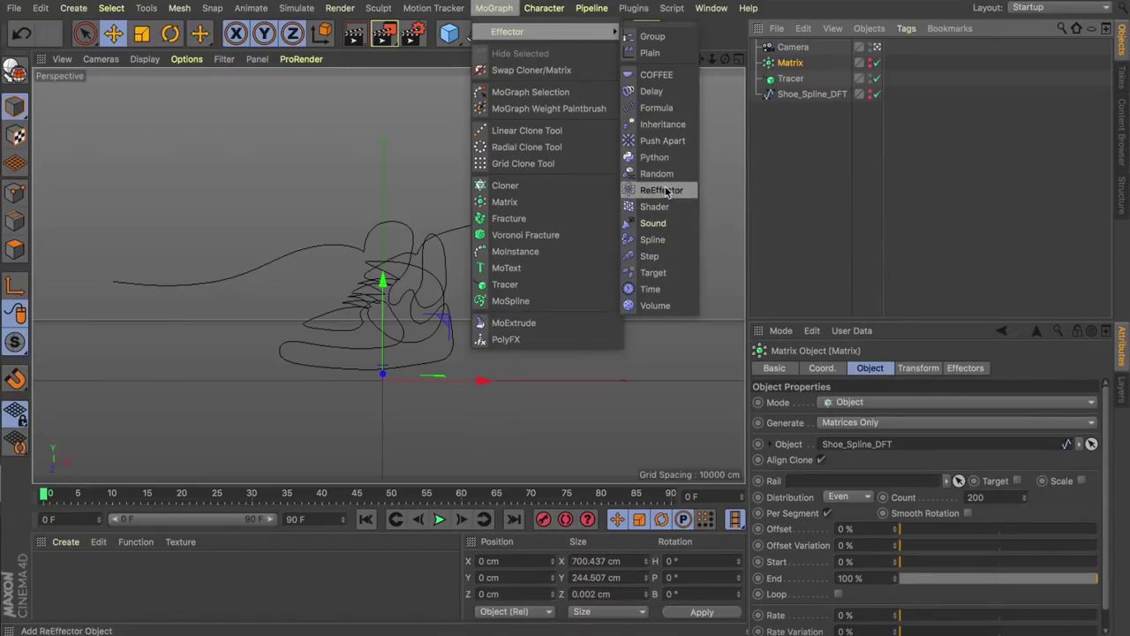
left_click(652, 255)
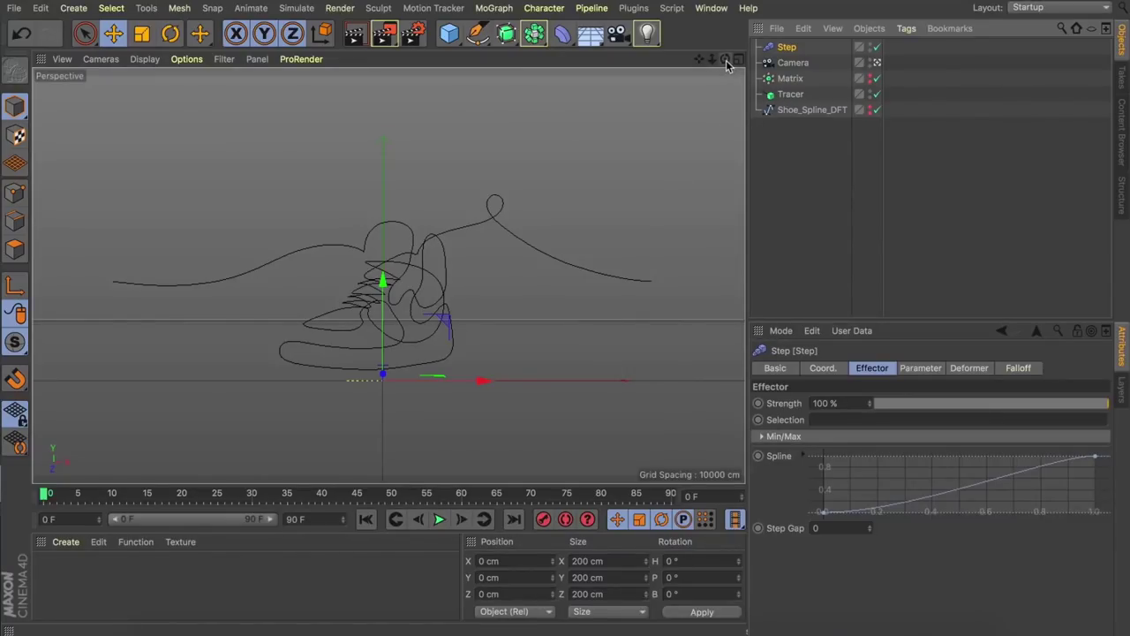
Step: Disable Scale and enable Position in the Step effector's transform parameters
left_click_drag(725, 59, 689, 81)
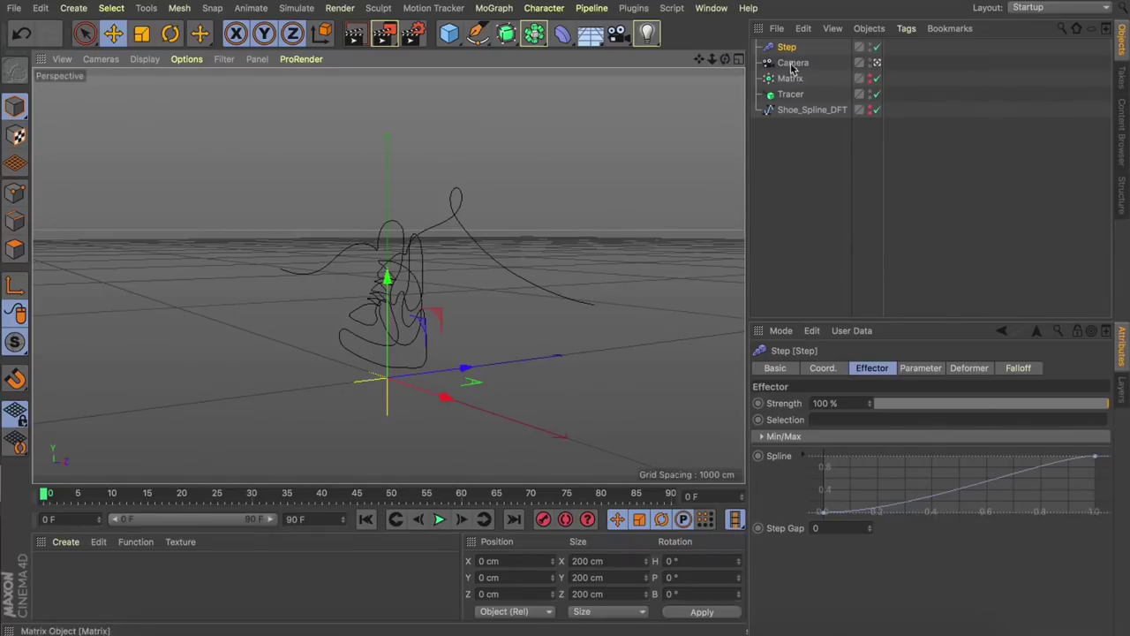
left_click(918, 369)
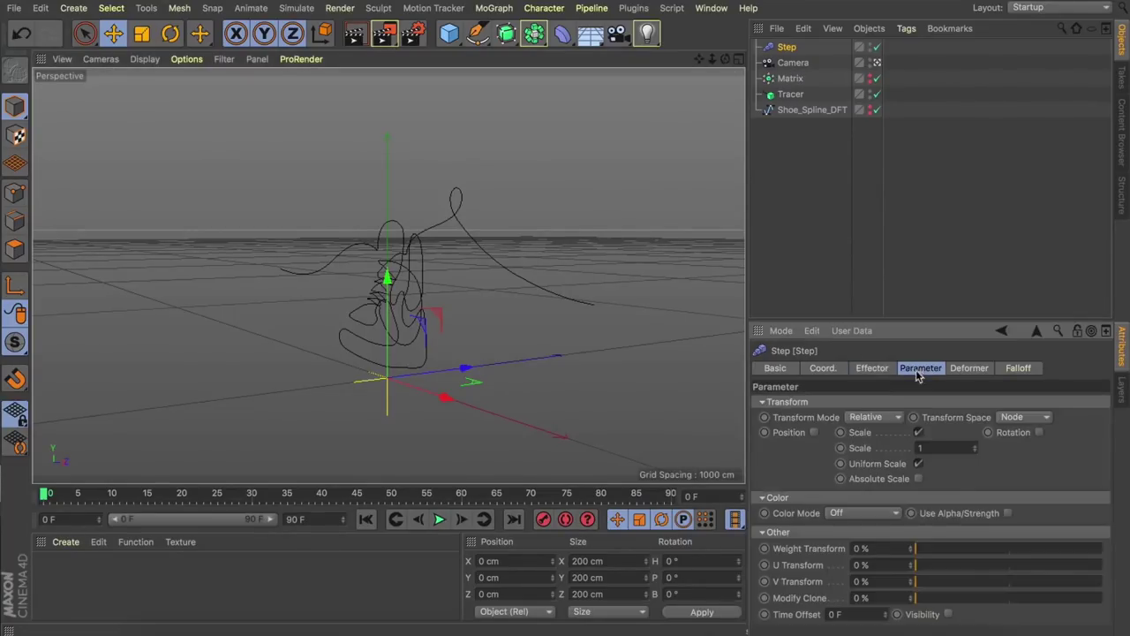
left_click(918, 433)
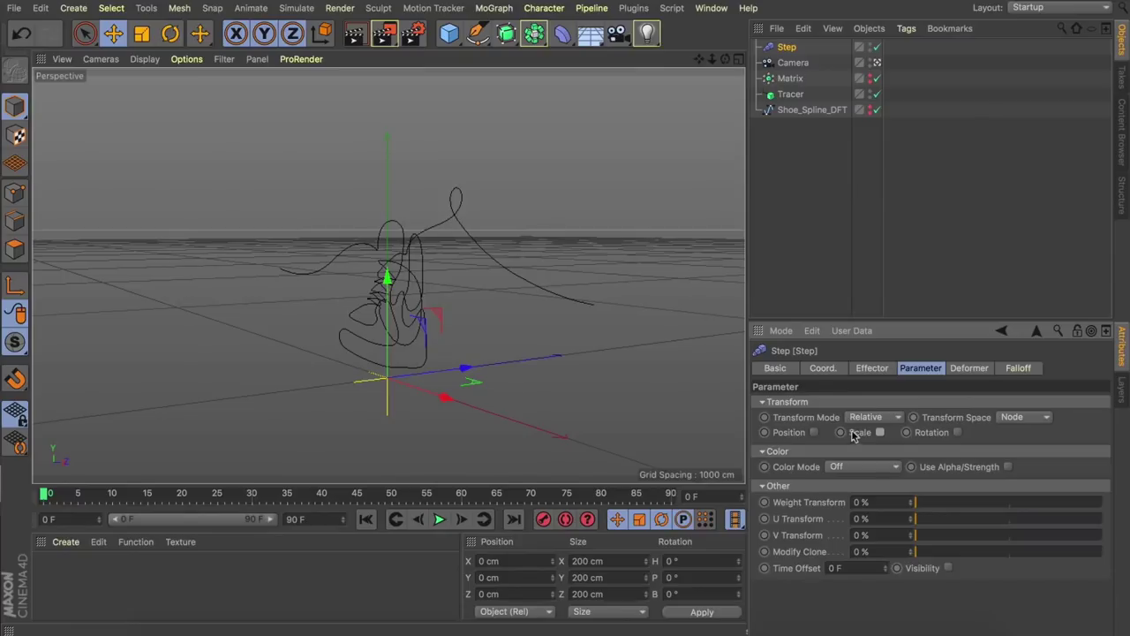
left_click(814, 432)
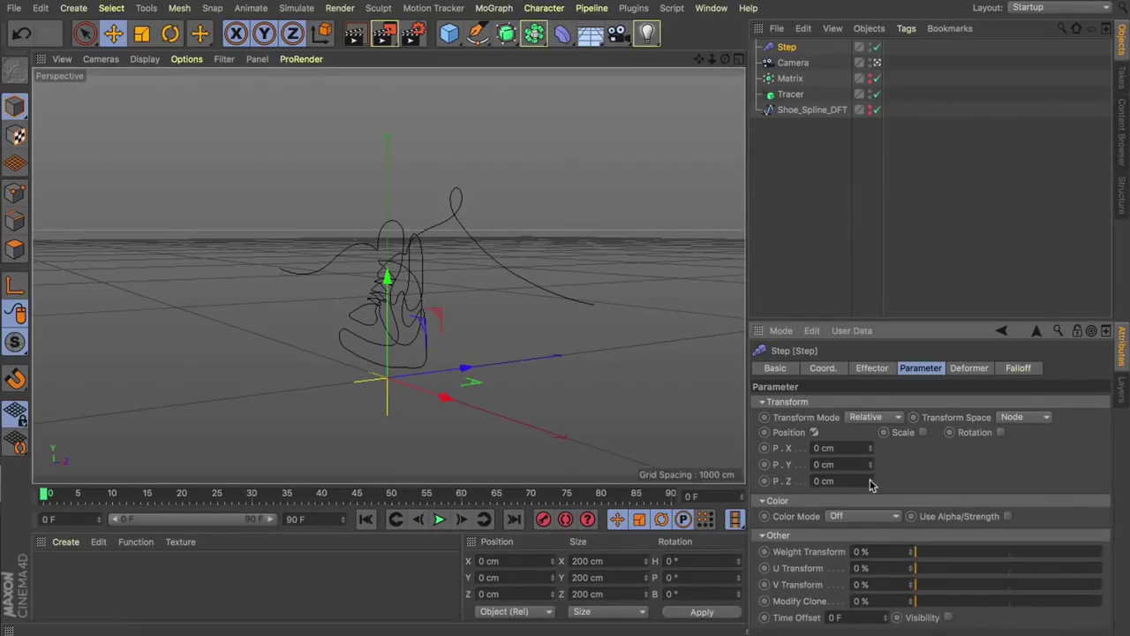
Step: Try a P.Z offset on the Step effector, undo it, and set P.Y to -393 cm instead
left_click_drag(870, 481, 871, 437)
key("super+z")
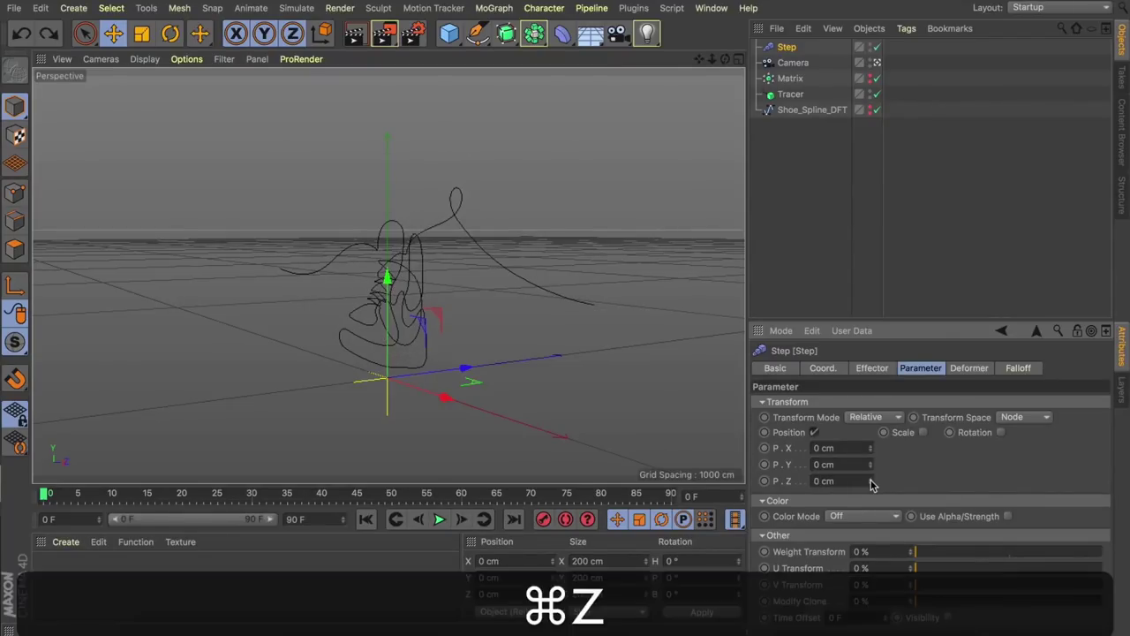
mouse_move(871, 465)
left_mouse_down()
mouse_move(871, 601)
mouse_move(869, 469)
left_mouse_up()
mouse_move(726, 60)
left_mouse_down()
mouse_move(702, 71)
mouse_move(702, 59)
mouse_move(739, 57)
mouse_move(725, 60)
left_mouse_up()
left_click_drag(388, 275, 388, 275, "alt")
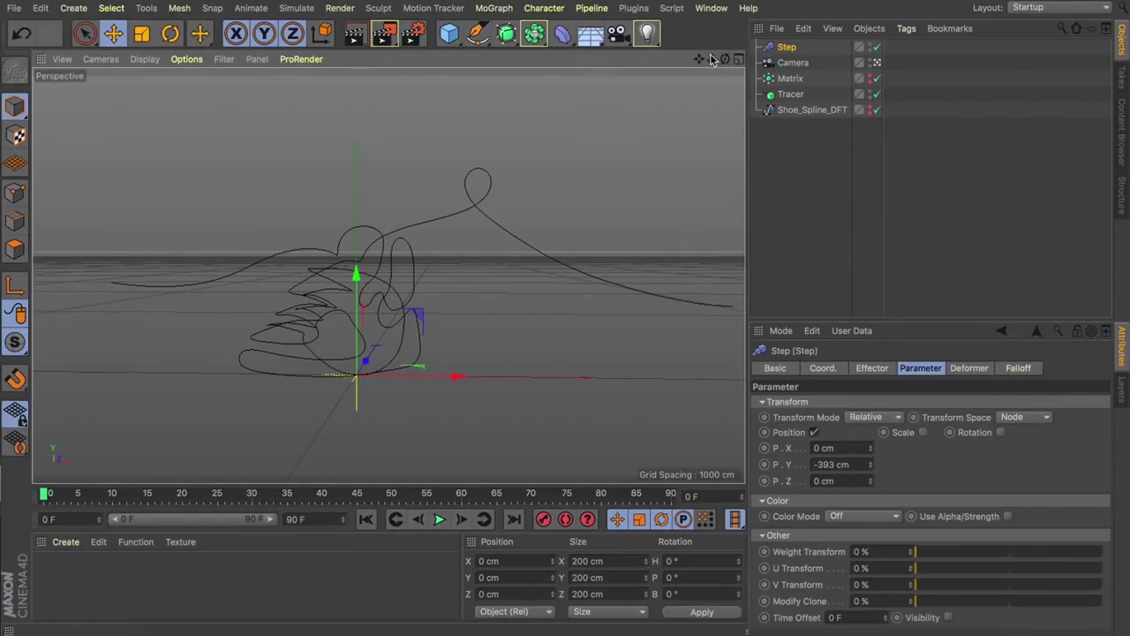
left_click_drag(712, 60, 707, 63)
left_click_drag(388, 274, 388, 274, "alt")
Step: Add a Sweep object and a Circle spline, and nest the Circle and the Tracer under the Sweep in that order
left_click(791, 94)
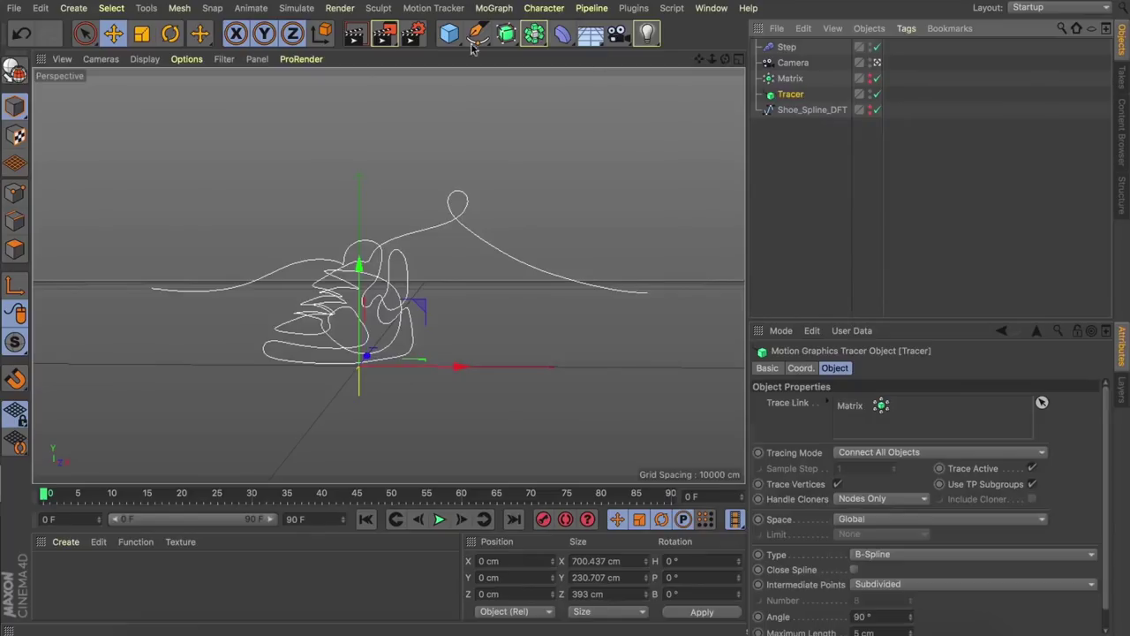
mouse_move(507, 33)
left_mouse_down()
mouse_move(560, 119)
mouse_move(552, 112)
left_mouse_up()
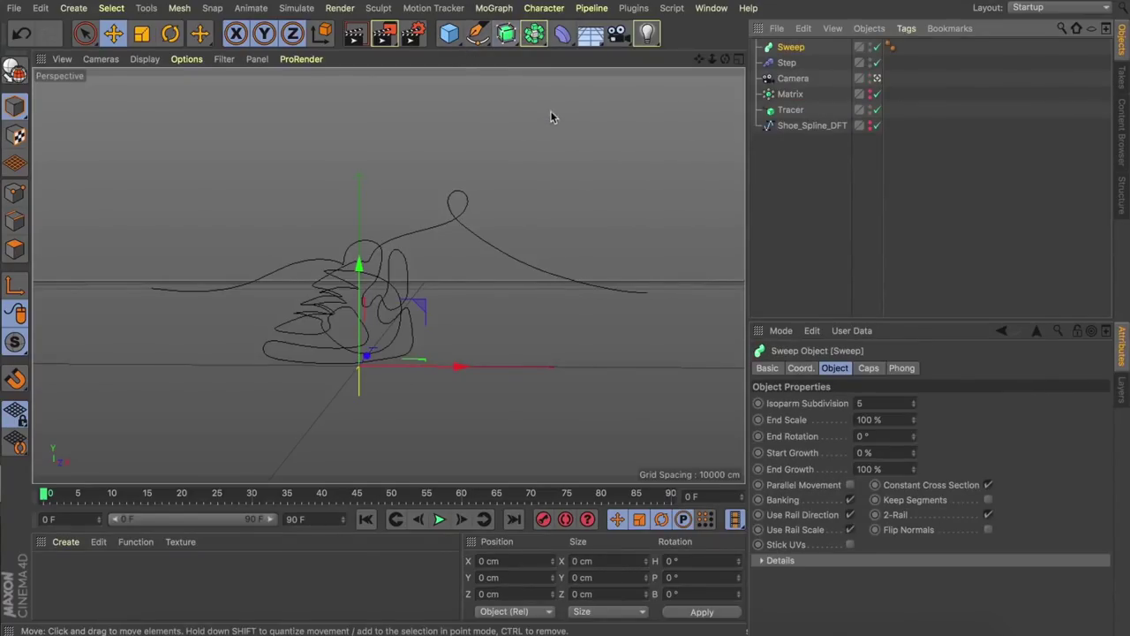
left_click(477, 33)
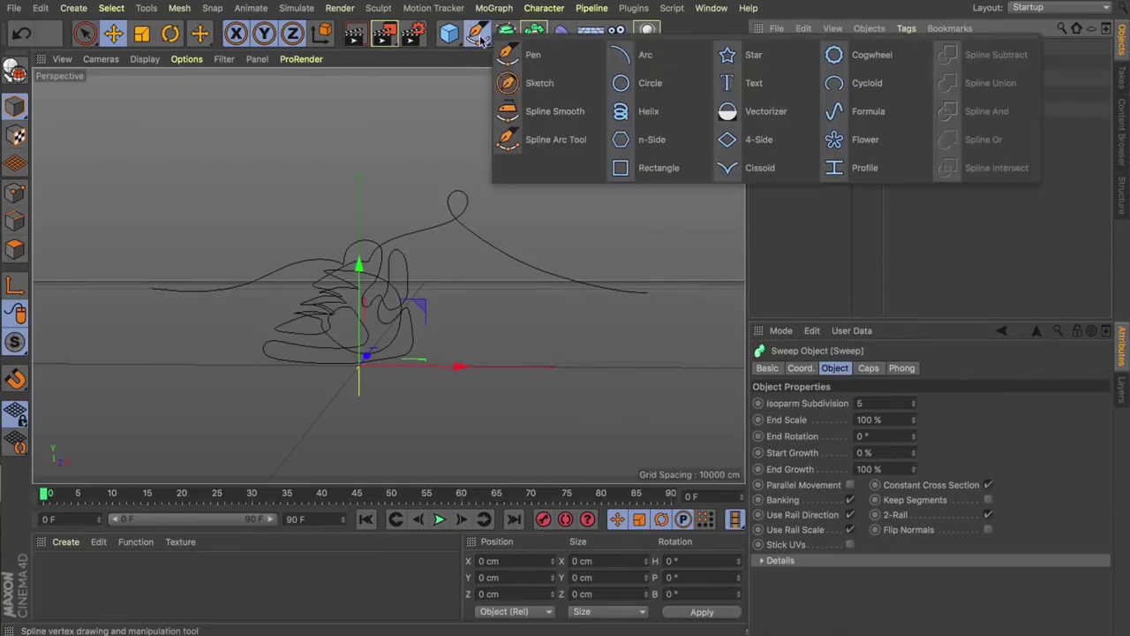
left_click(645, 84)
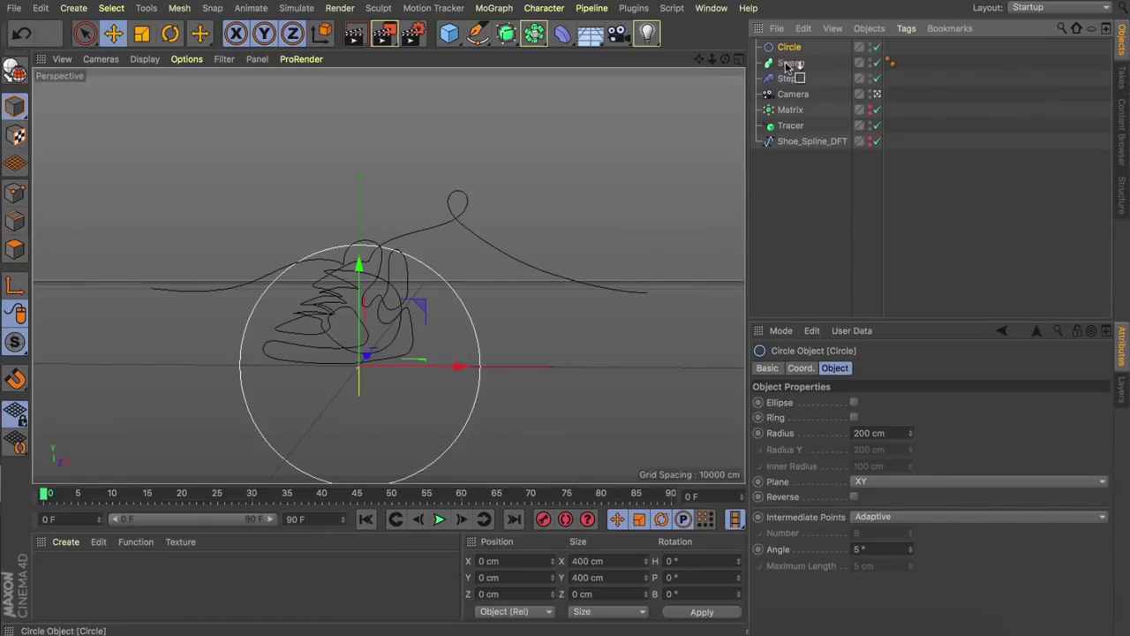
left_click_drag(777, 121, 781, 118)
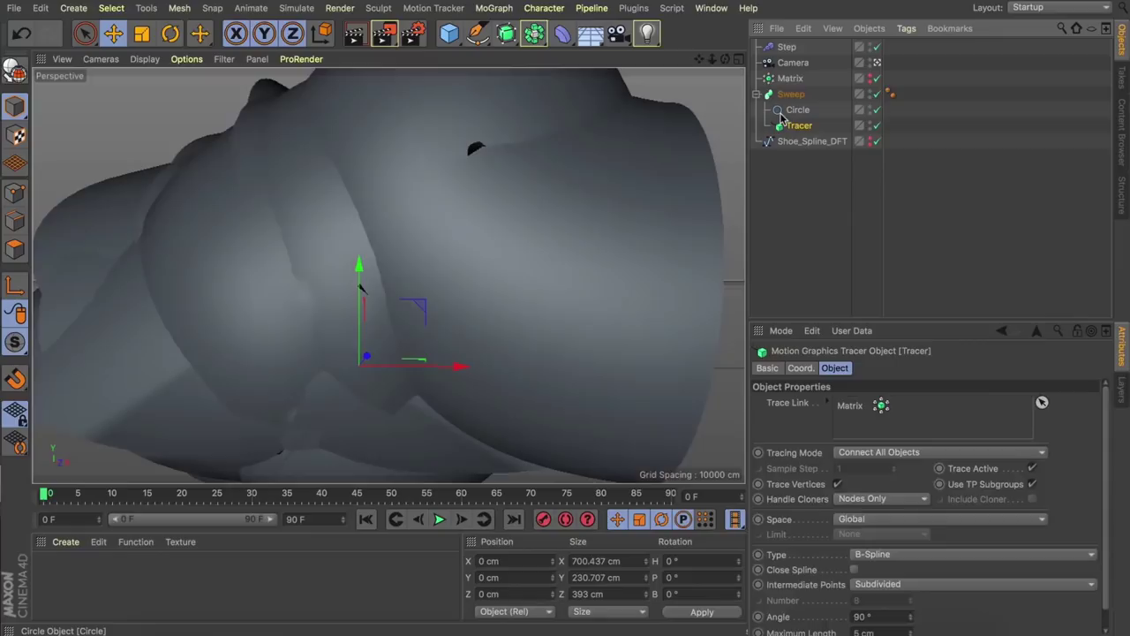
Step: Set the Circle's radius to 3 cm to thin the swept rope
left_click(794, 110)
left_click_drag(887, 431, 540, 415)
type("2")
key("Tab")
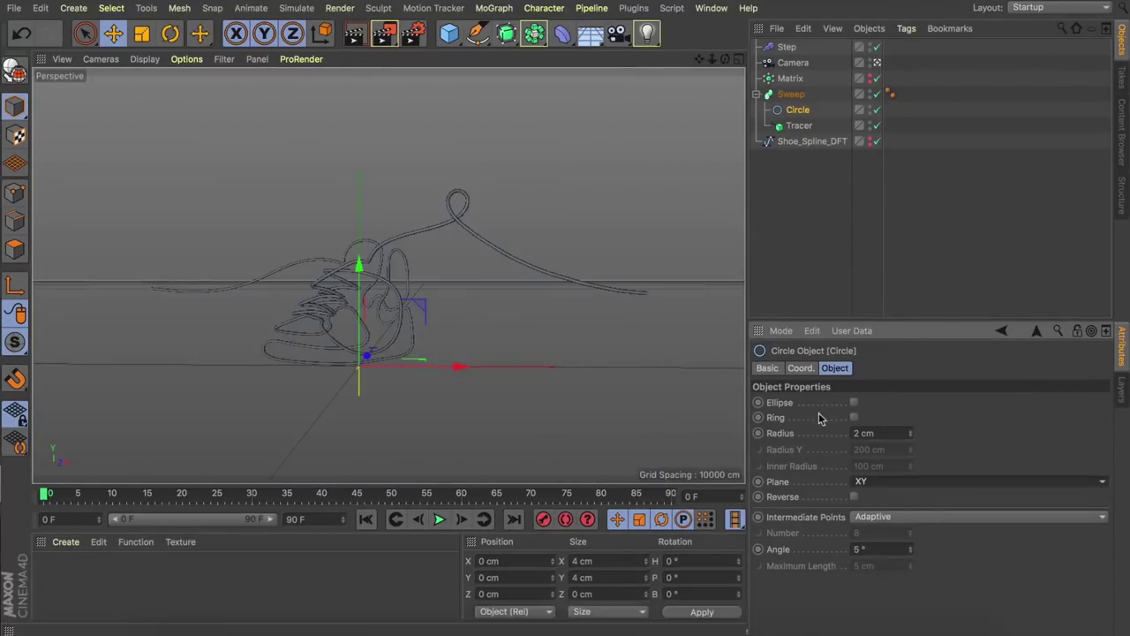
left_click(910, 430)
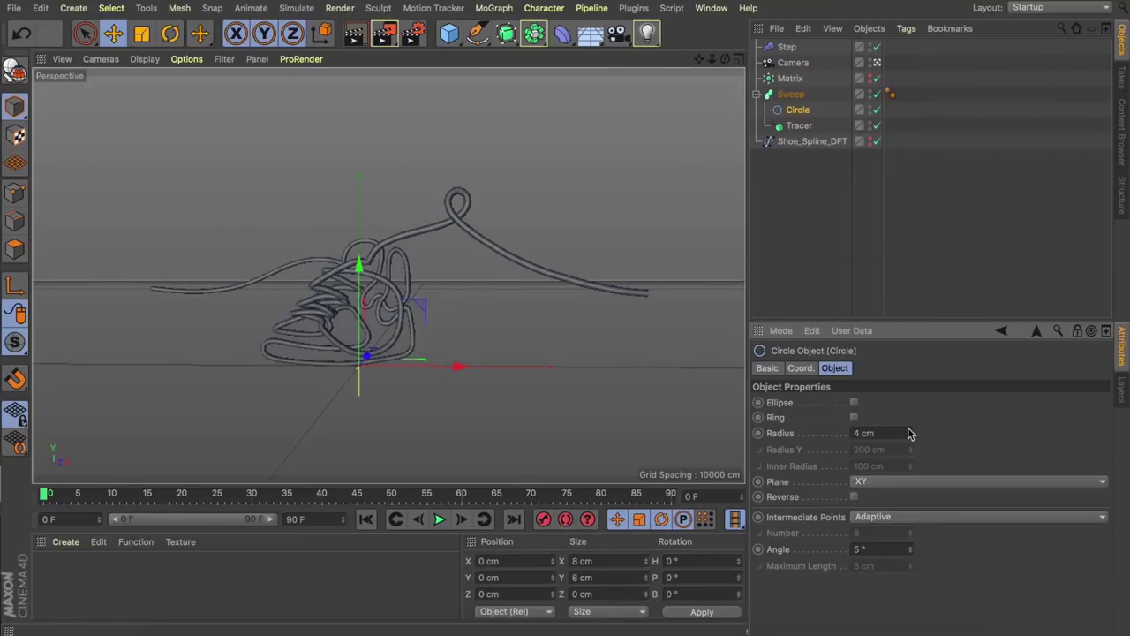
left_click(911, 438)
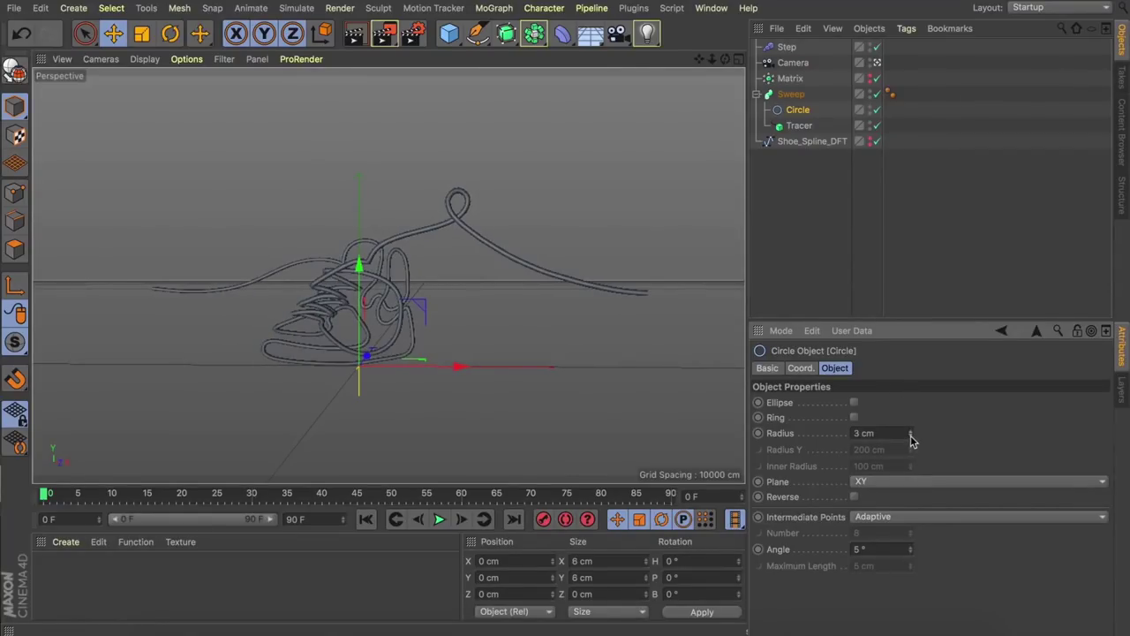
Step: Set the Step effector's P.Y to -186 cm to reduce the depth spread of the rope
left_click_drag(698, 59, 724, 64)
left_click(786, 47)
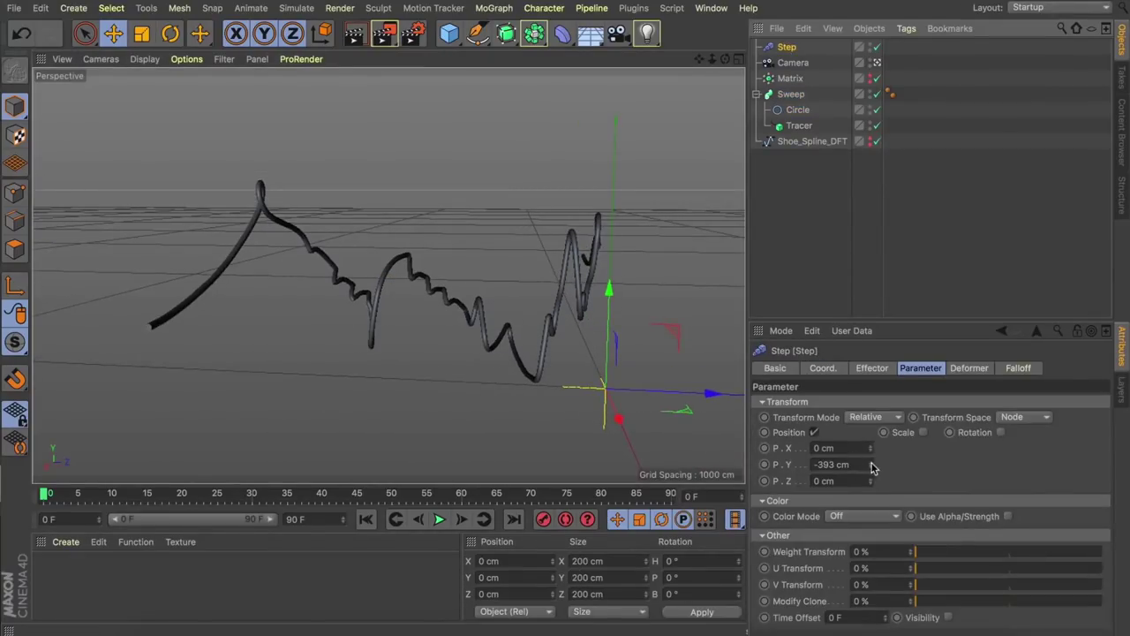
left_click_drag(872, 469, 873, 459)
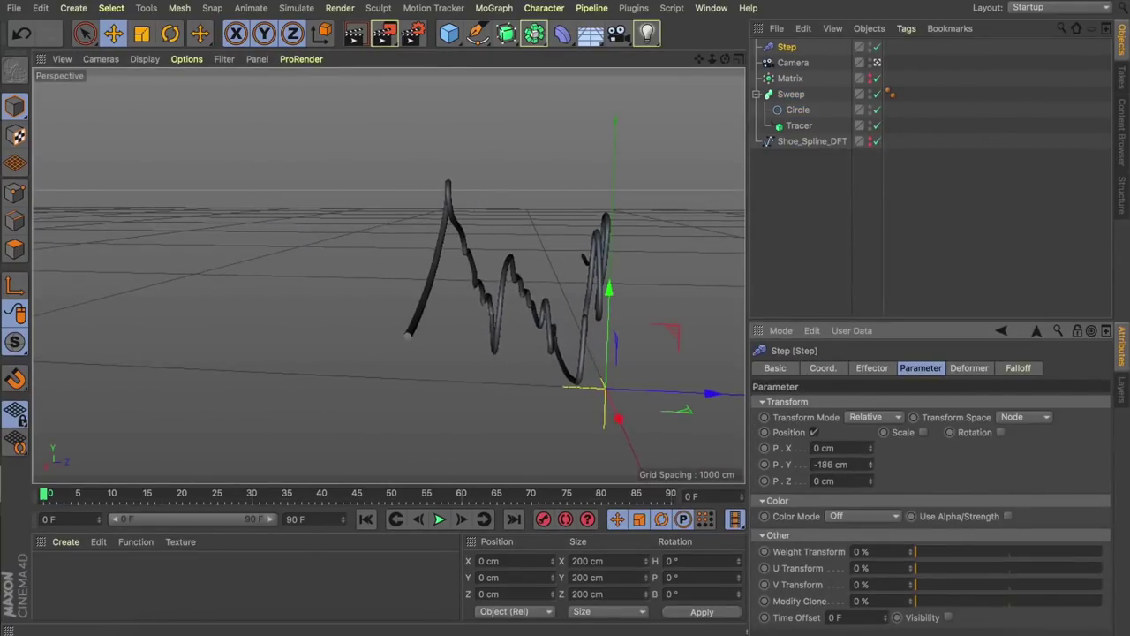
mouse_move(726, 60)
left_mouse_down()
mouse_move(672, 57)
mouse_move(724, 58)
left_mouse_up()
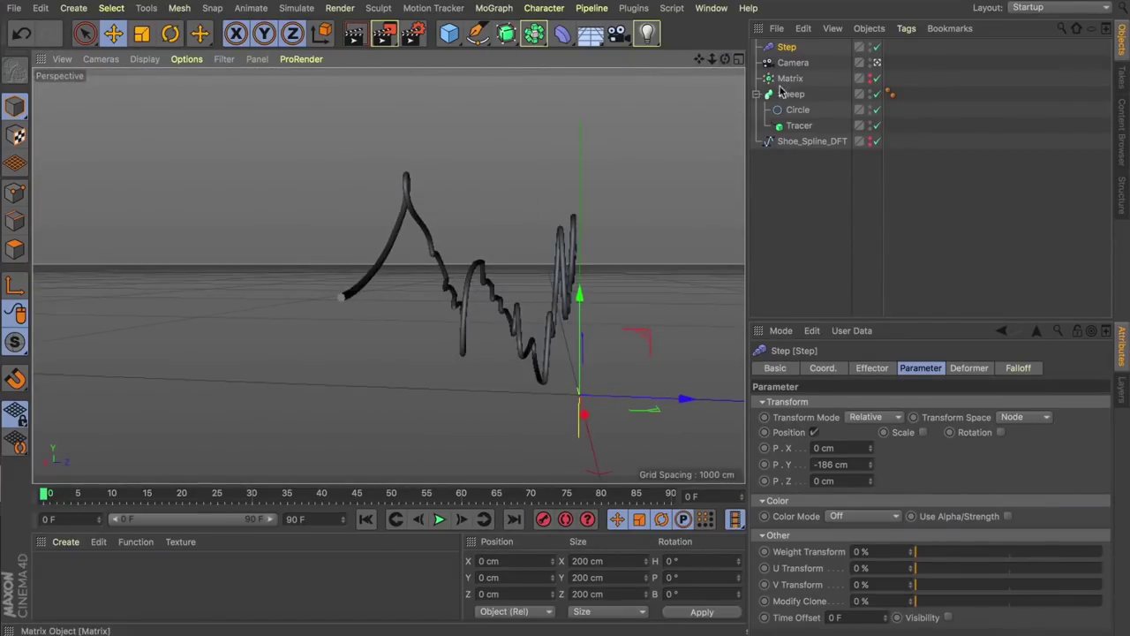
Step: Move the Camera below the shoe spline in the object hierarchy and collapse the Sweep group
left_click(789, 78)
left_click_drag(795, 128, 795, 147)
left_click(792, 63)
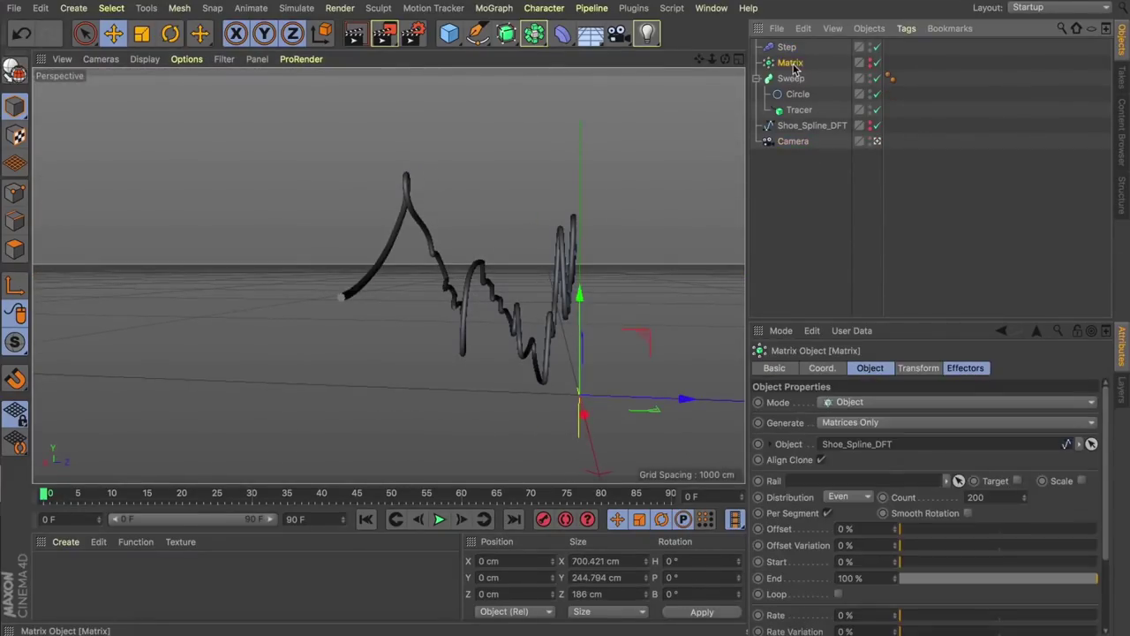
left_click(757, 79)
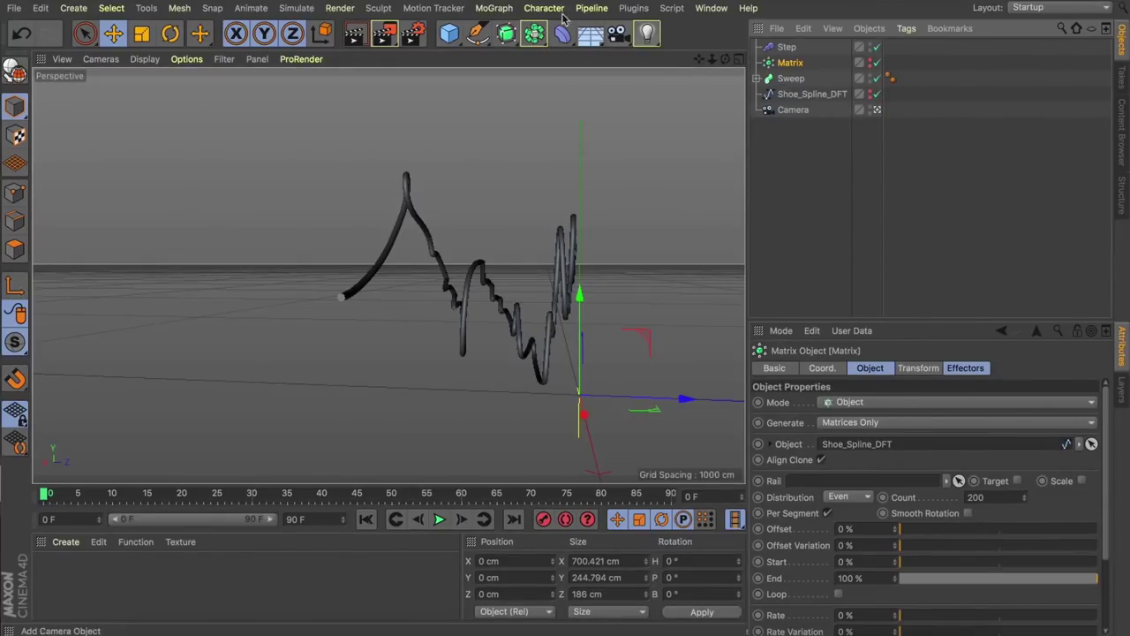
Step: Add a Random effector to the selected Matrix object
left_click(497, 8)
mouse_move(521, 32)
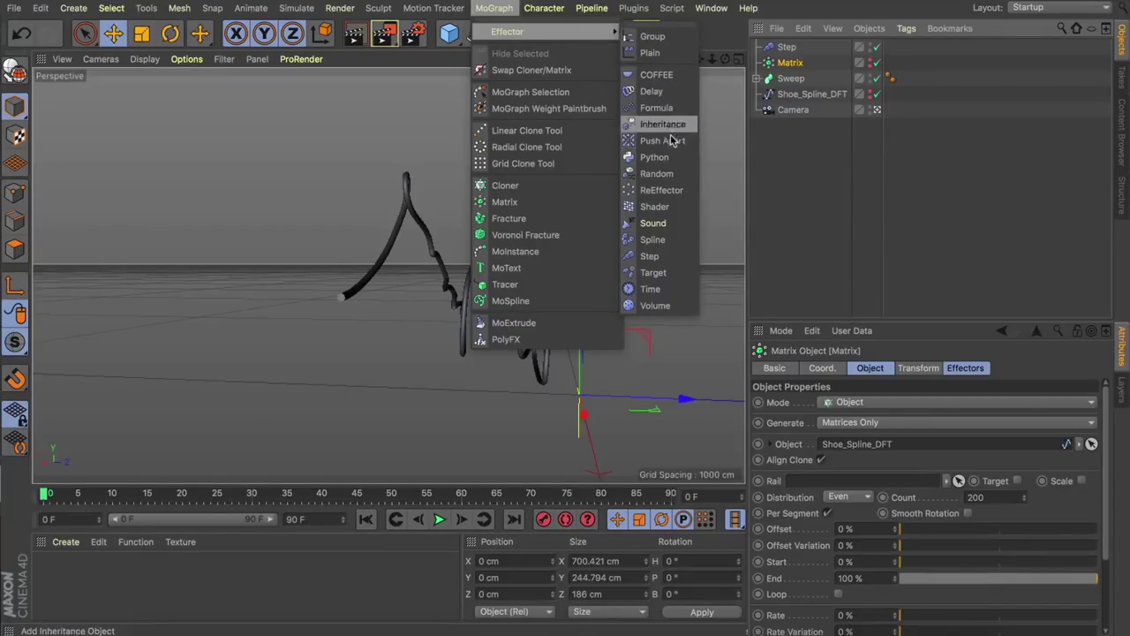
left_click(658, 174)
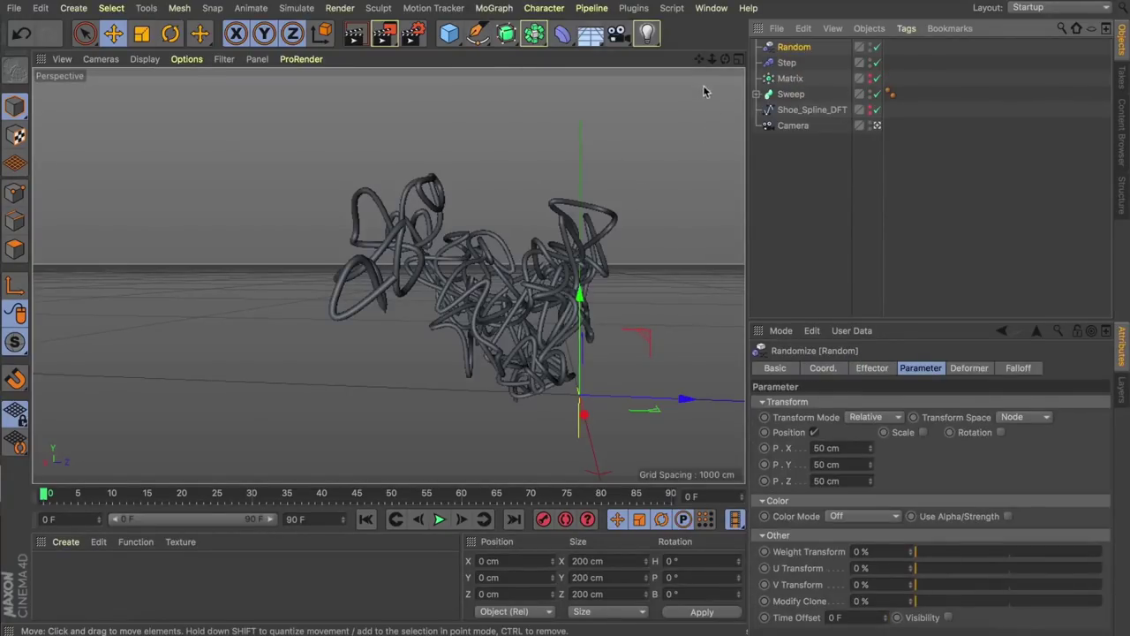
Step: Set the Random effector's P.X, P.Y and P.Z offsets to 0 cm
left_click_drag(726, 58, 376, 266)
mouse_move(727, 60)
left_mouse_down()
mouse_move(388, 276)
mouse_move(729, 60)
left_mouse_up()
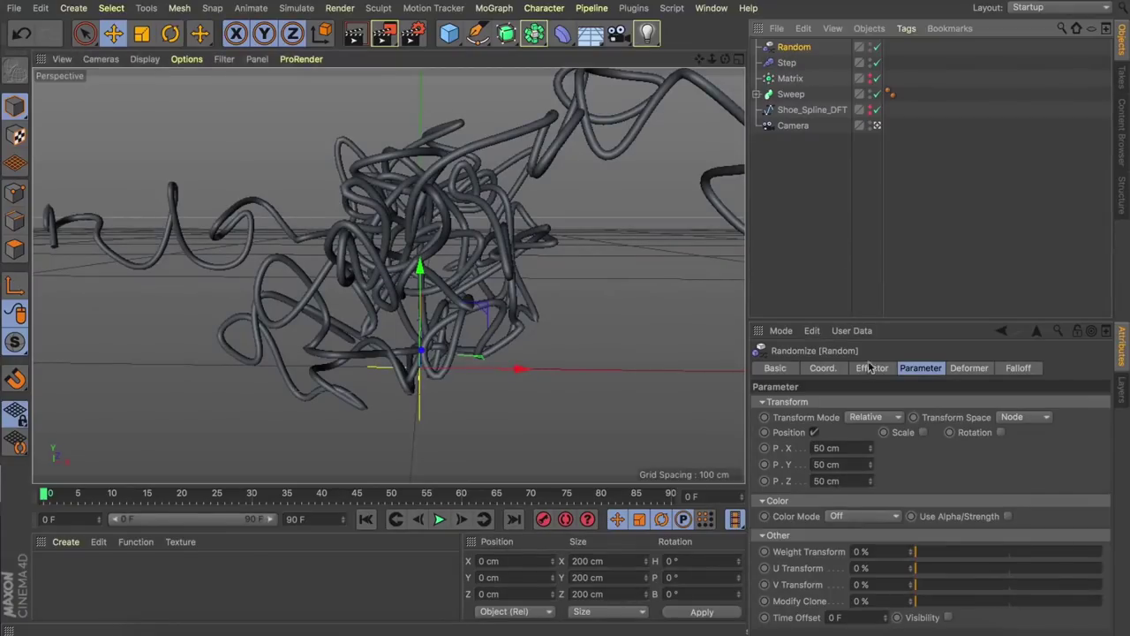
left_click_drag(859, 448, 469, 481)
type("0")
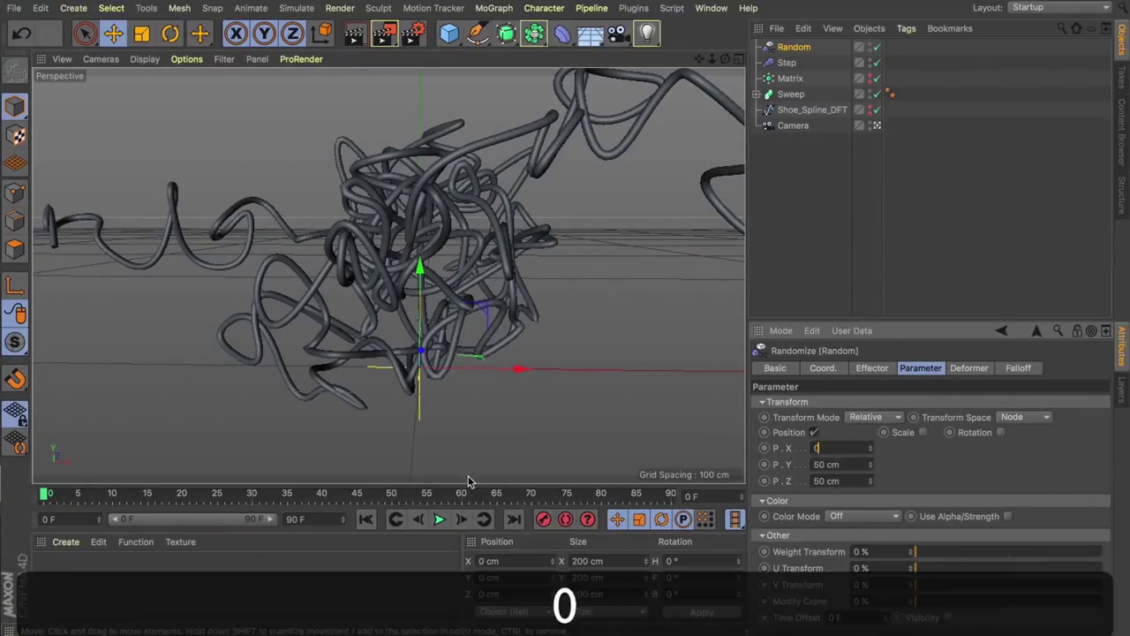
key("Tab")
type("0")
key("Tab")
type("0")
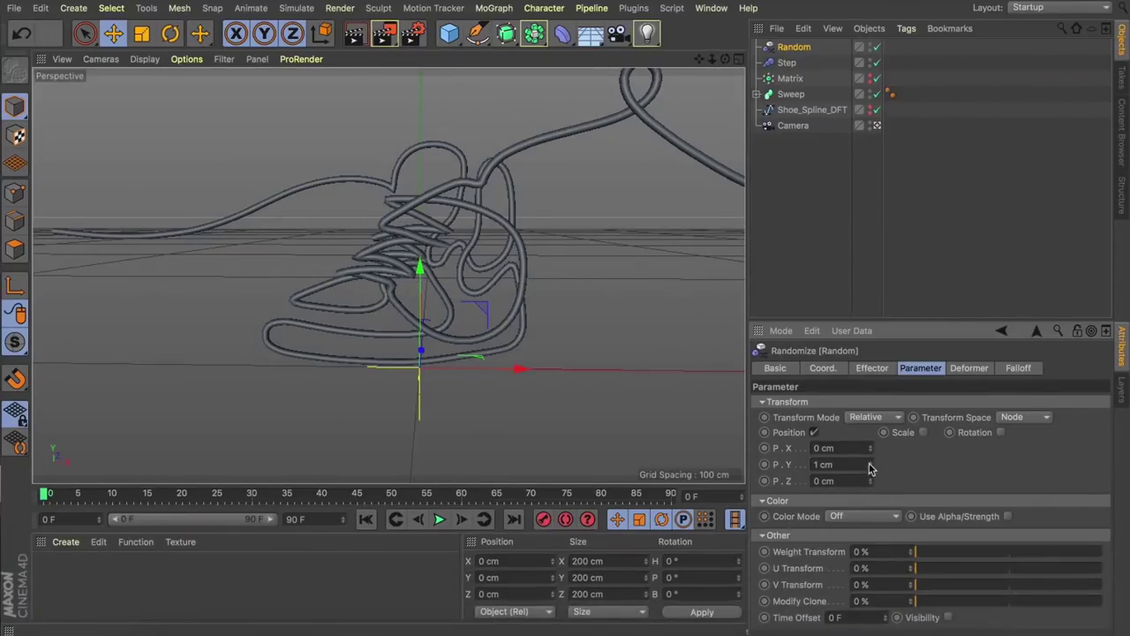
Step: Try 49 cm for the Random effector's P.Y, and lower it to -14 cm
left_click_drag(870, 469, 887, 451)
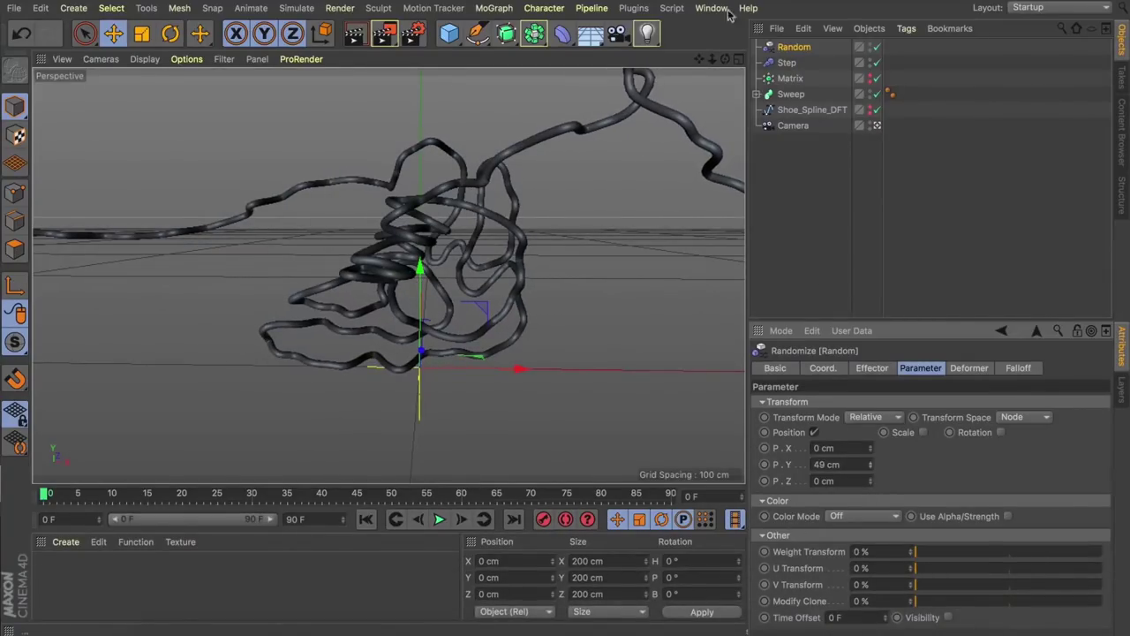
left_click_drag(726, 60, 495, 132)
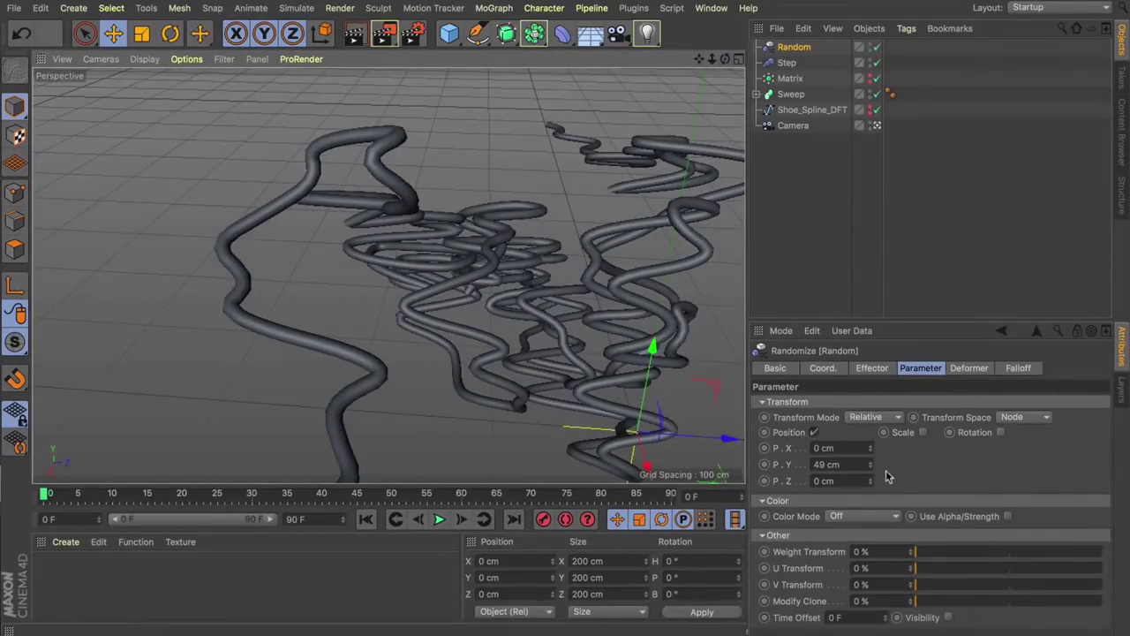
left_click_drag(870, 465, 870, 491)
left_click_drag(725, 60, 555, 84)
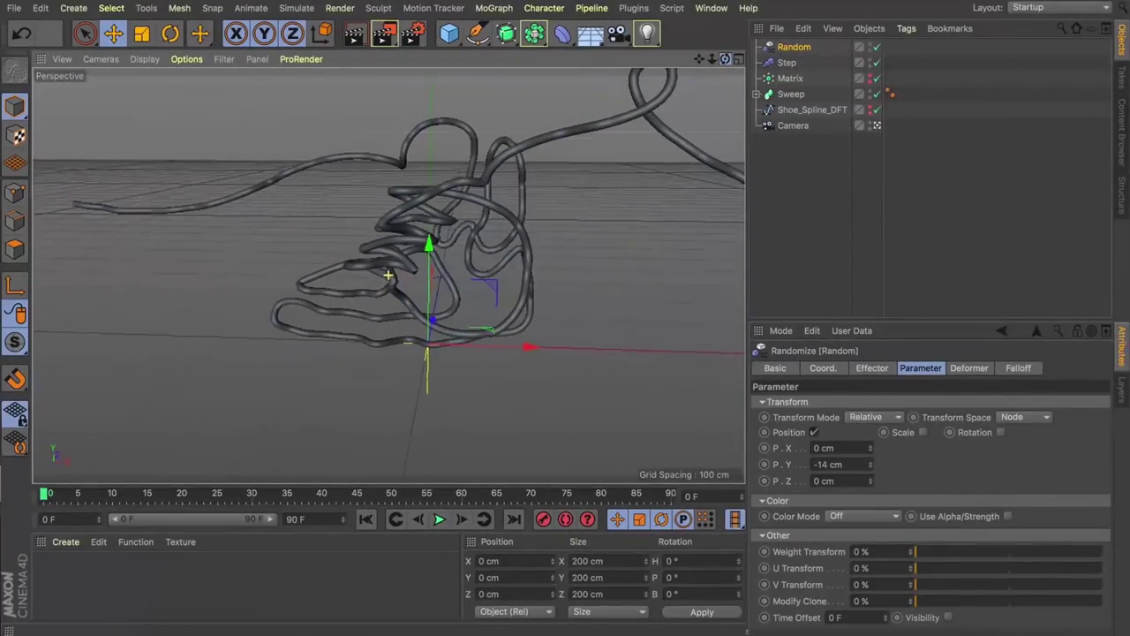
Step: Set the Matrix object's Count to 100 to reduce the number of points along the shoe spline
left_click(790, 79)
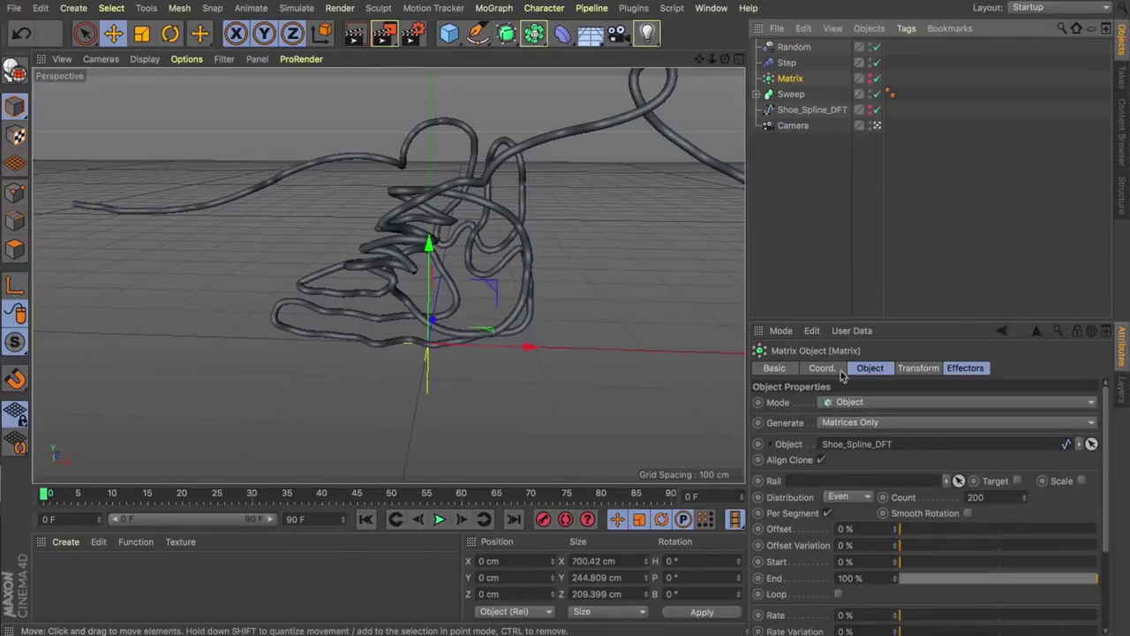
left_click_drag(994, 497, 792, 495)
type("1")
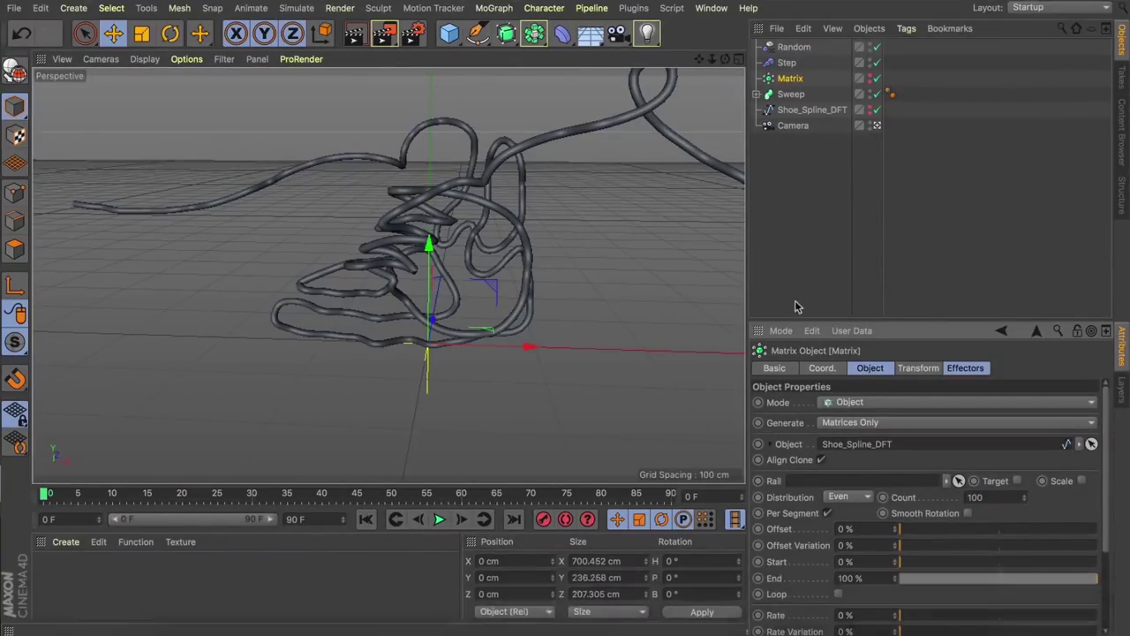
left_click_drag(725, 58, 888, 119)
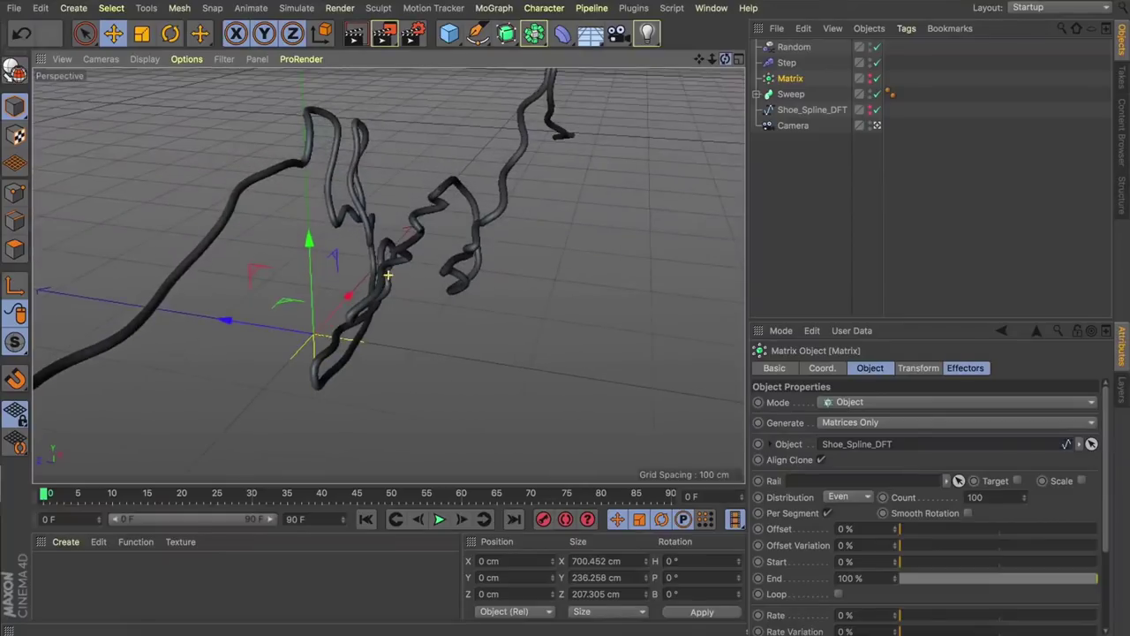
Step: Try 79 cm for the Random effector's P.Y, and settle on 62 cm
left_click(793, 47)
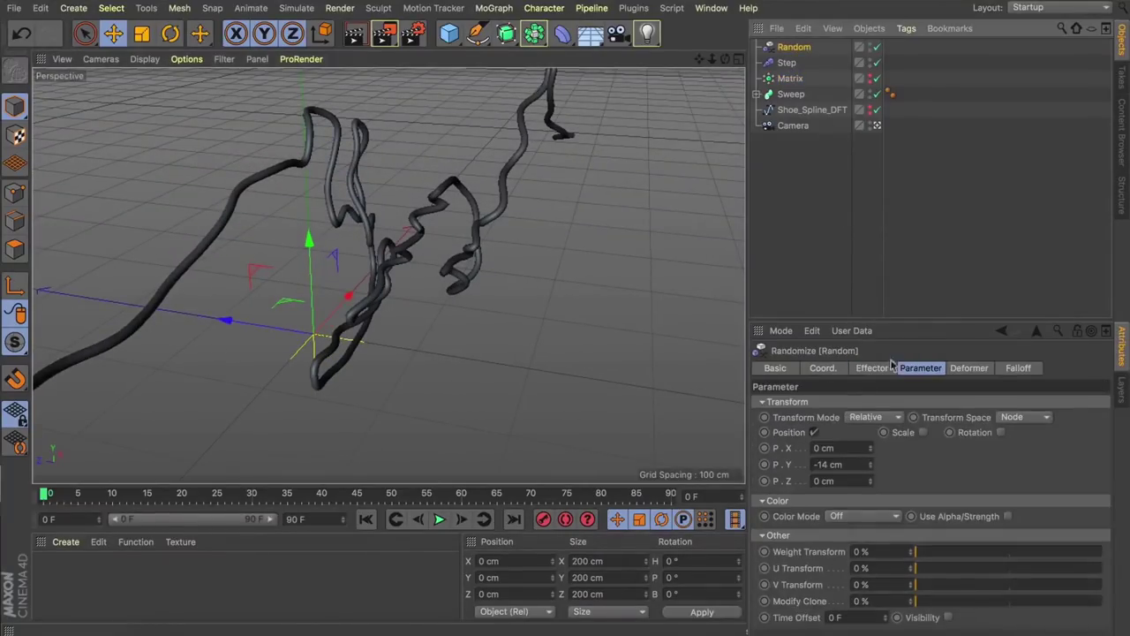
left_click_drag(869, 464, 870, 412)
mouse_move(726, 59)
left_mouse_down()
mouse_move(583, 59)
mouse_move(717, 46)
left_mouse_up()
left_click_drag(388, 276, 714, 161, "alt")
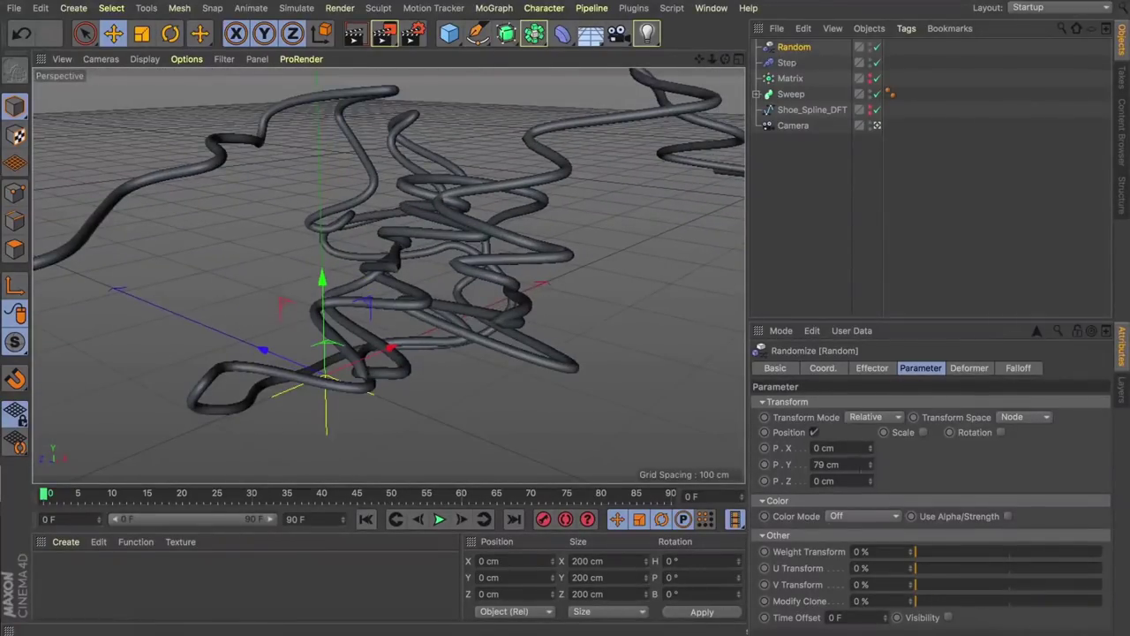
left_click_drag(873, 465, 874, 461)
left_click_drag(871, 464, 873, 468)
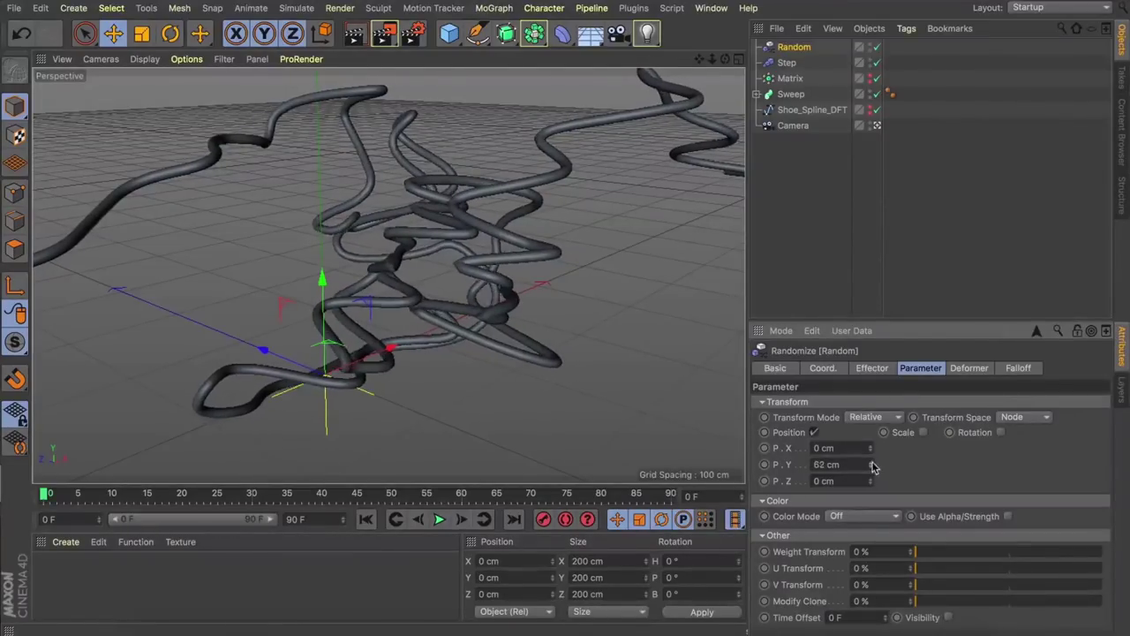
Step: Set the Step effector's P.Y to -132 cm and its P.X to -2 cm
left_click(787, 63)
left_click_drag(871, 471, 870, 471)
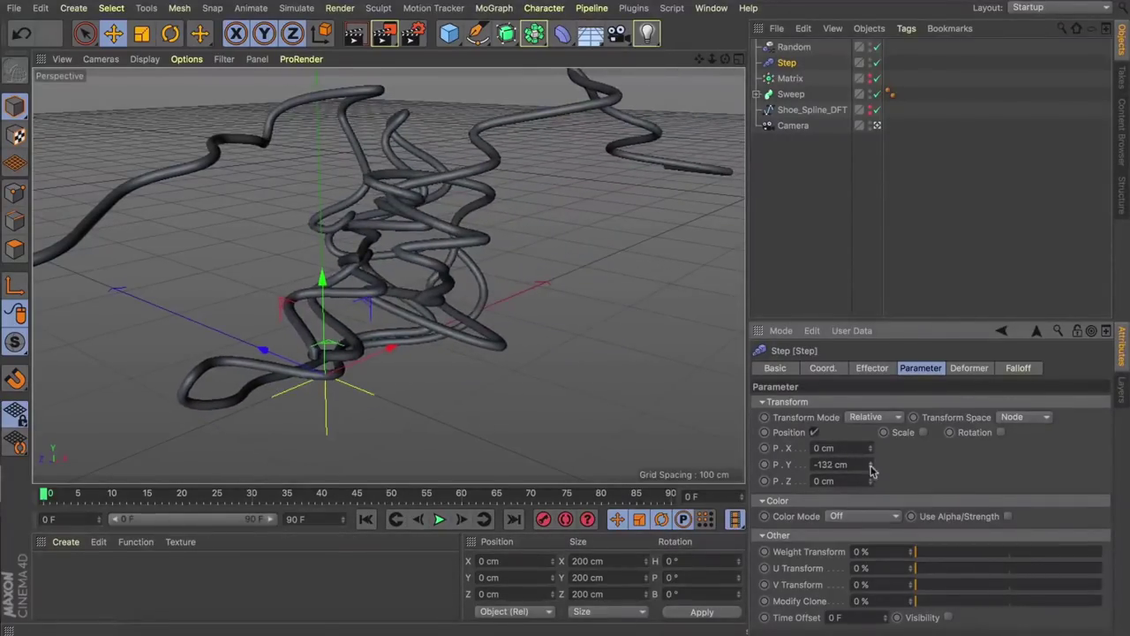
mouse_move(725, 59)
left_mouse_down()
mouse_move(839, 59)
mouse_move(742, 59)
left_mouse_up()
left_click_drag(387, 275, 388, 276)
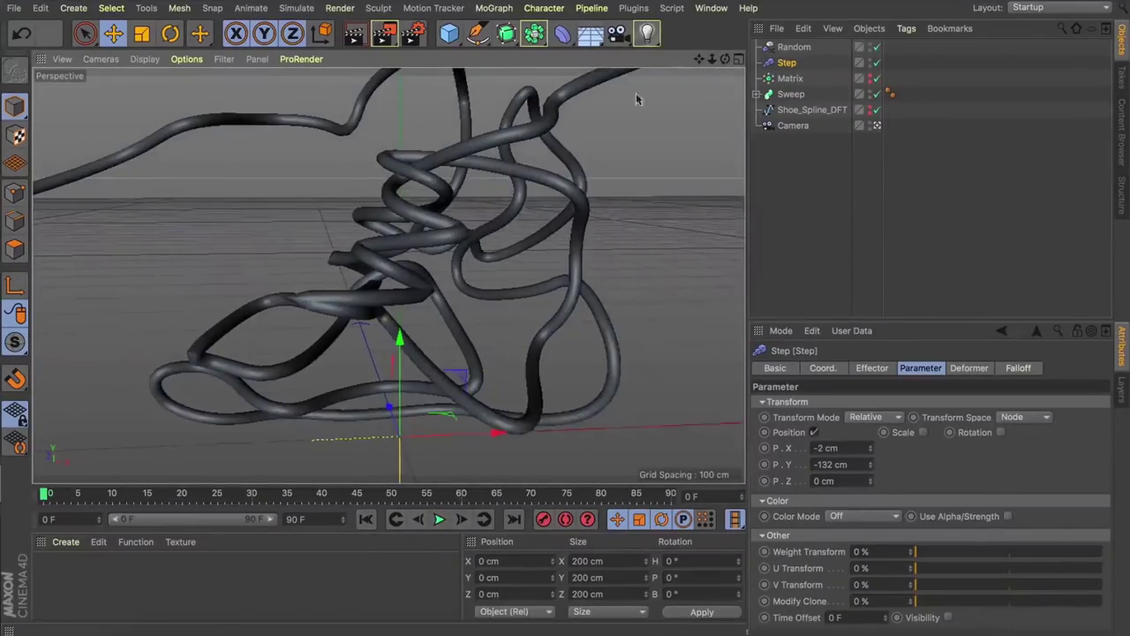
left_click_drag(722, 65, 388, 275)
Step: Set the Tracer's Intermediate Points to Natural to smooth the swept rope
left_click(811, 110)
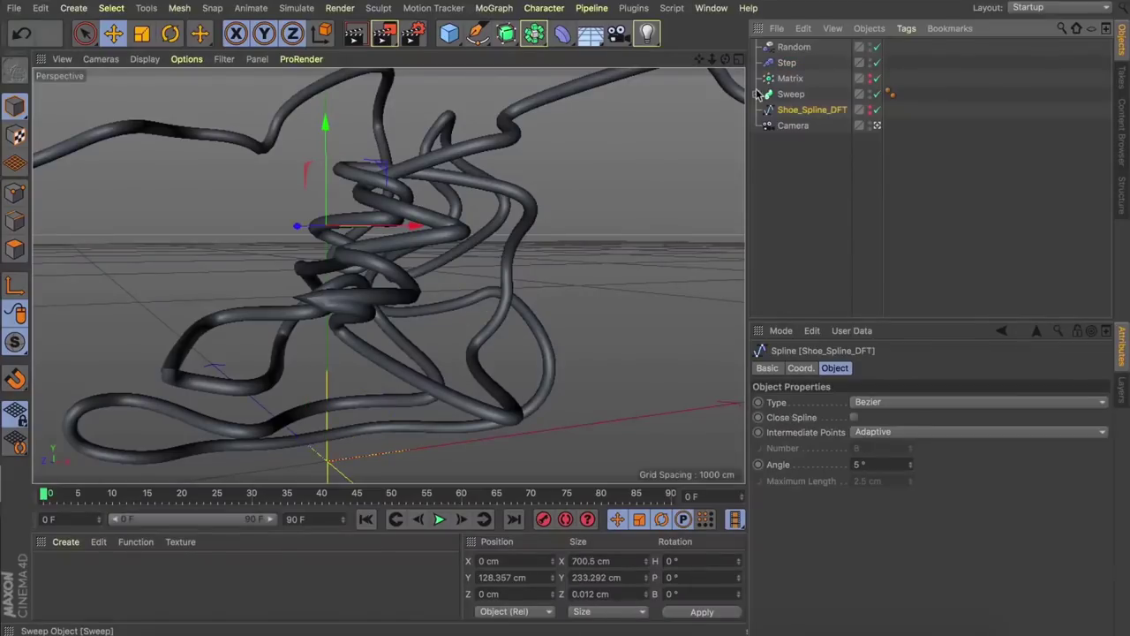
left_click(757, 94)
left_click(799, 126)
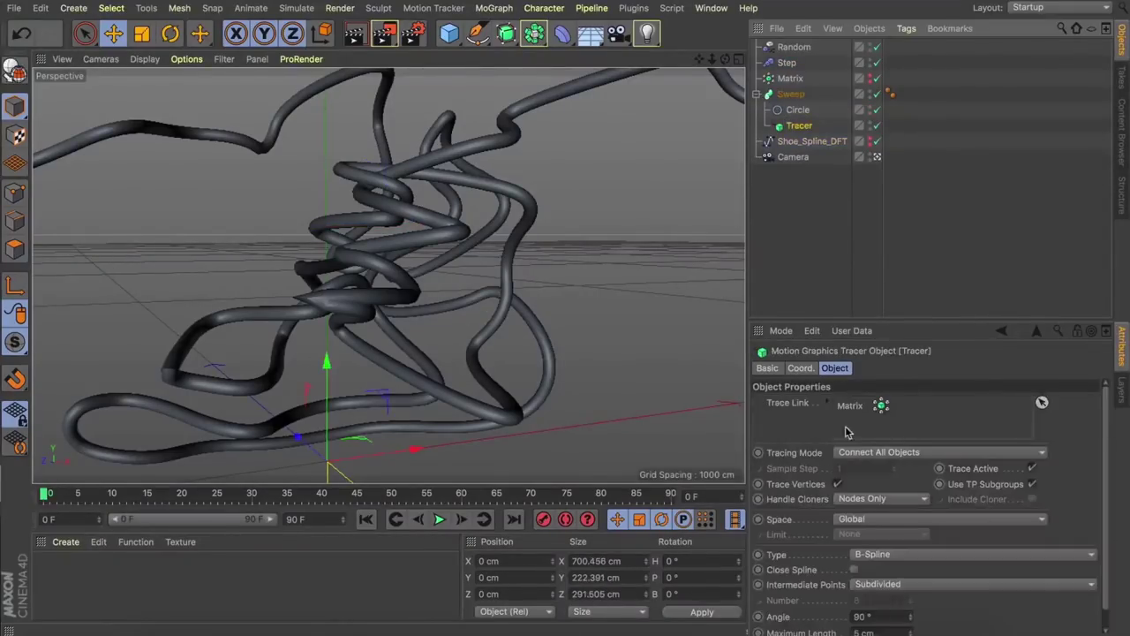
left_click(901, 584)
left_click(891, 519)
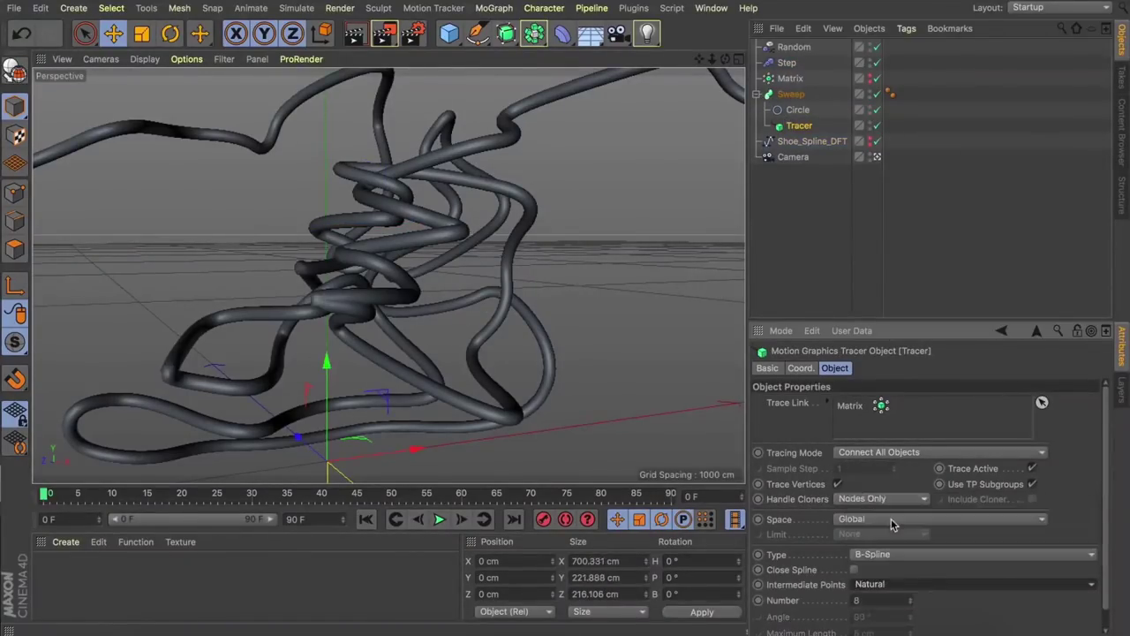
left_click_drag(725, 59, 684, 76)
Step: Set the Matrix object's Count to 119
left_click(790, 78)
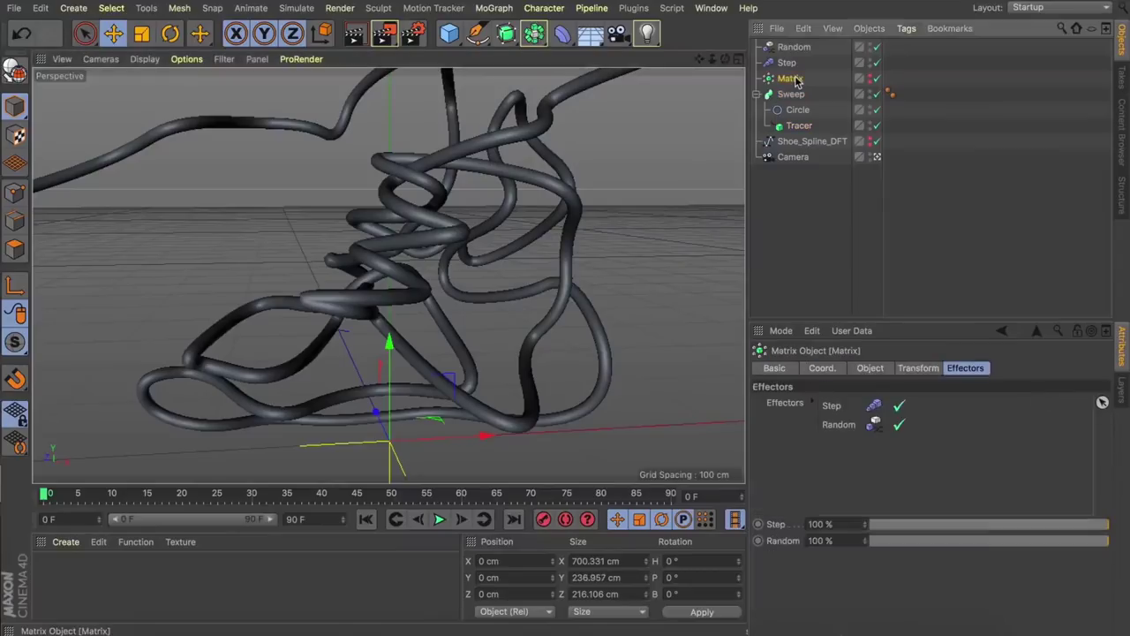
left_click(870, 368)
left_click_drag(1023, 497, 1033, 484)
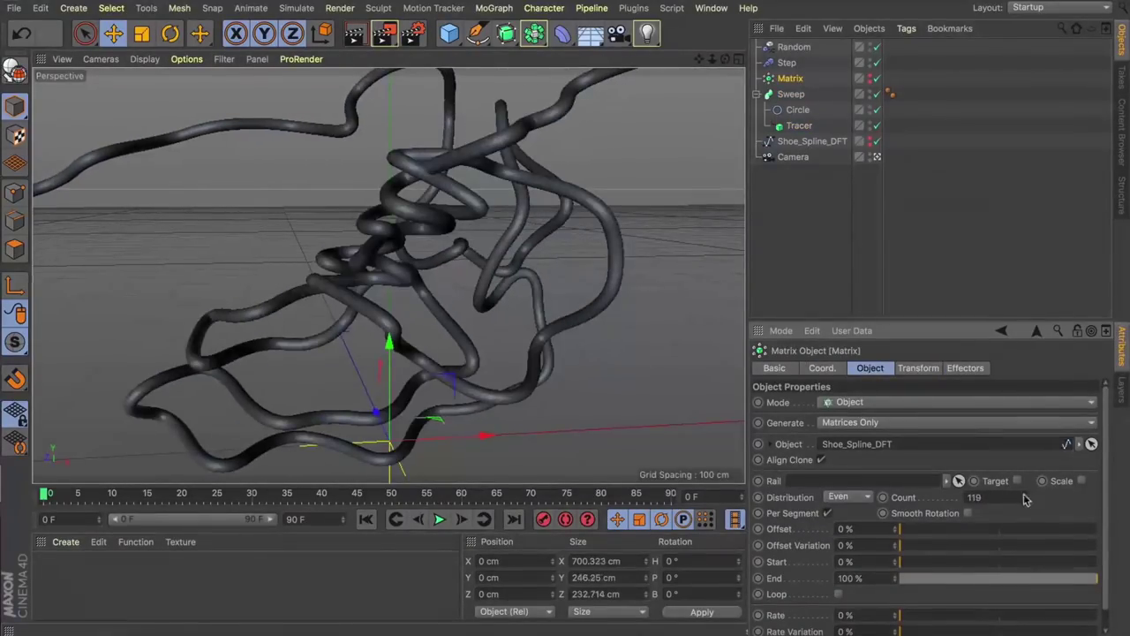
left_click_drag(725, 59, 547, 59)
Step: Set the Random effector's P.Y to 70 cm
left_click_drag(687, 67, 727, 60)
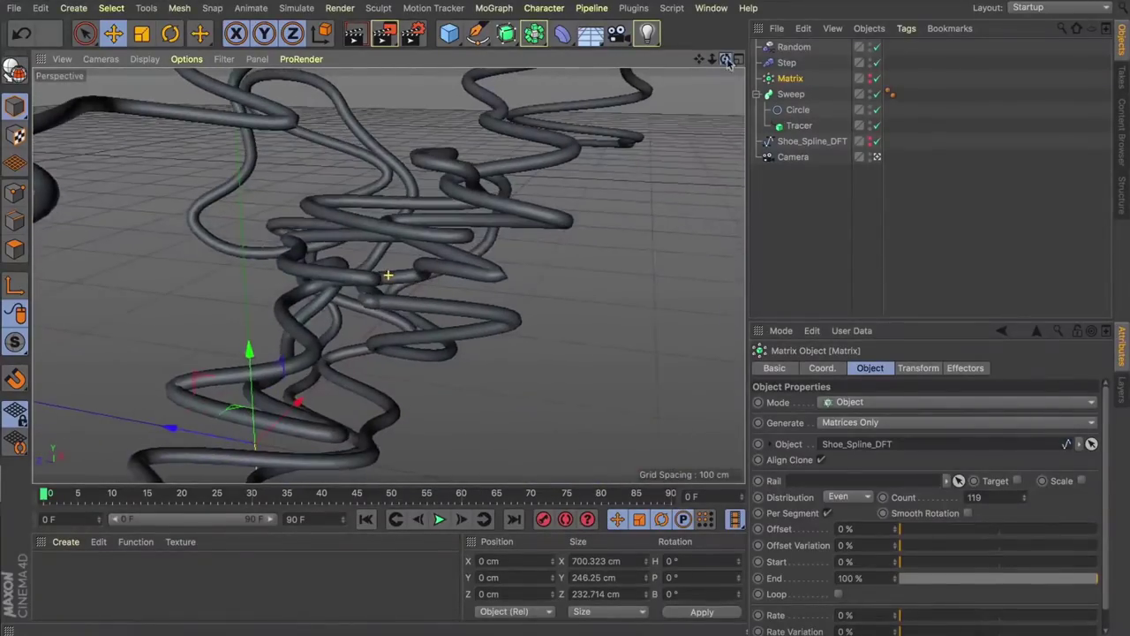
left_click(797, 48)
left_click(922, 368)
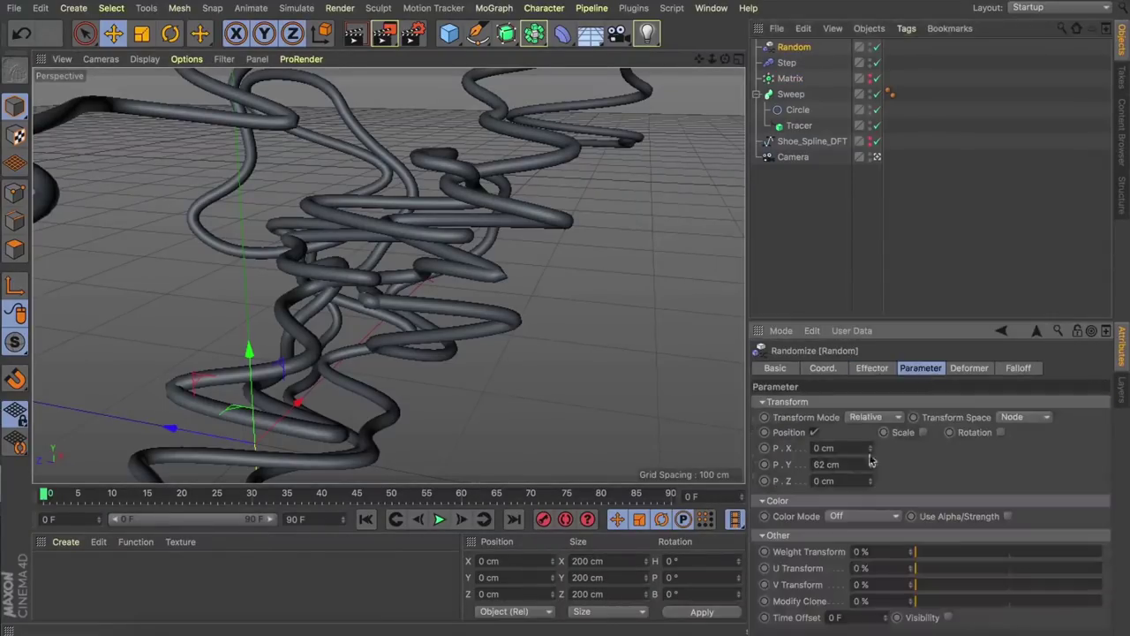
left_click_drag(873, 469, 872, 478)
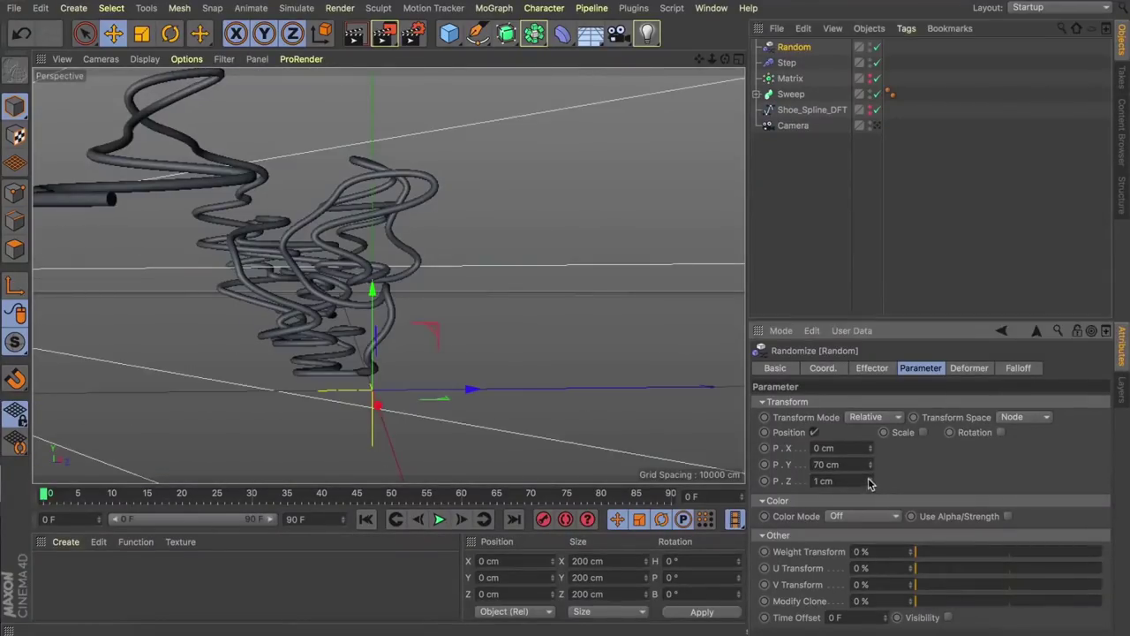
Step: Try 25 cm for the Random effector's P.Z, and reduce it to -5 cm while looking through the Camera
left_click_drag(869, 483, 870, 464)
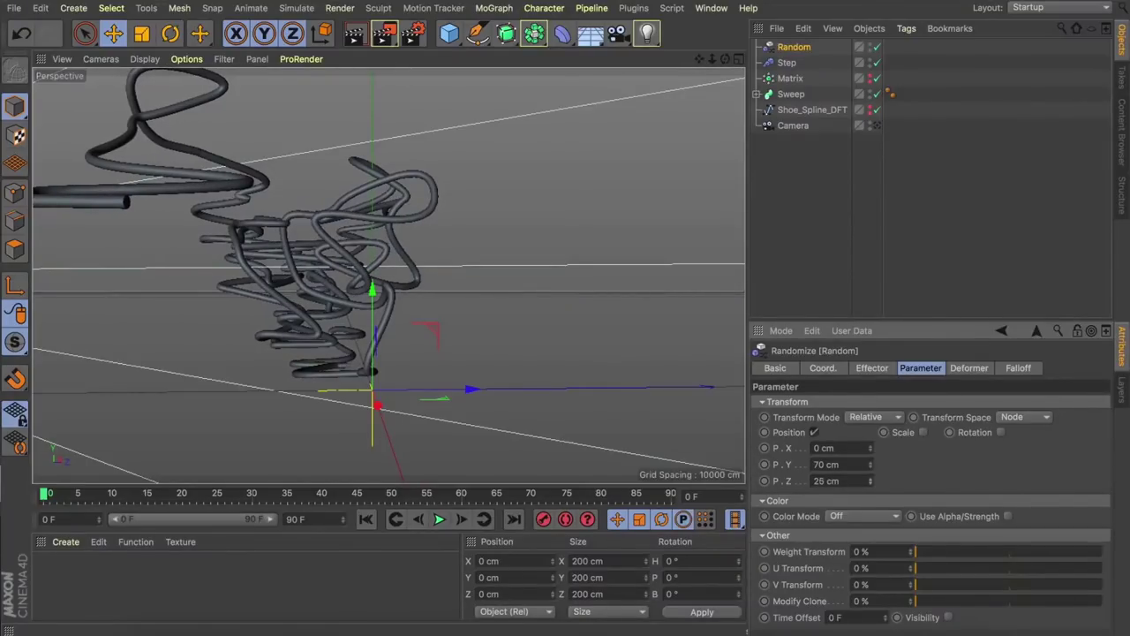
left_click(877, 126)
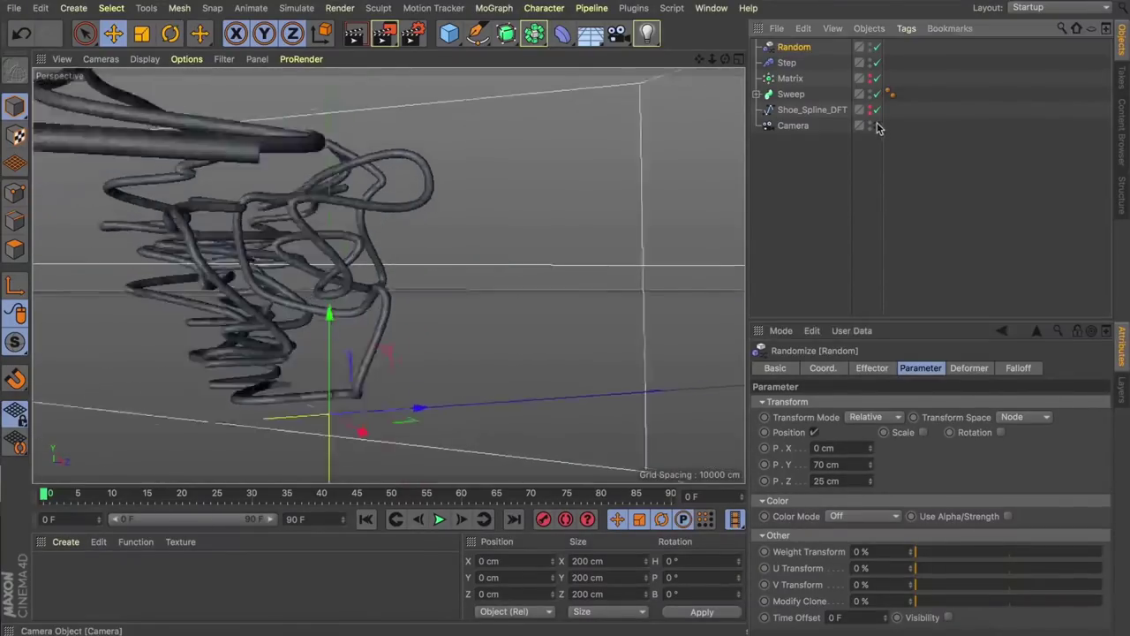
left_click_drag(871, 486, 871, 503)
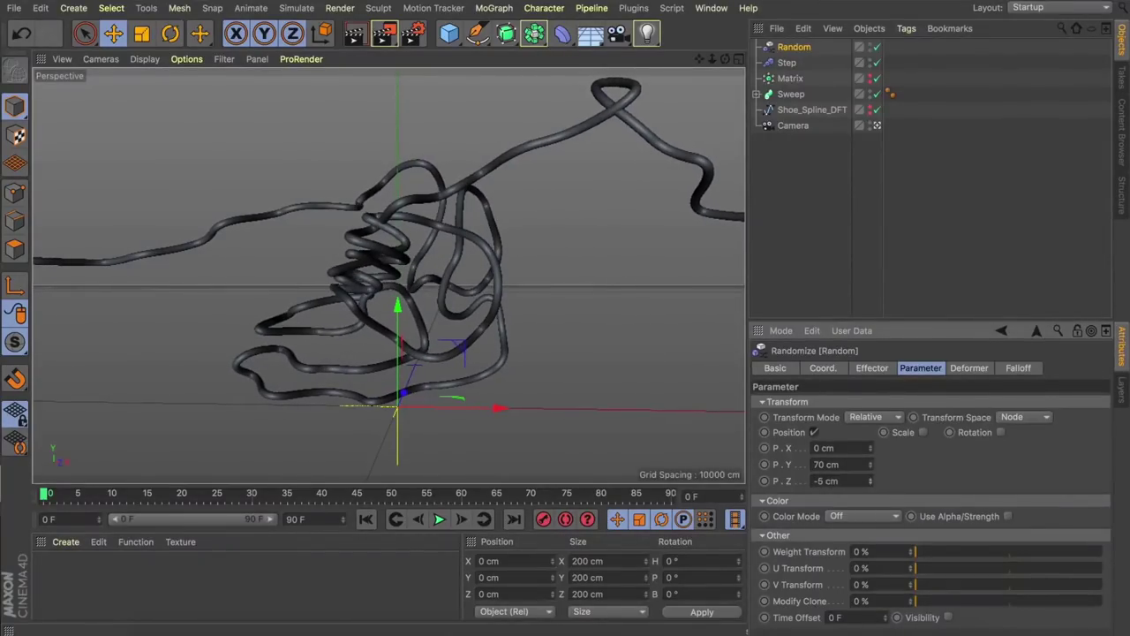
Step: Try -2 cm for the Random effector's P.X, set P.Z to -2 cm, and return P.X to 0 cm
left_click_drag(872, 449, 871, 450)
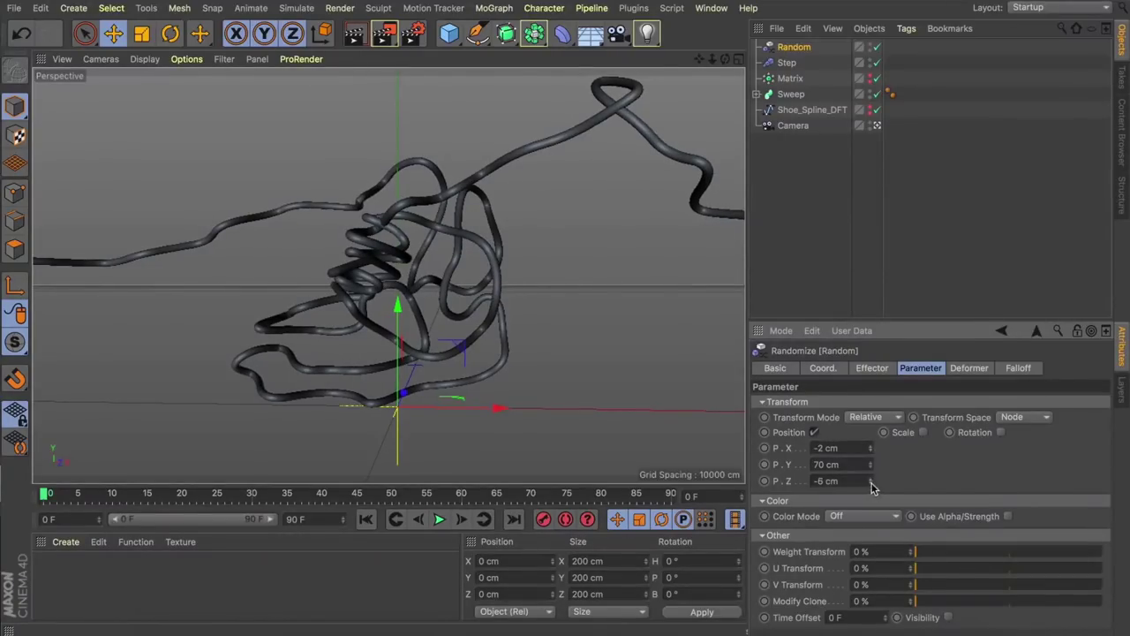
left_click_drag(872, 481, 872, 477)
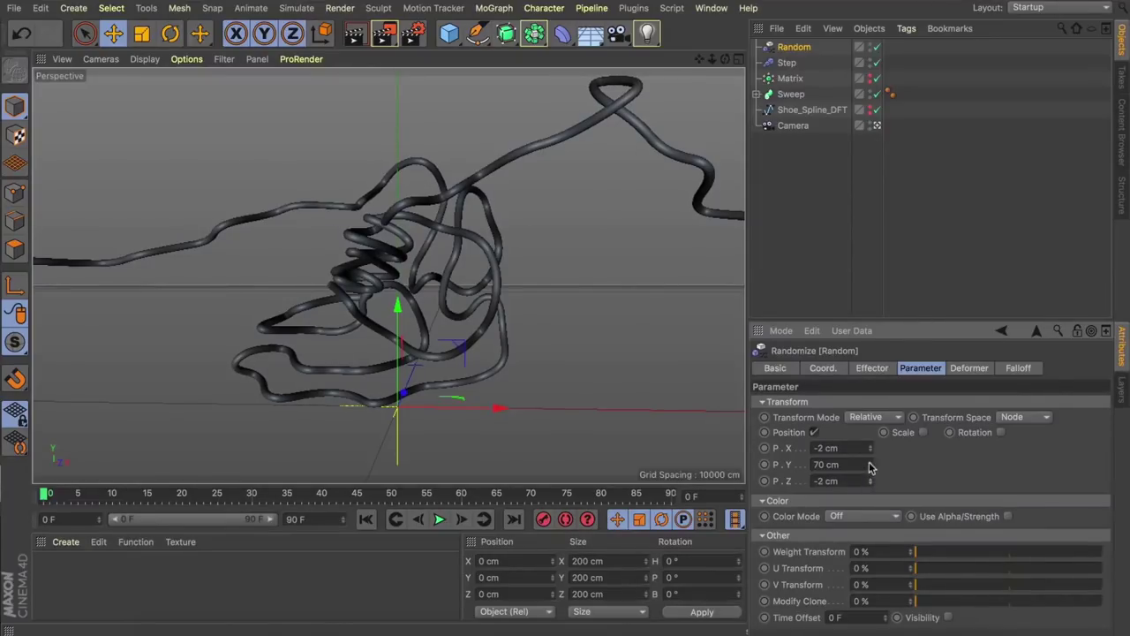
left_click_drag(871, 456, 870, 447)
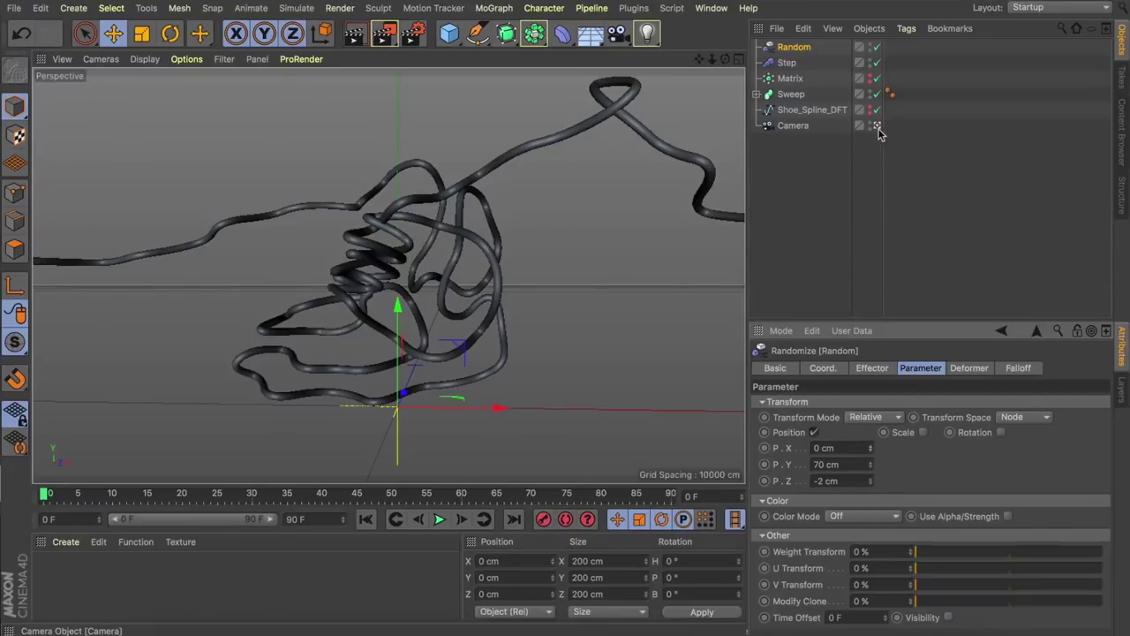
Step: Leave the Camera view and set the Random effector's falloff shape to Sphere
left_click(878, 126)
left_click_drag(688, 113, 910, 106, "alt")
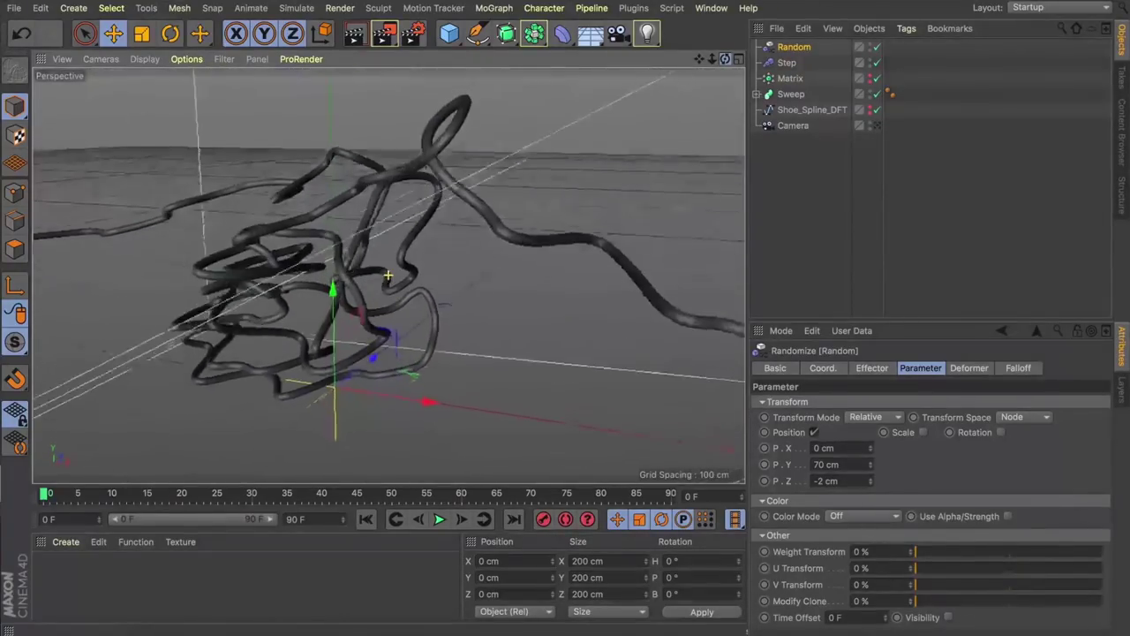
left_click_drag(725, 60, 724, 71)
left_click(1021, 369)
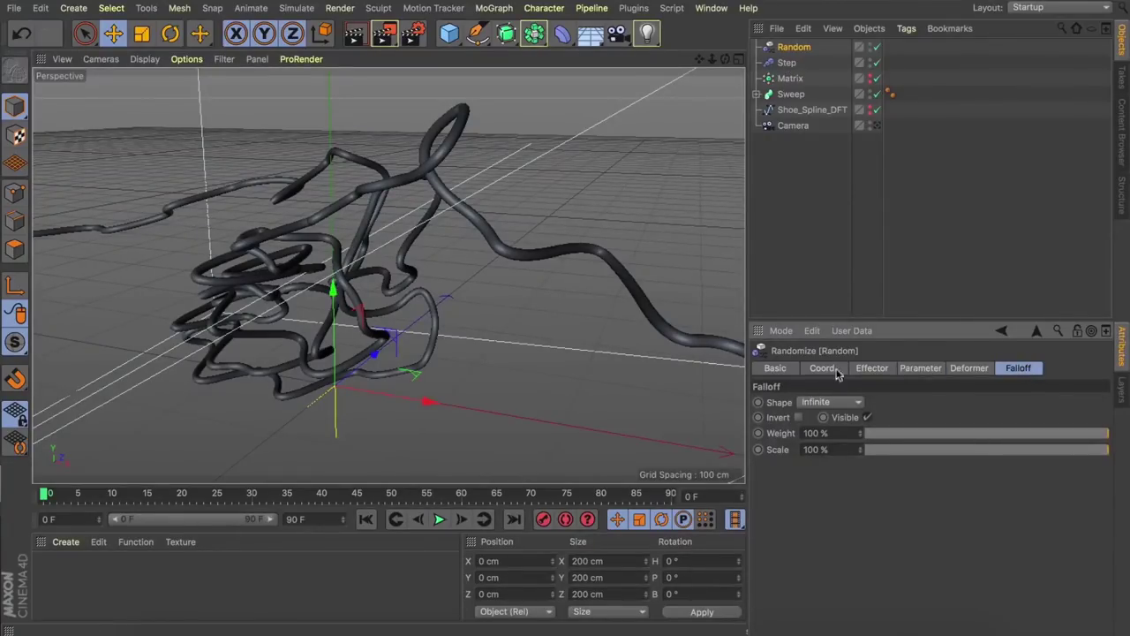
left_click(820, 403)
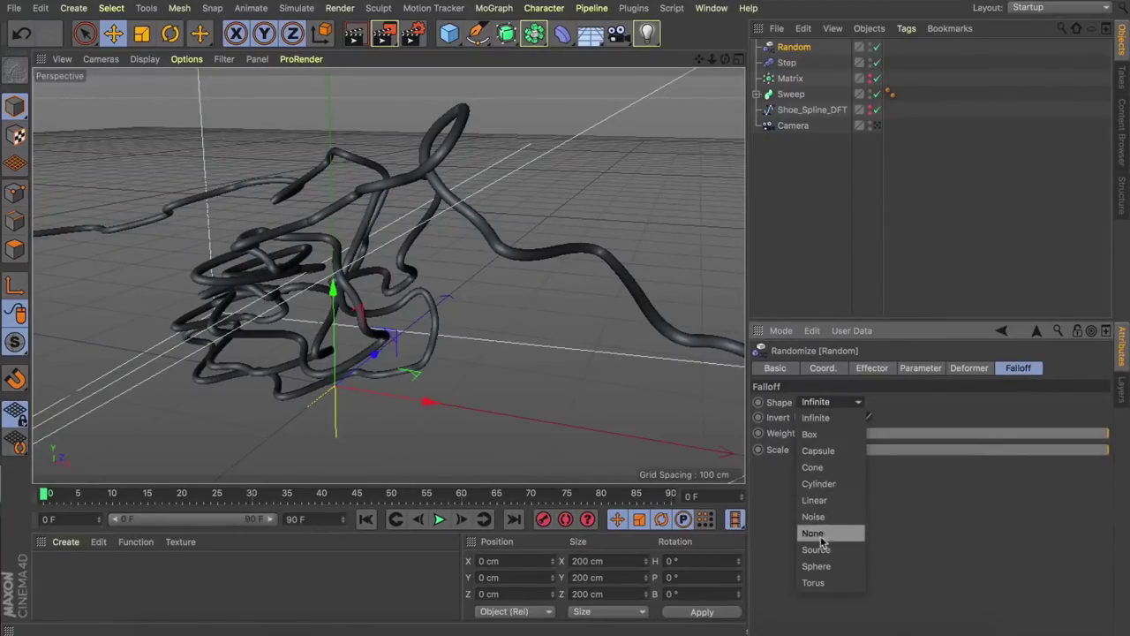
left_click(827, 567)
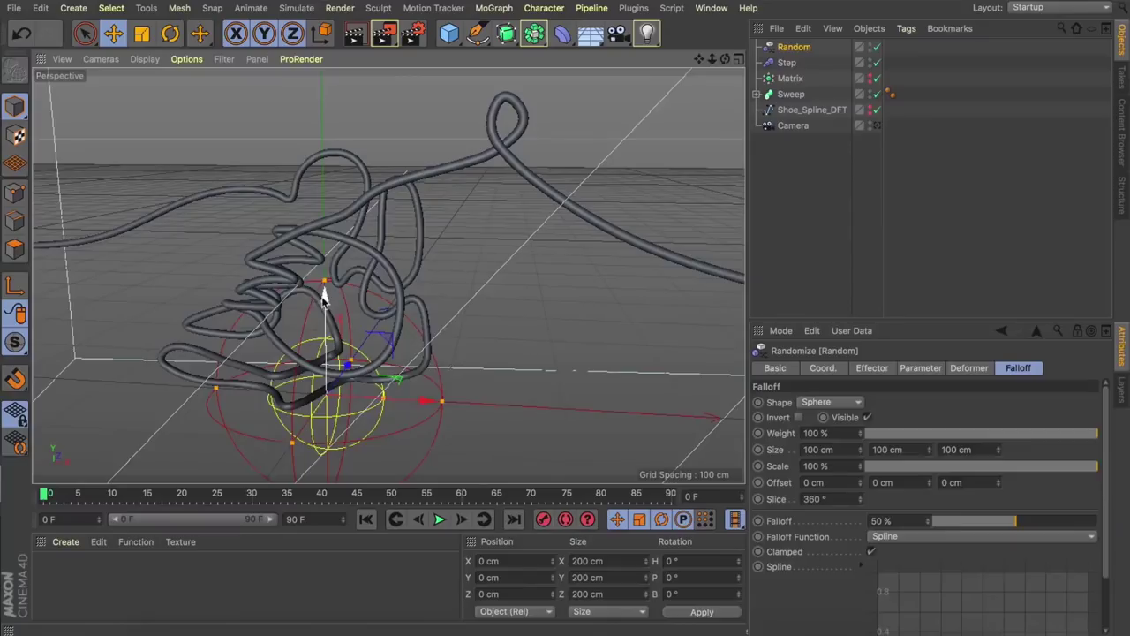
Step: Raise the Random effector to about Y 102 cm and scale its spherical falloff to a size of about 144 cm around the shoe
left_click_drag(326, 291, 329, 183)
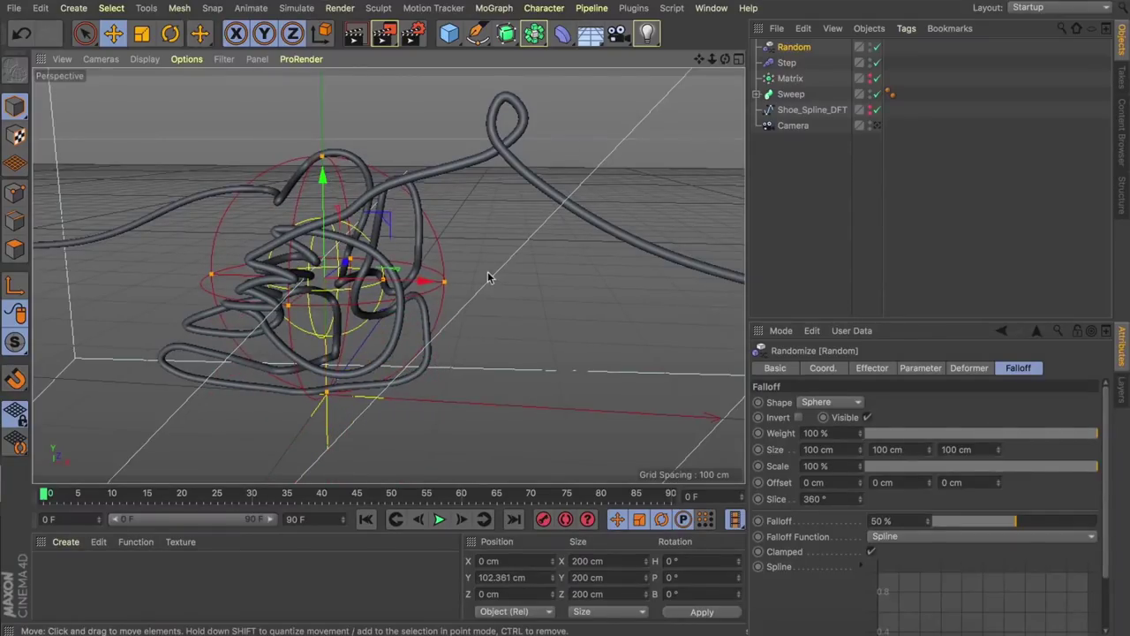
key("t")
left_click_drag(608, 276, 658, 276)
left_click_drag(568, 306, 563, 306)
left_click_drag(725, 59, 618, 71)
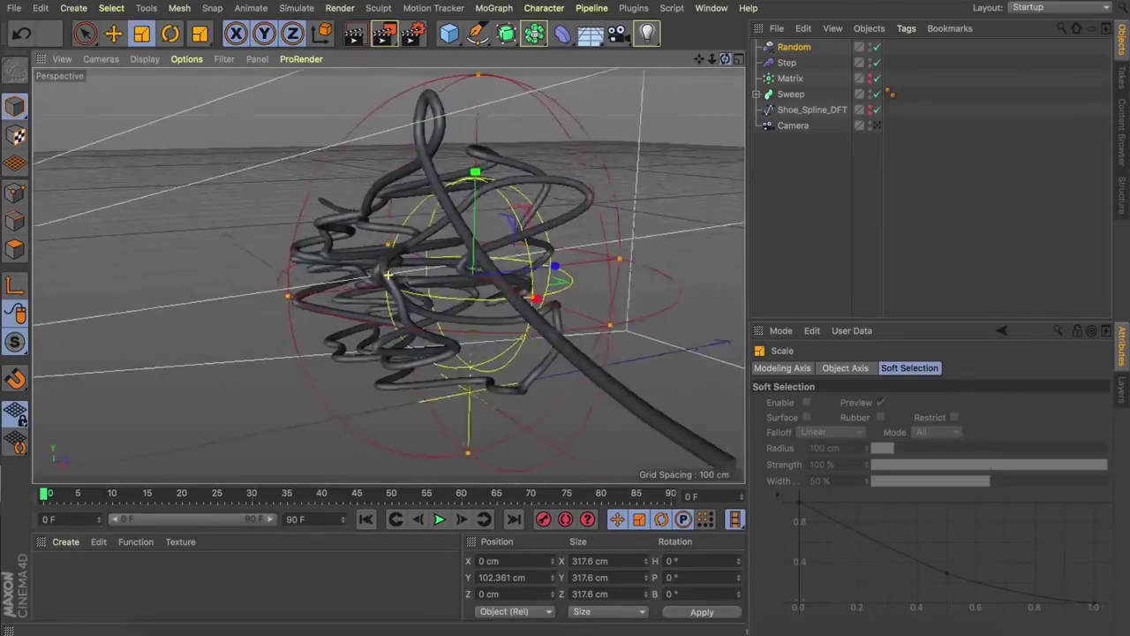
left_click_drag(389, 276, 495, 265, "alt")
left_click_drag(709, 217, 655, 231)
Step: Hide the Camera object so that it does not show in the viewport
left_click_drag(725, 59, 618, 53)
mouse_move(387, 276)
left_mouse_down("alt")
mouse_move(441, 272)
mouse_move(388, 276)
left_mouse_up("alt")
left_click_drag(726, 59, 698, 48)
left_click(871, 124, "alt")
left_click(871, 123, "alt")
Step: Rename the Random effector as Middle random
double_click(783, 49)
type("Mid")
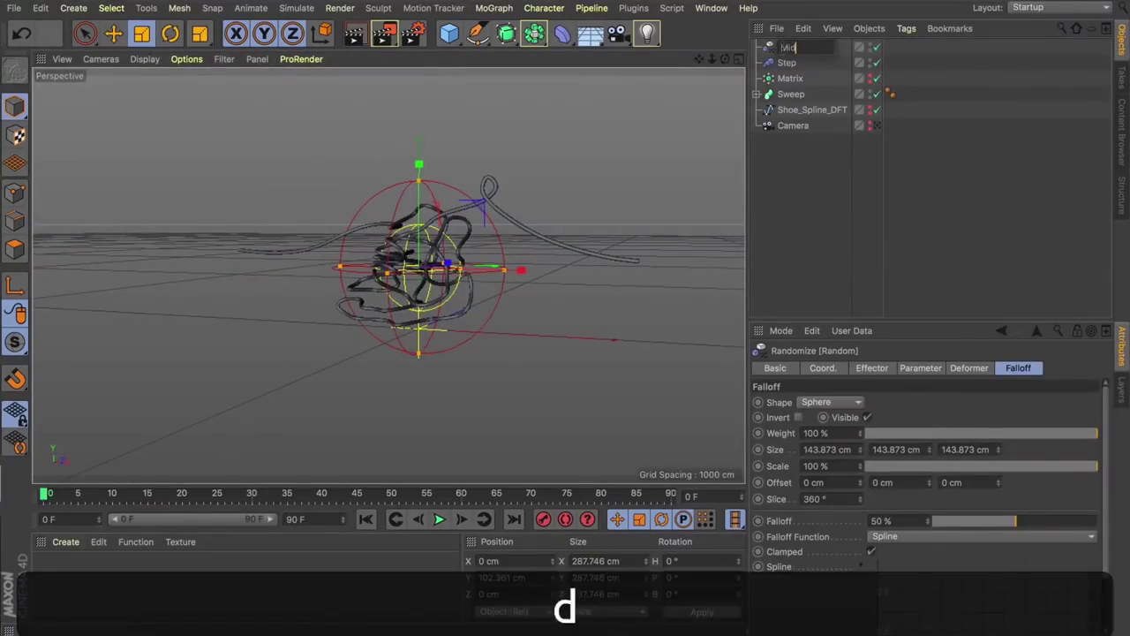
type("dle random")
key("Return")
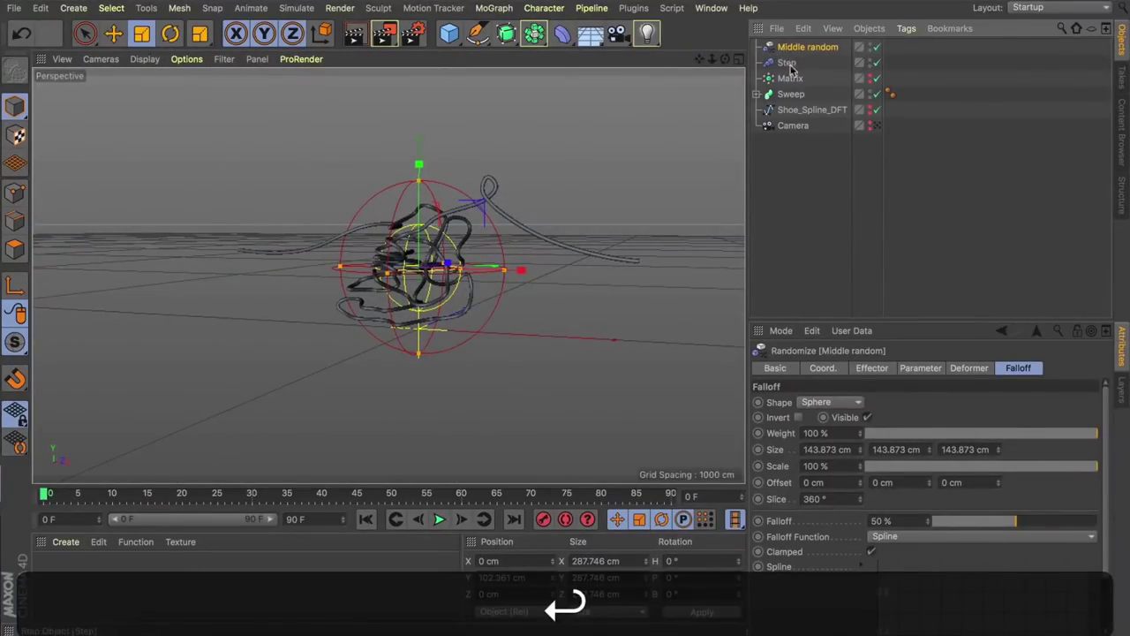
Step: Duplicate the Middle random effector and rename the copy as Right random
left_click_drag(725, 59, 726, 59)
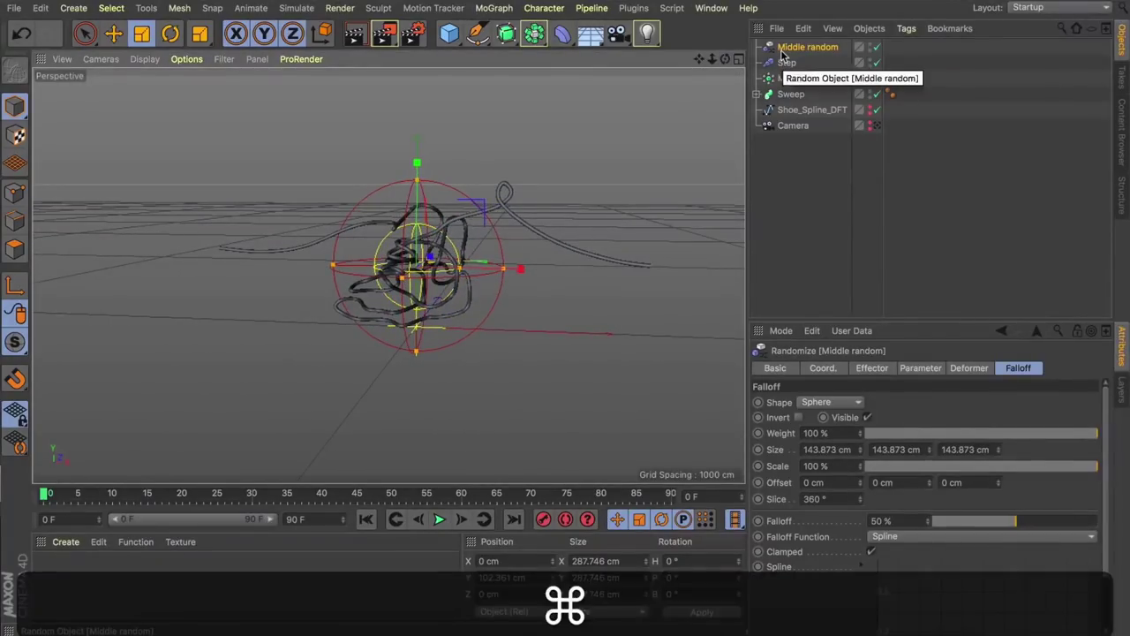
key("super+v")
double_click(804, 51)
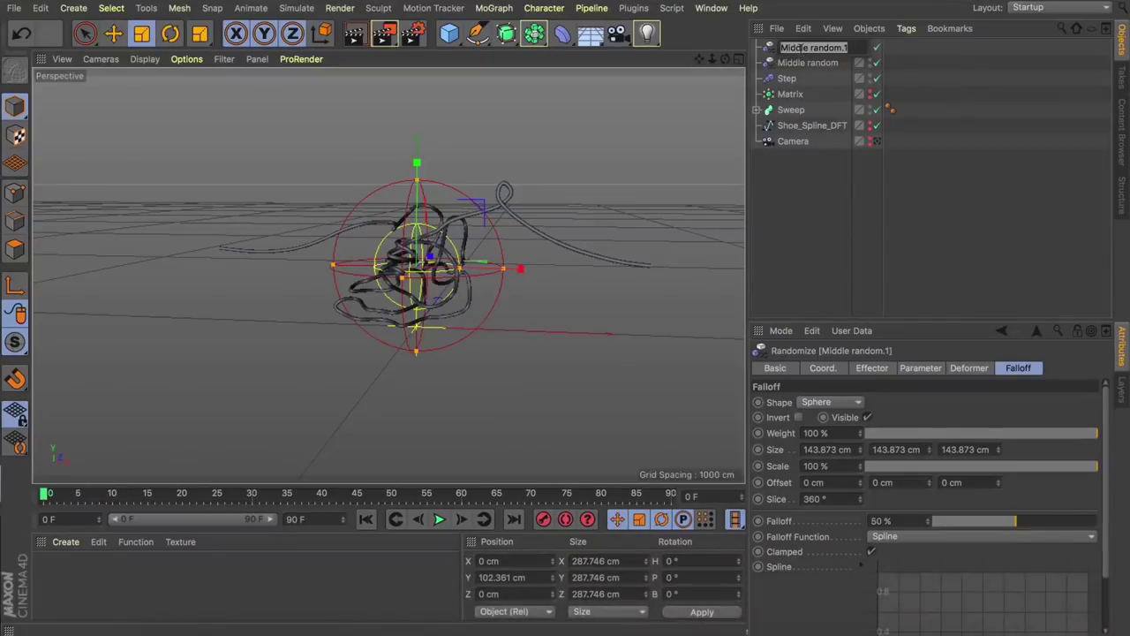
type("Righ")
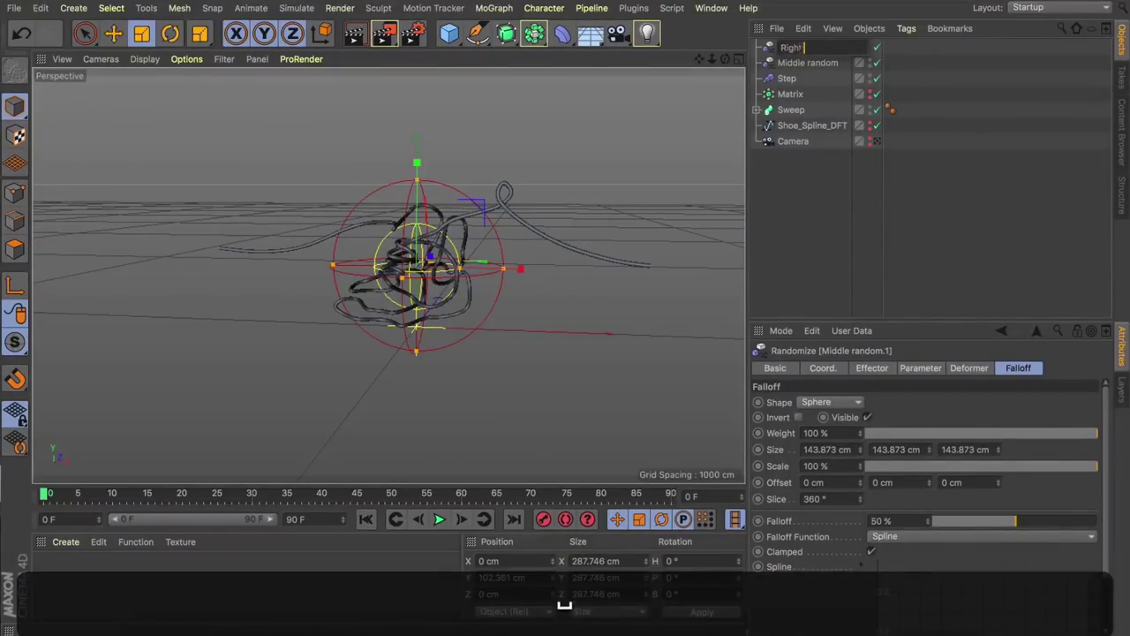
type("t random")
key("Return")
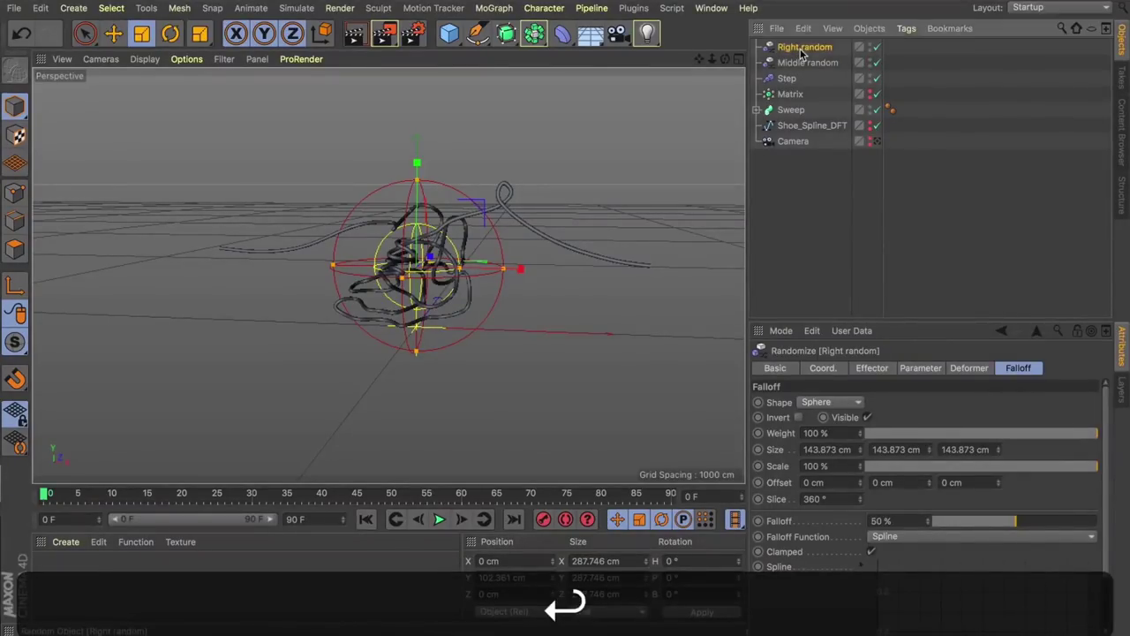
Step: Move the Right random effector over the rope's right end, to about X 245 cm and Y 164 cm
key("e")
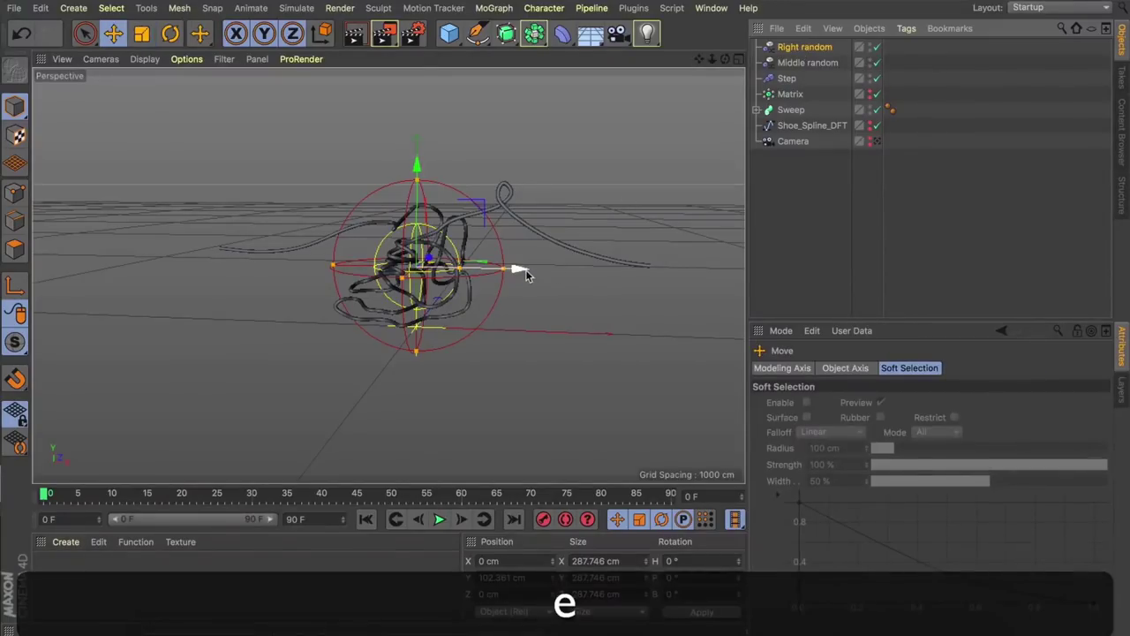
left_click_drag(524, 274, 680, 254)
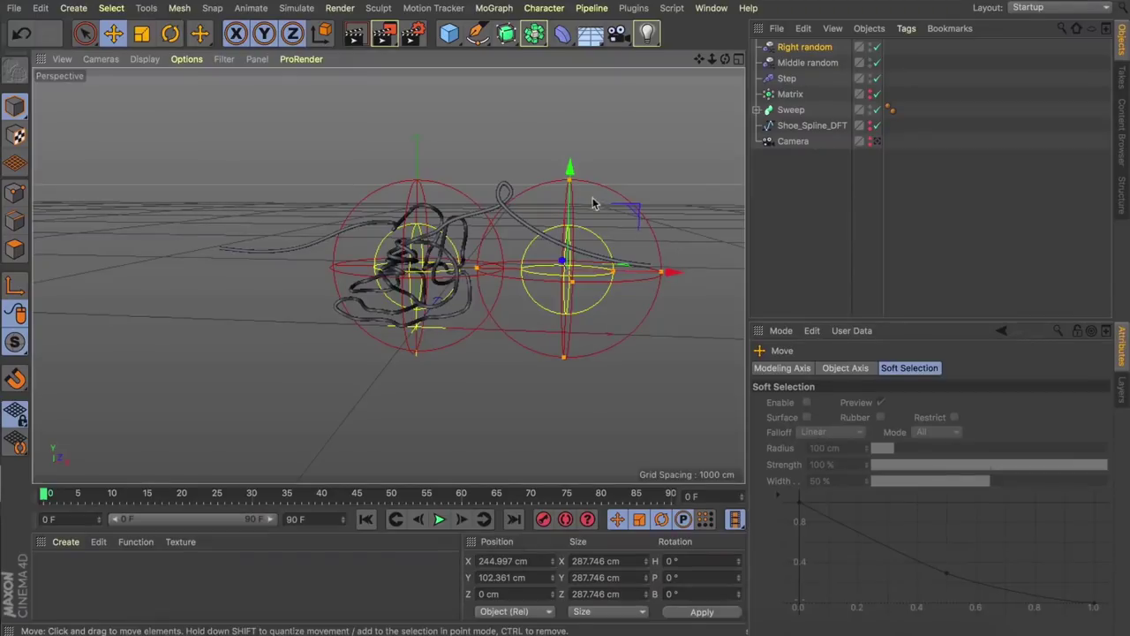
left_click_drag(570, 168, 568, 131)
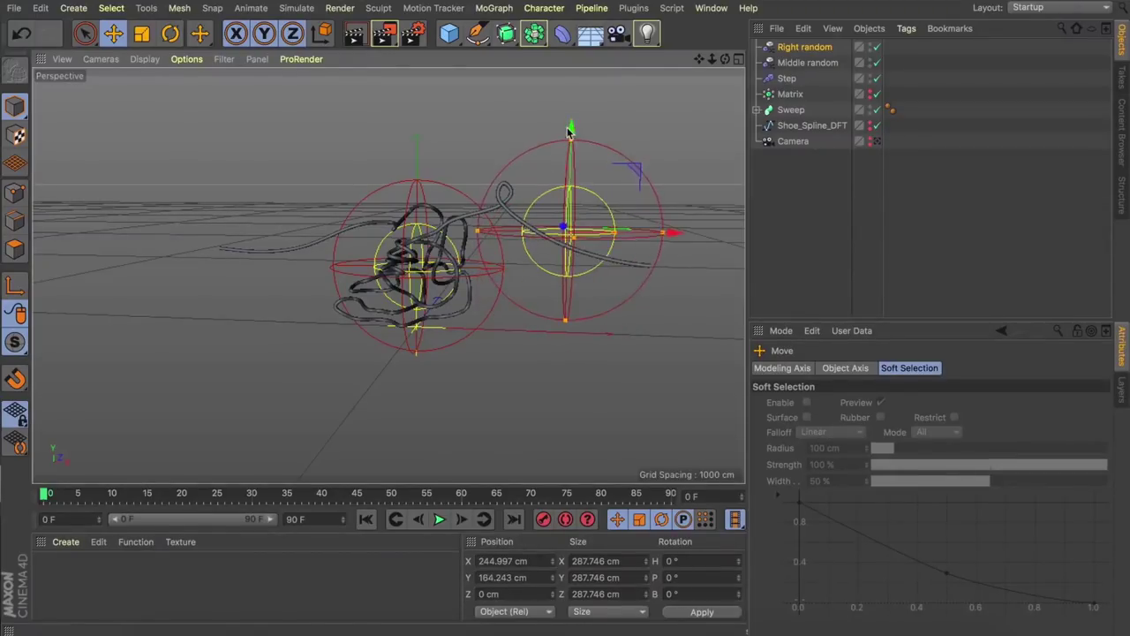
Step: Add Right random to the Matrix's effectors list below Middle random
left_click(790, 95)
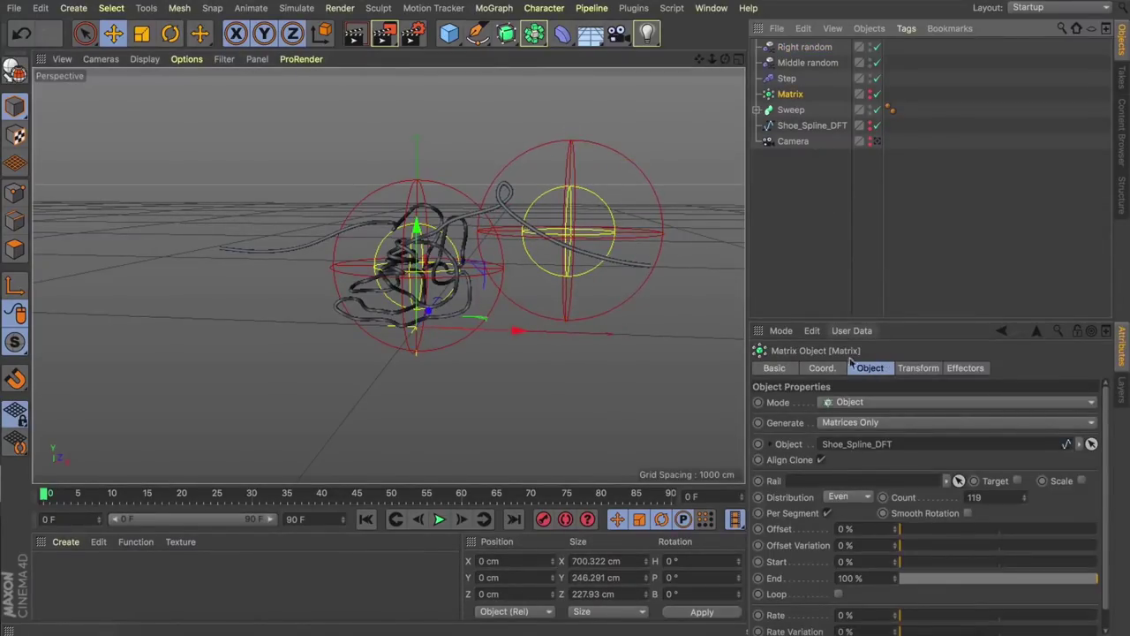
left_click(965, 369)
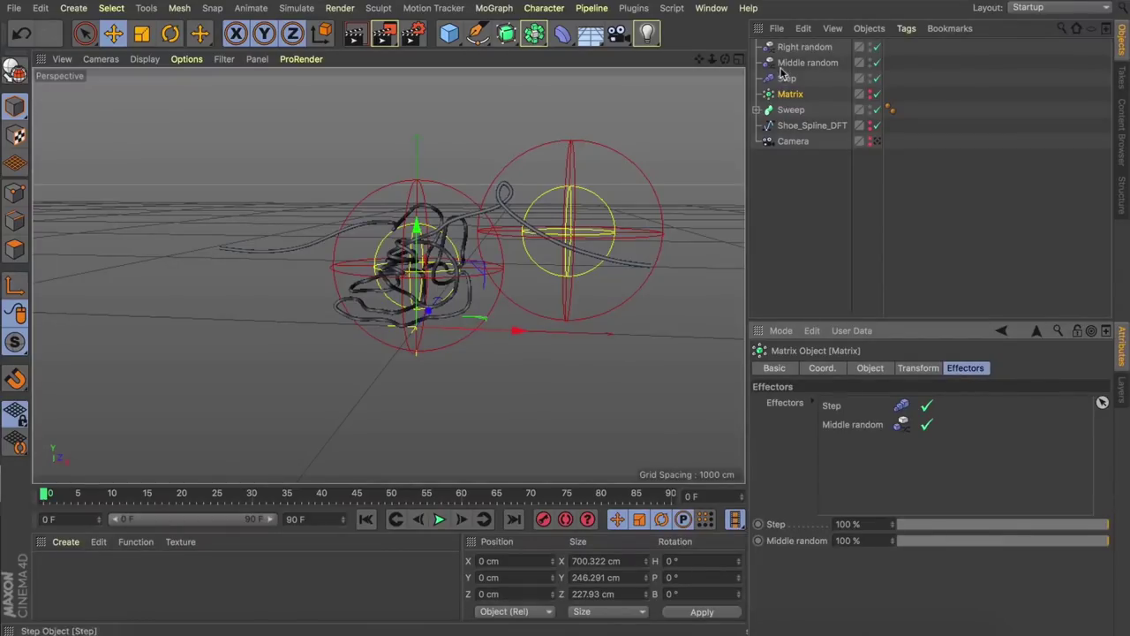
left_click_drag(789, 51, 793, 212)
left_click_drag(836, 439, 835, 437)
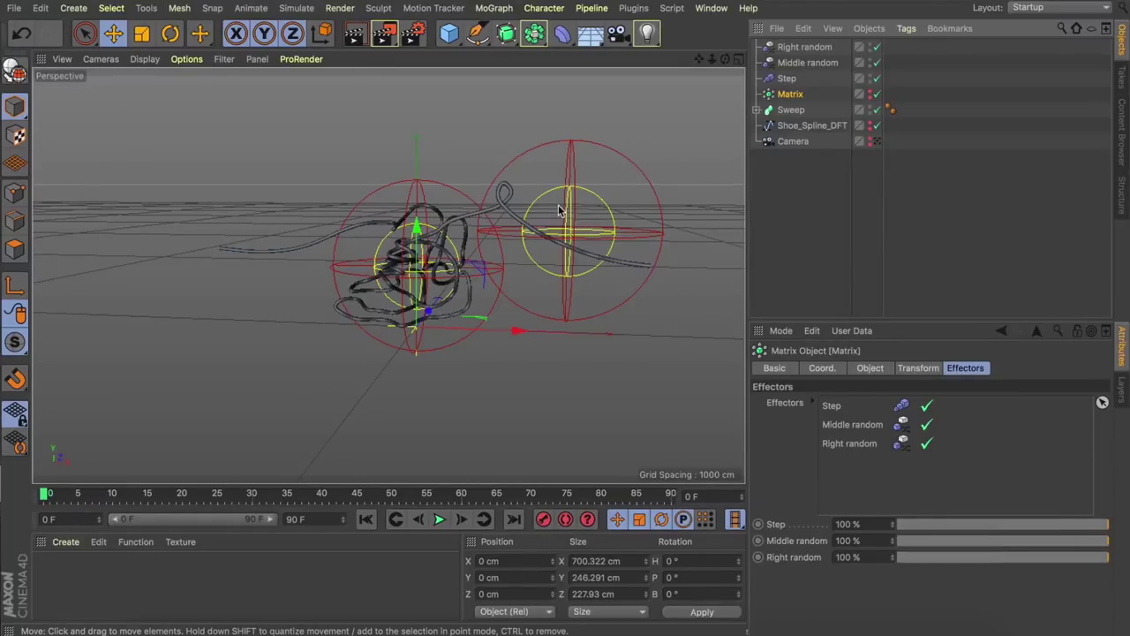
Step: Move the Right random effector in depth to about Z -137 cm so its falloff covers the rope's right end
scroll(558, 204, "up", 2)
left_click_drag(725, 58, 672, 71)
left_click(805, 47)
left_click_drag(630, 354, 464, 390)
left_click_drag(725, 59, 751, 41)
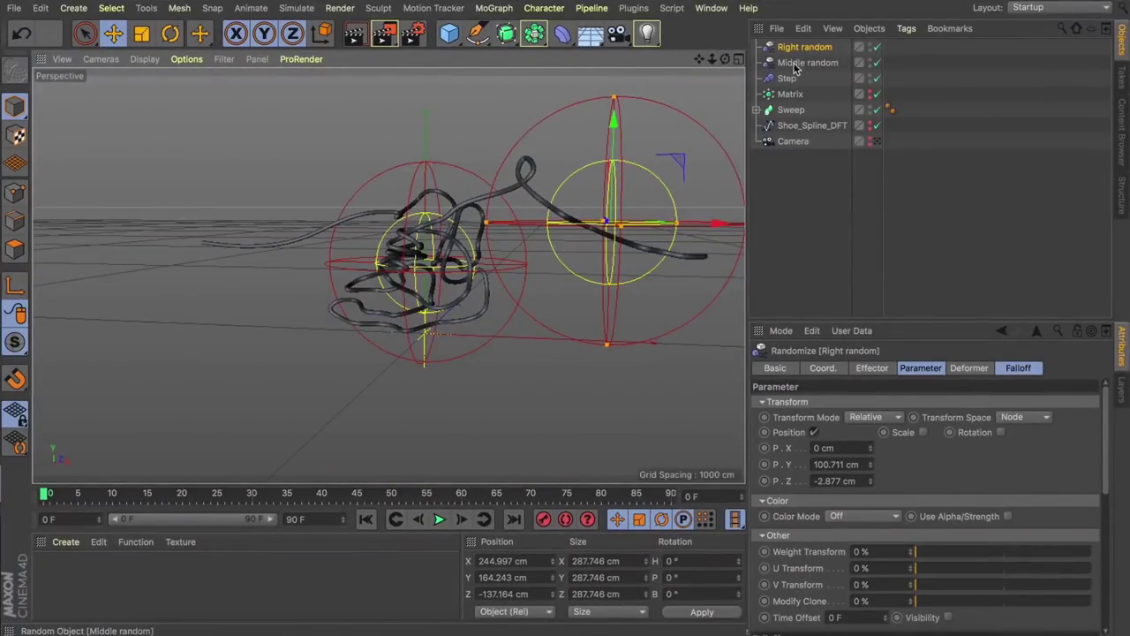
Step: Set the Right random effector's P.X to 61 cm, P.Y to about 86.7 cm and P.Z to about 19.1 cm
left_click_drag(869, 448, 911, 445)
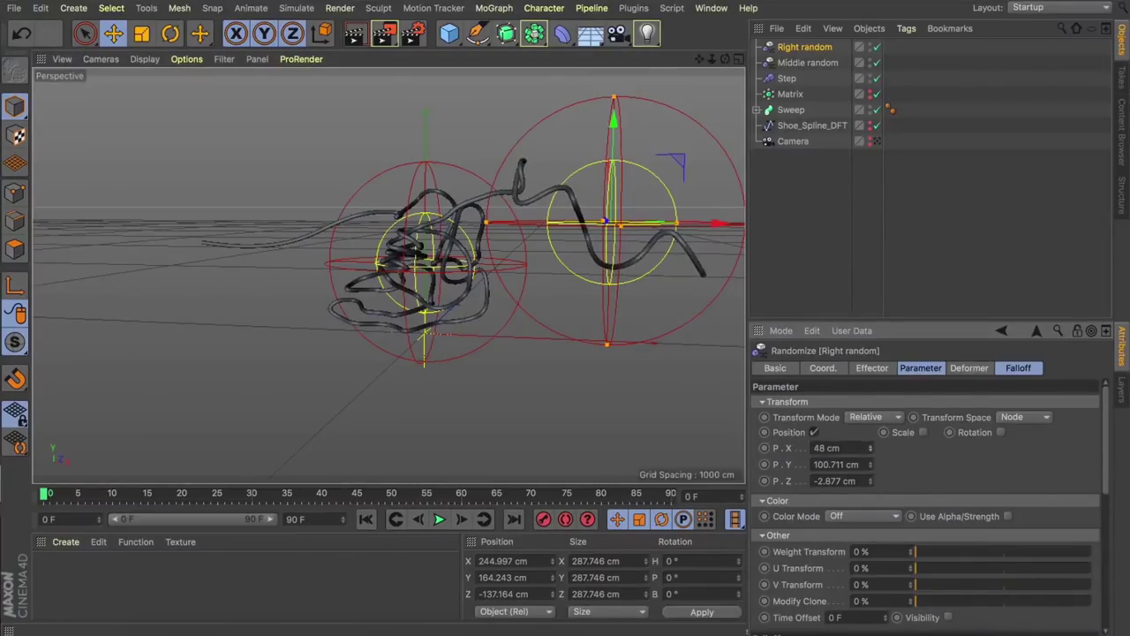
mouse_move(871, 482)
left_mouse_down()
mouse_move(832, 483)
mouse_move(910, 478)
left_mouse_up()
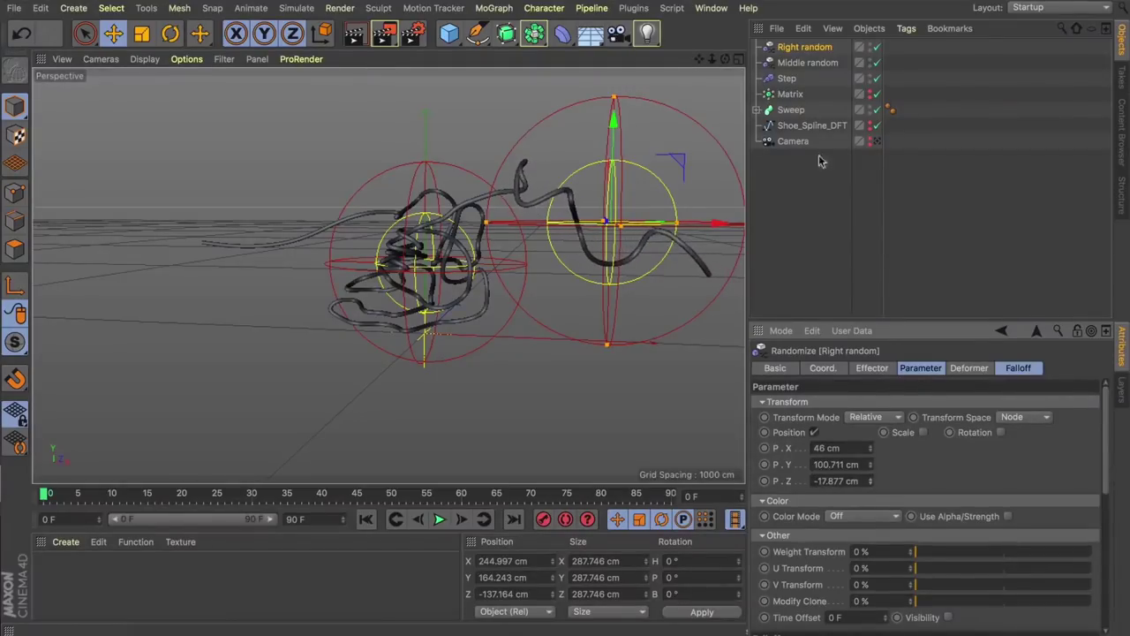
left_click_drag(727, 58, 387, 274)
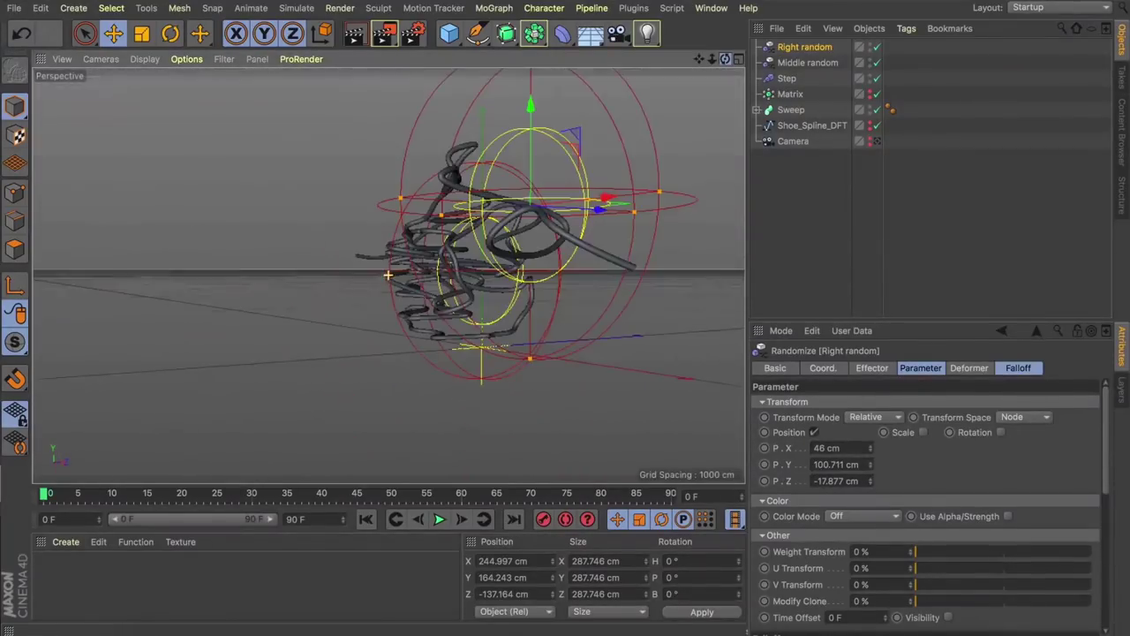
mouse_move(871, 467)
left_mouse_down()
mouse_move(870, 438)
mouse_move(871, 480)
mouse_move(871, 459)
left_mouse_up()
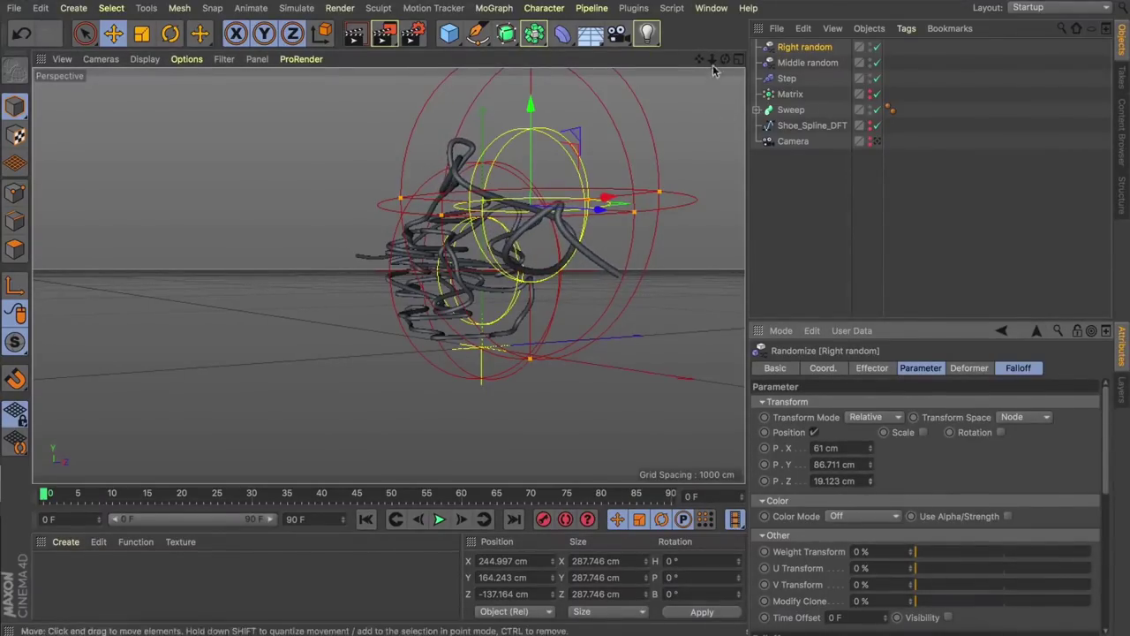
Step: Duplicate the Right random effector and rename the copy as Left random
left_click_drag(725, 58, 795, 93)
left_click_drag(388, 275, 388, 274)
mouse_move(796, 51)
left_mouse_down("super")
mouse_move(792, 36)
mouse_move(793, 46)
left_mouse_up("super")
key("Return")
type("Left ran")
key("Return")
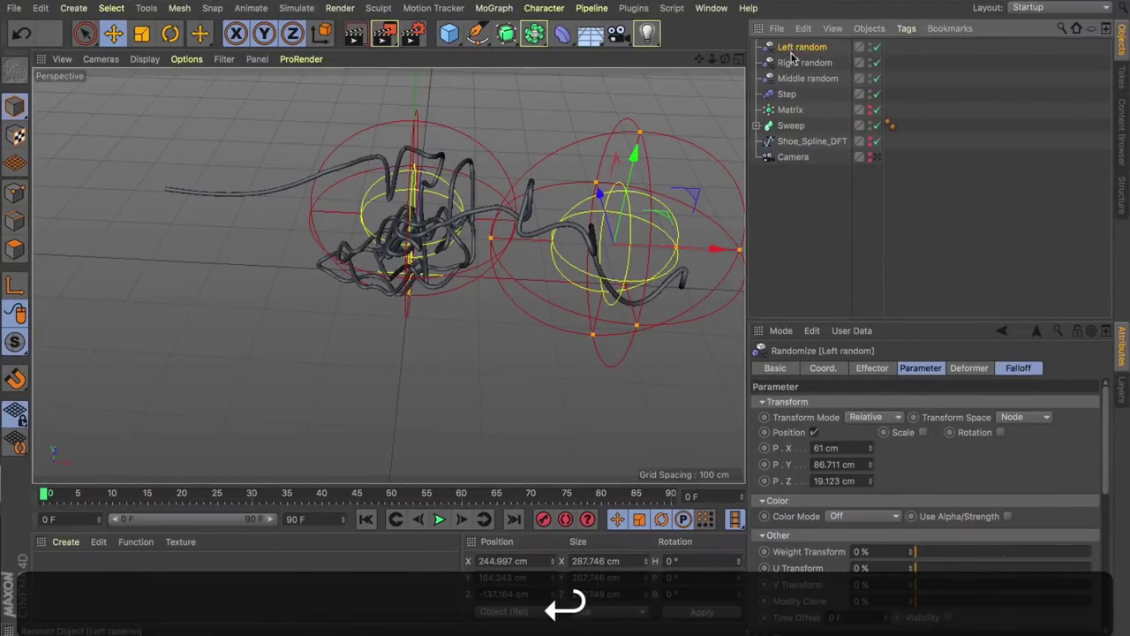
Step: Add Left random to the Matrix's effectors and move it over the rope's left end, to about X -181 cm and Z 72 cm
left_click(790, 111)
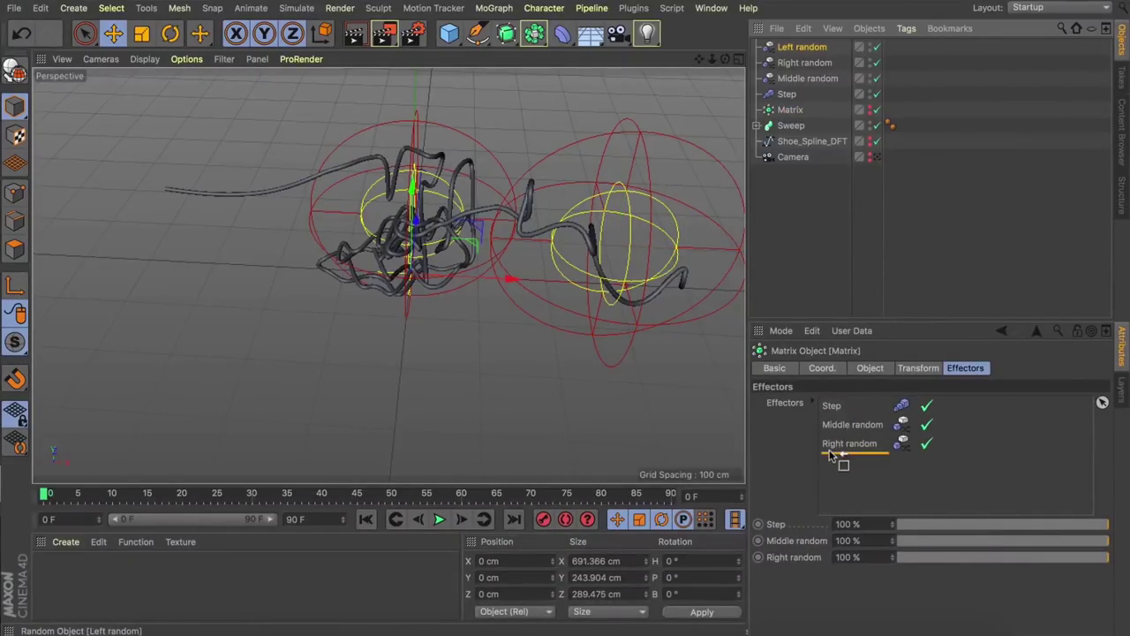
left_click_drag(830, 455, 830, 455)
left_click(795, 47)
left_click_drag(716, 250, 358, 234)
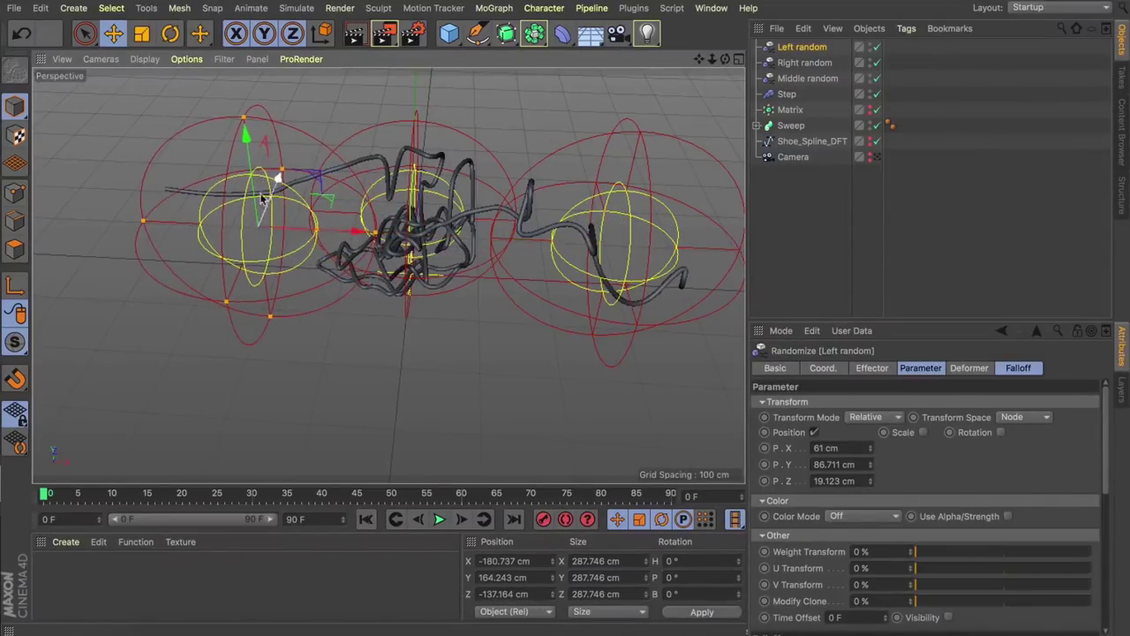
left_click_drag(270, 199, 297, 124)
left_click_drag(725, 58, 725, 59)
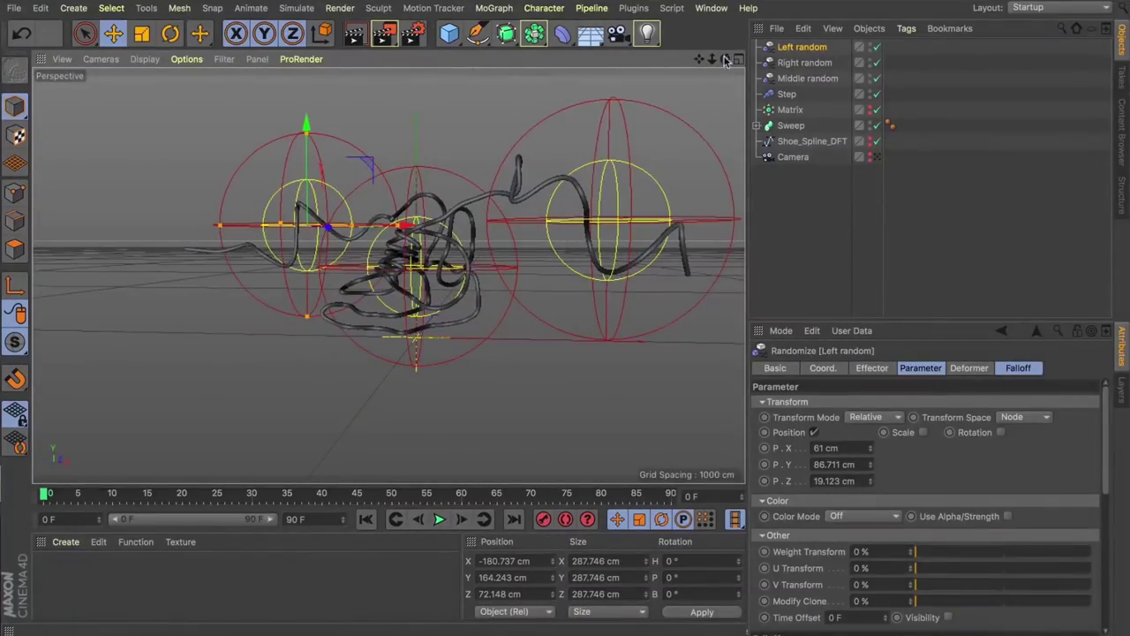
Step: Look through the Camera, clear the selection and reframe the shoe rope
left_click(877, 157)
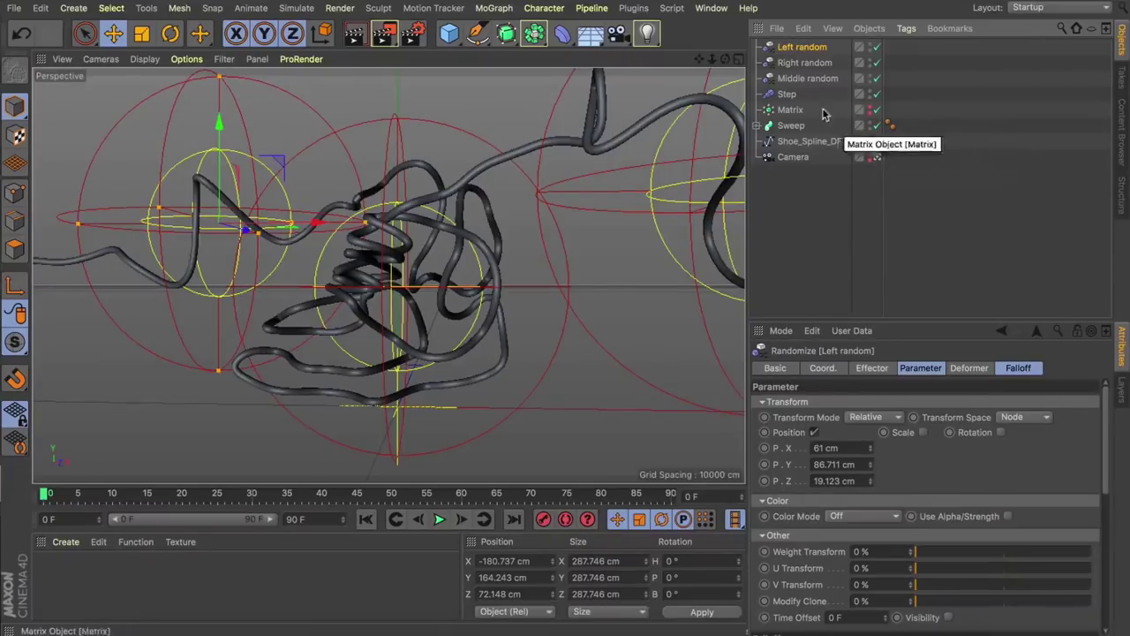
left_click_drag(725, 59, 725, 58)
left_click(835, 228)
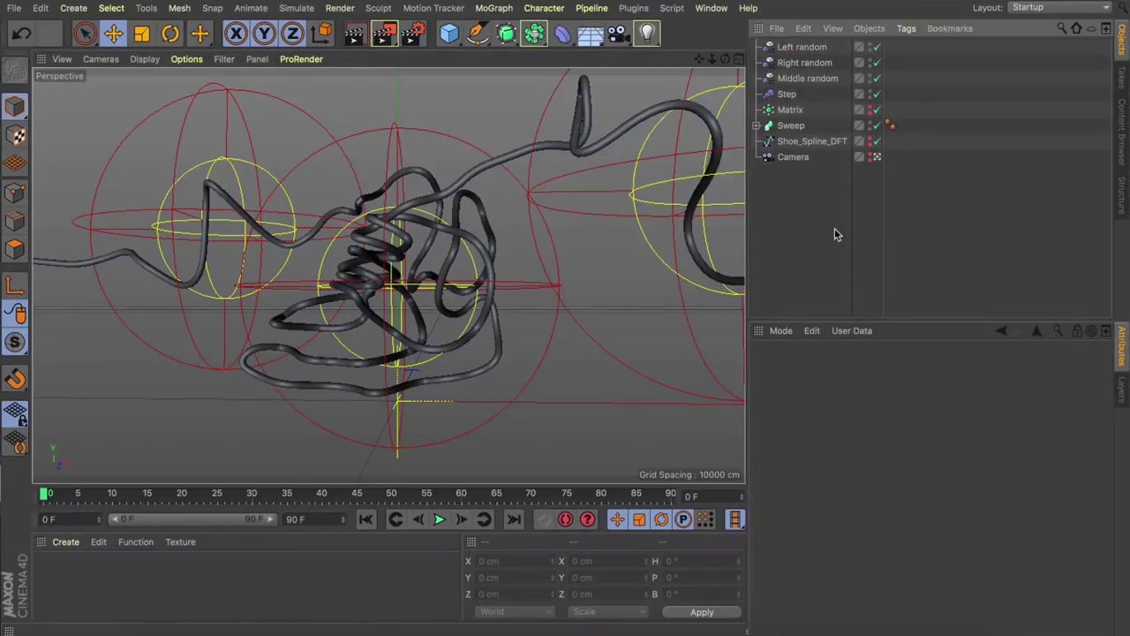
left_click_drag(699, 58, 727, 61)
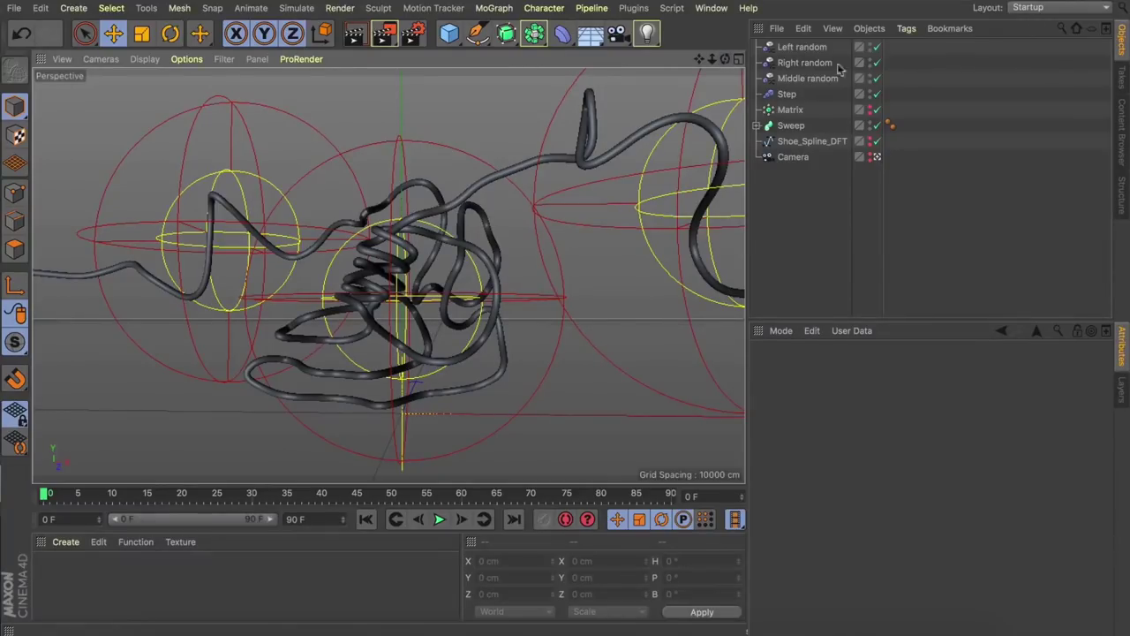
Step: Hide the falloff displays of the Left random, Right random and Middle random effectors in the viewport
key("alt")
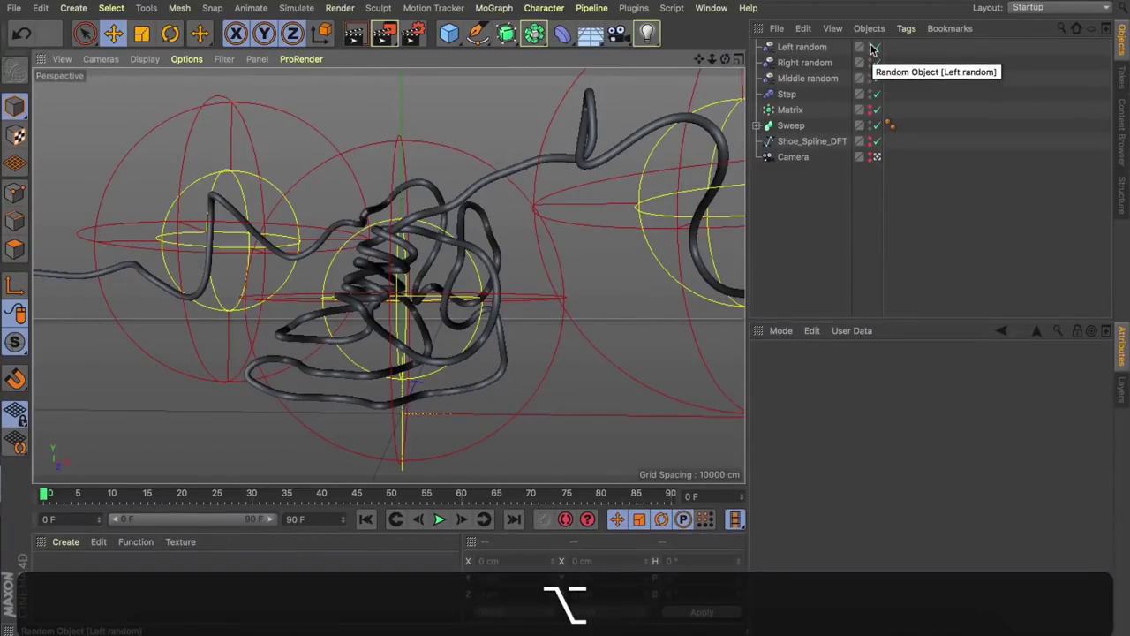
left_click(872, 47, "alt")
left_click(871, 65, "alt")
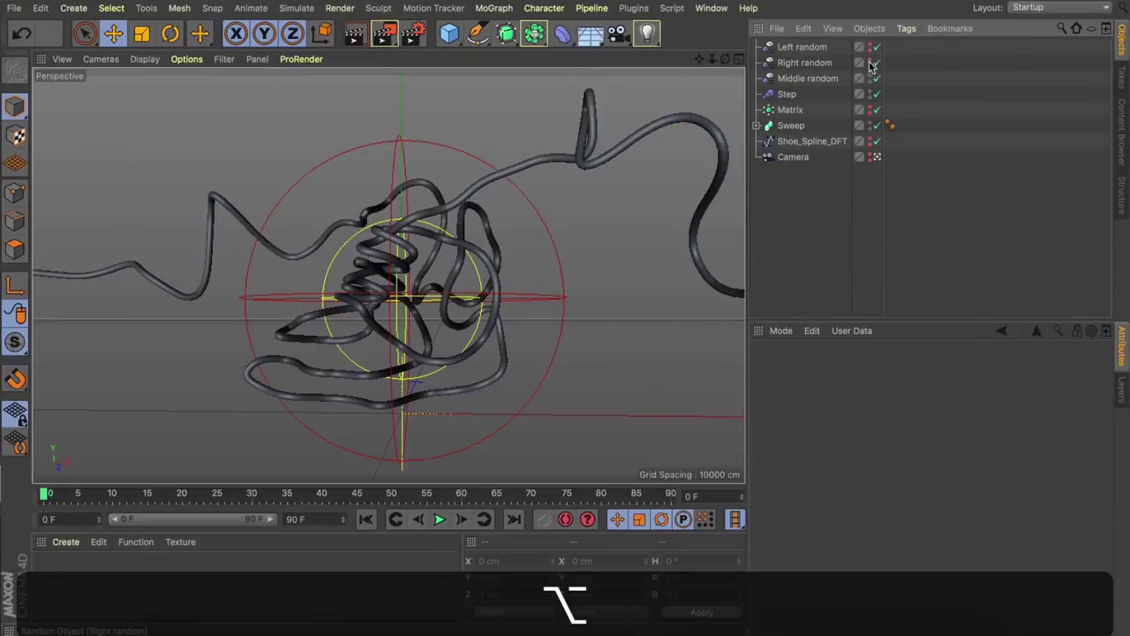
left_click(872, 79, "alt")
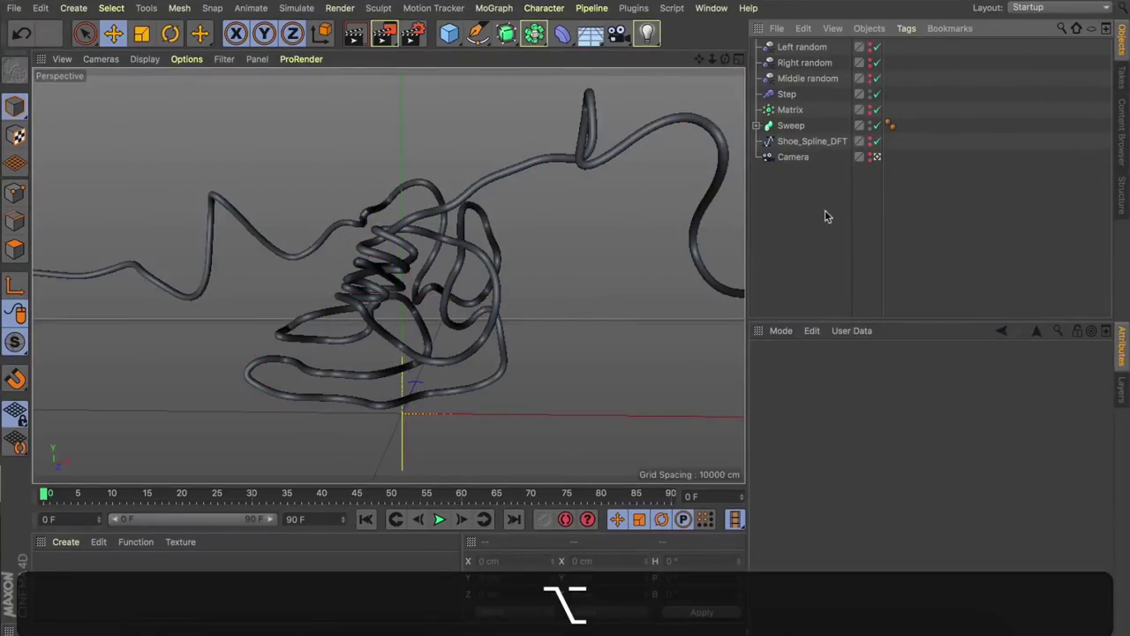
Step: Try offsetting the Matrix along the shoe spline to about -18 % and undo it
left_click(786, 111)
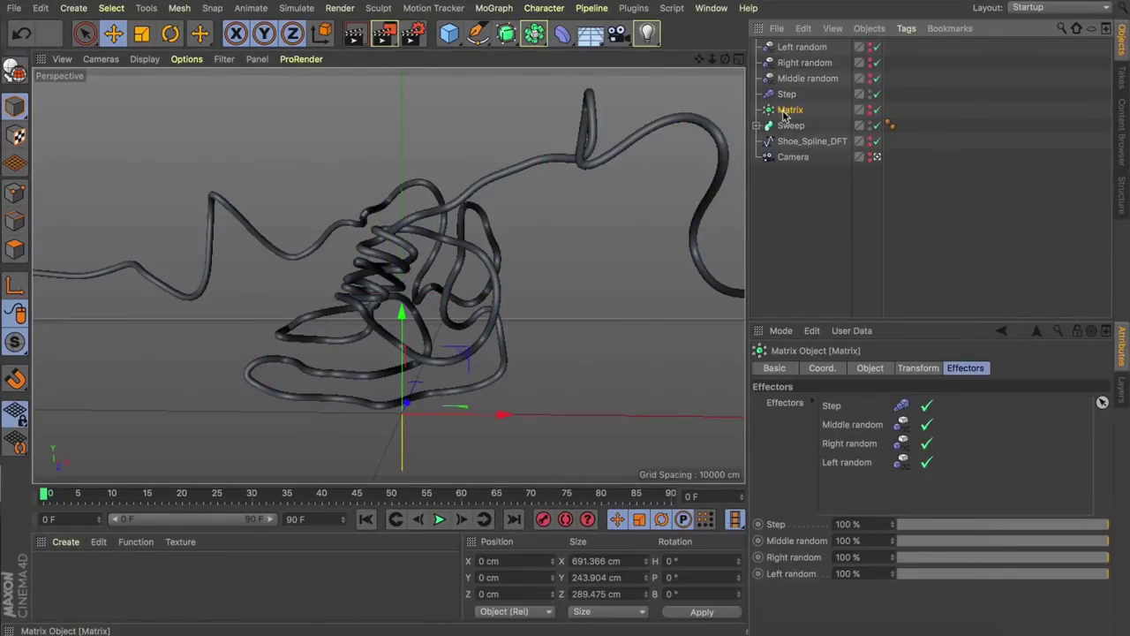
left_click(873, 370)
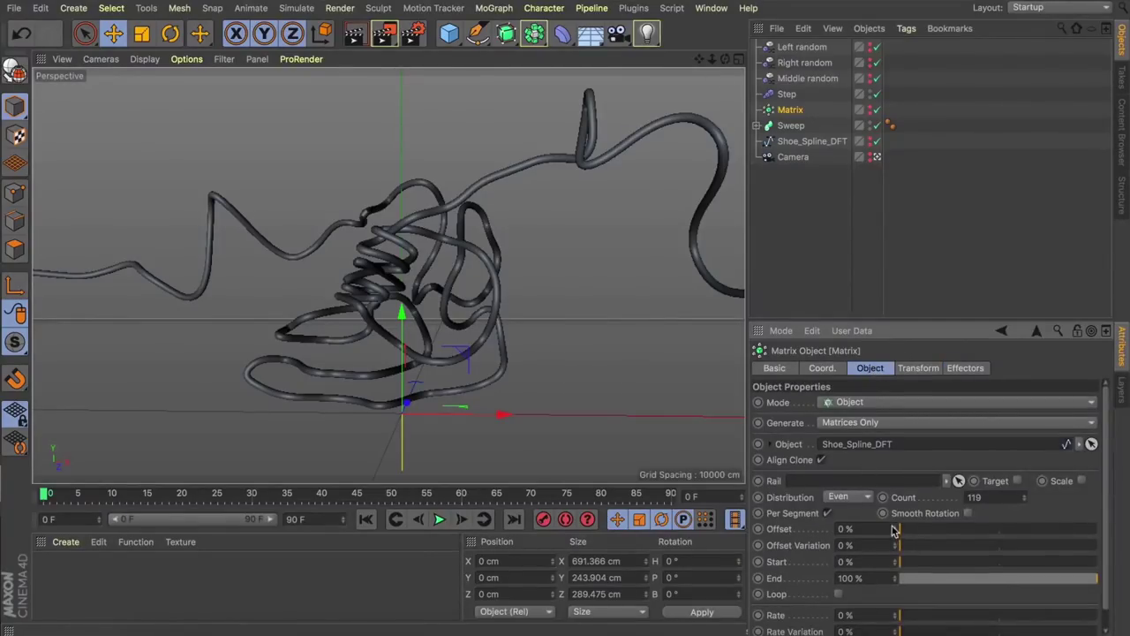
left_click_drag(898, 529, 864, 529)
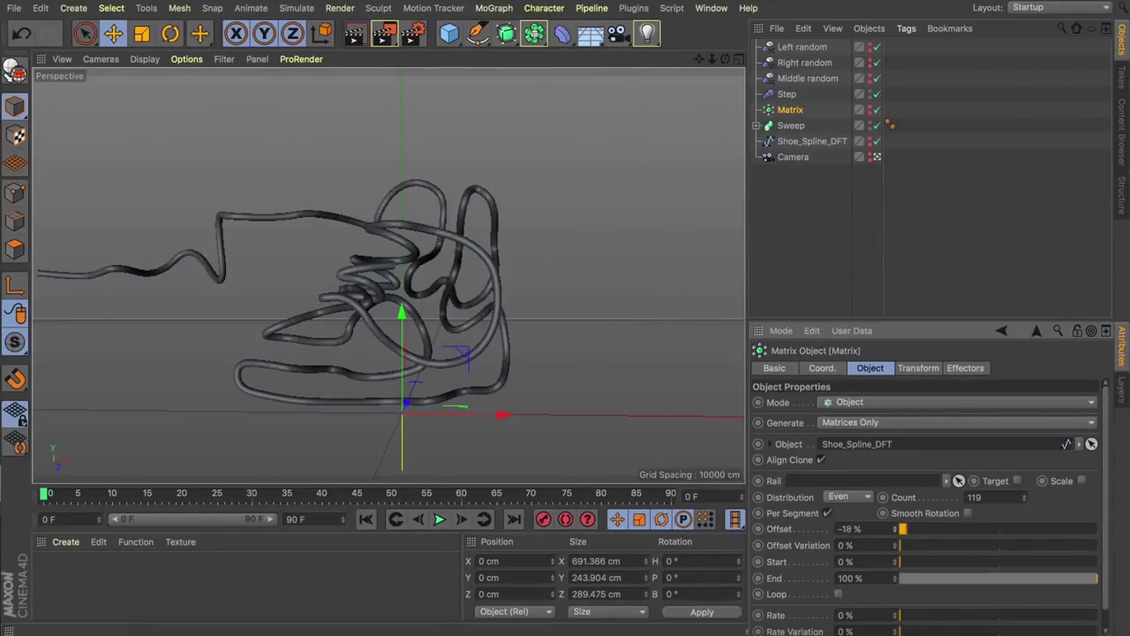
key("super+z")
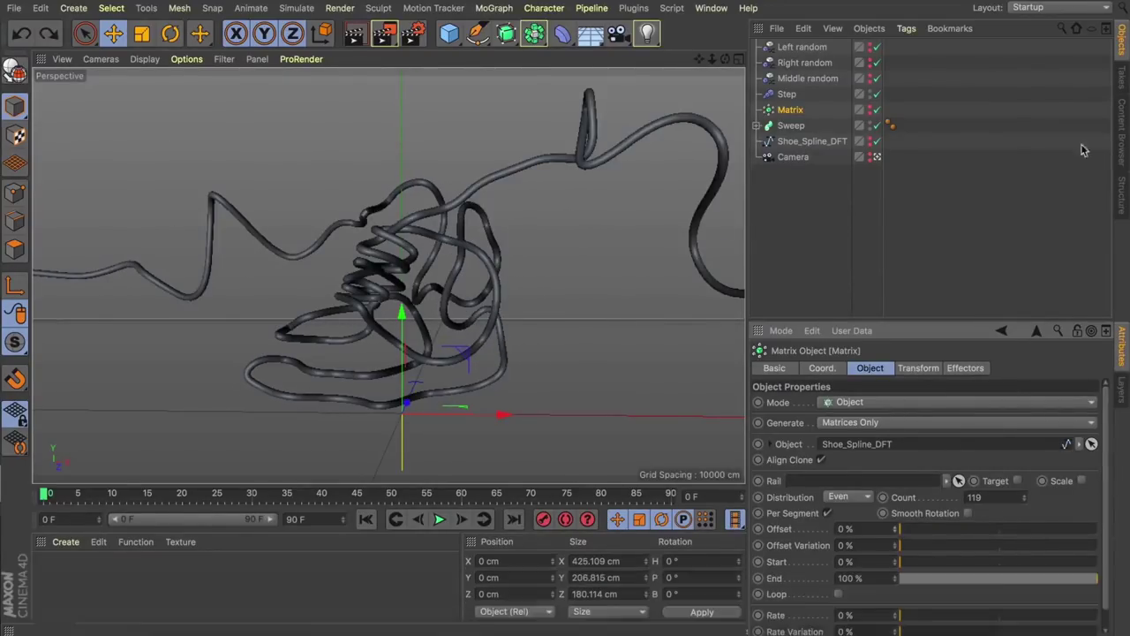
Step: Set the Middle random effector's Random Mode to Noise with a scale of 0 %
left_click(811, 46)
left_click(808, 79)
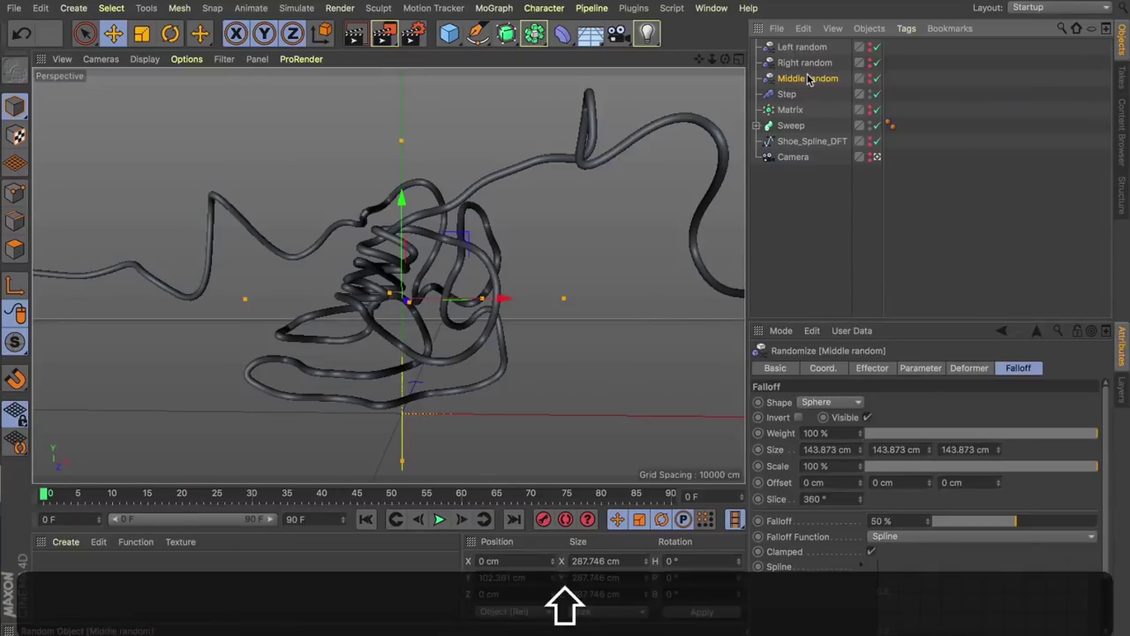
left_click(872, 368)
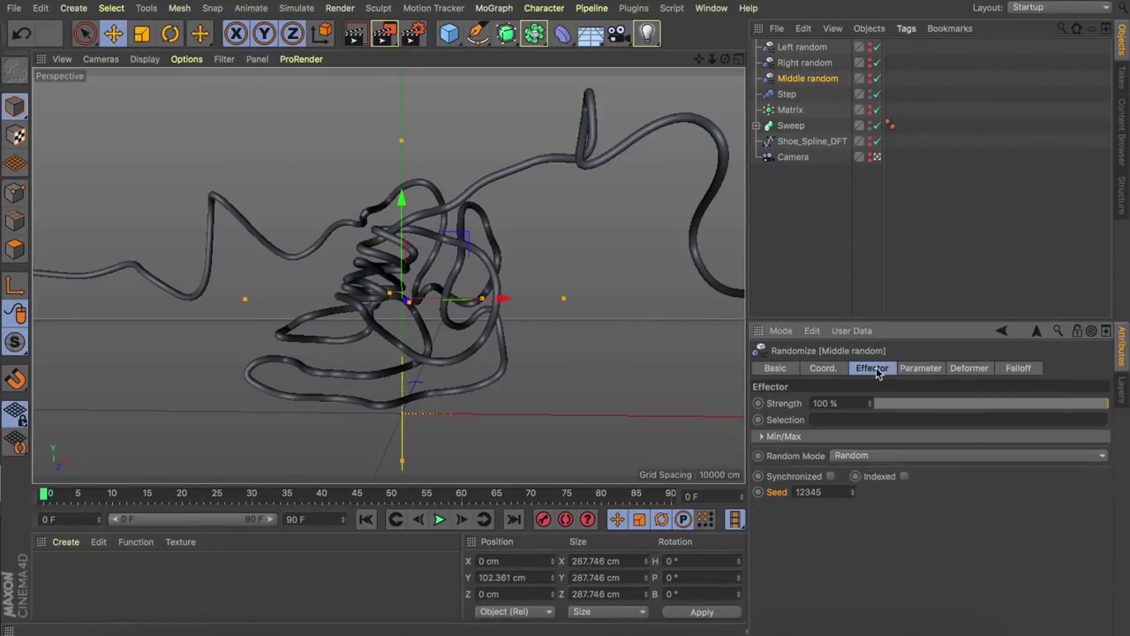
left_click(865, 455)
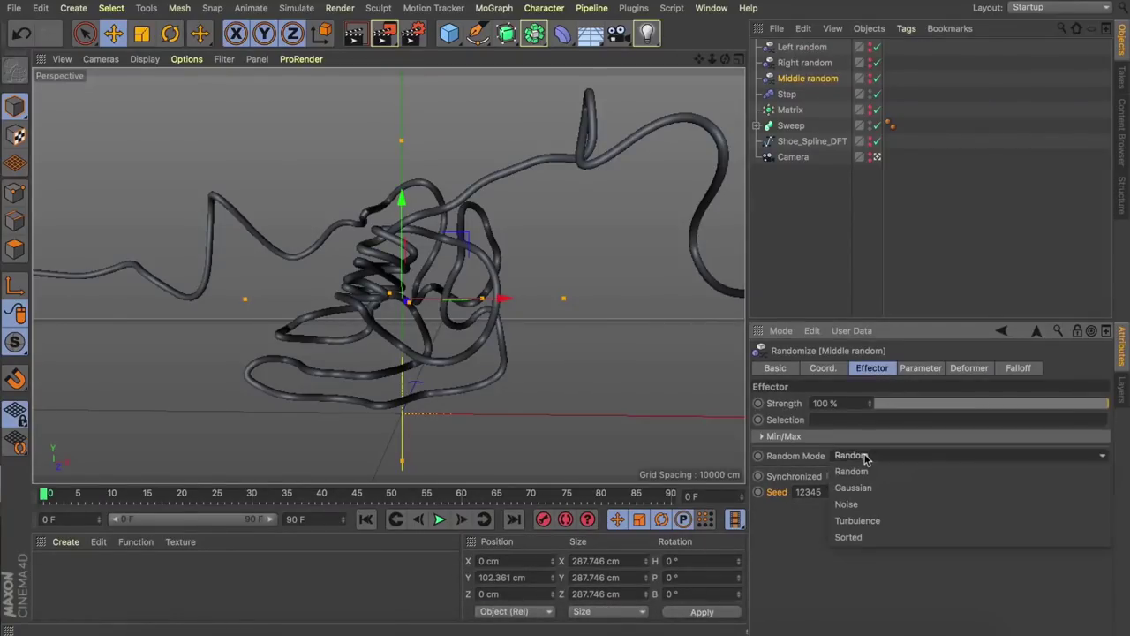
left_click(849, 505)
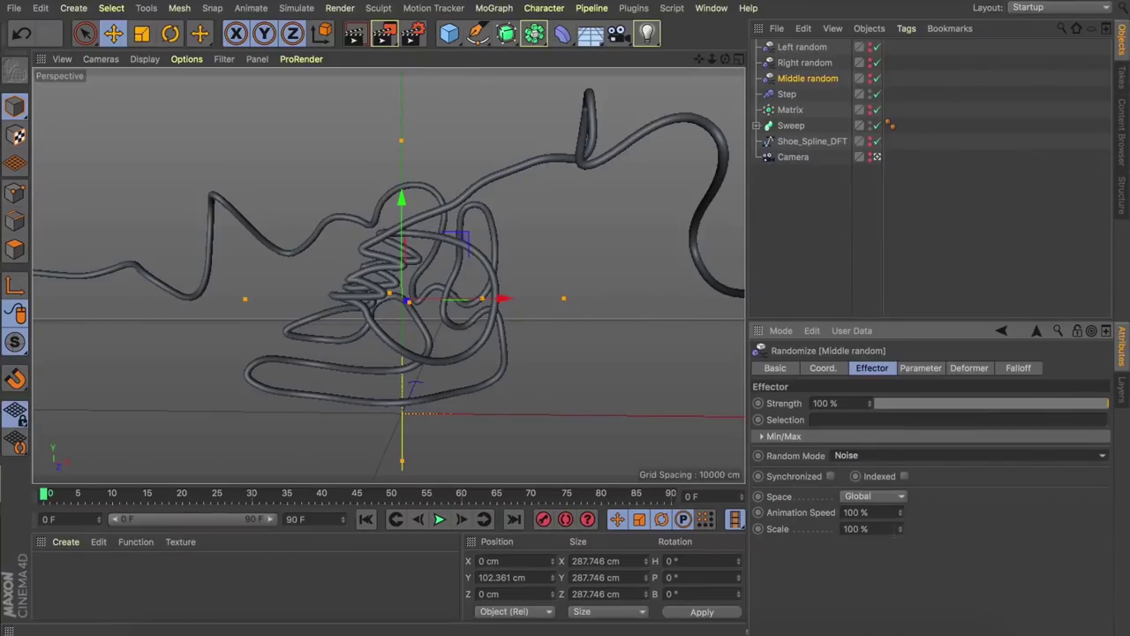
left_click_drag(903, 532, 845, 533)
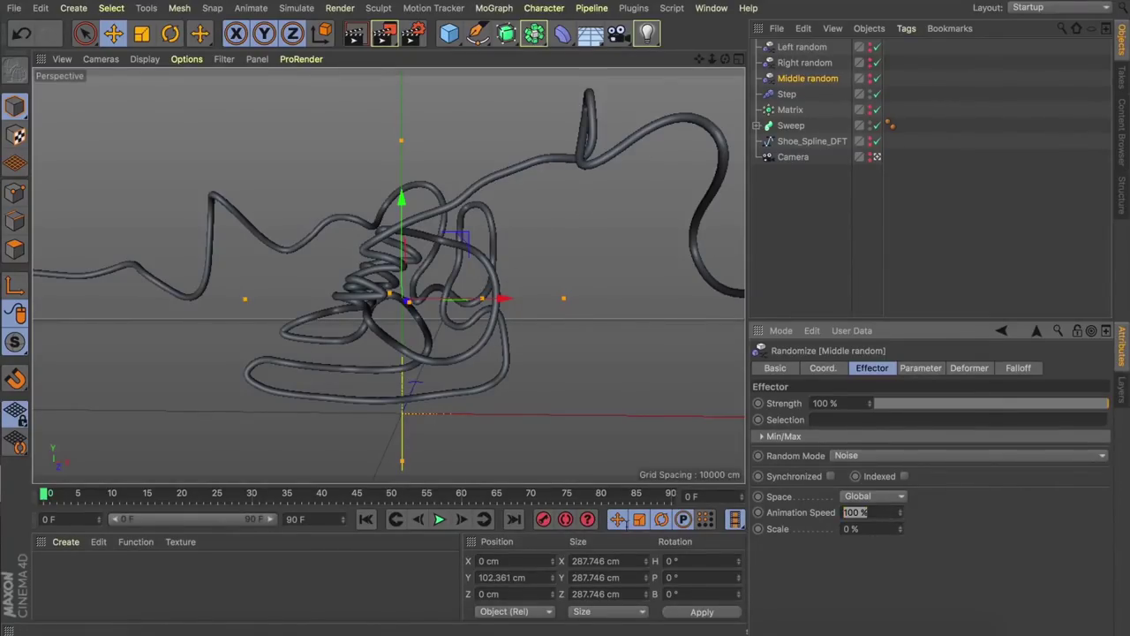
Step: Slow Middle random's noise to an Animation Speed of 10 % while the animation plays
type("5")
key("Tab")
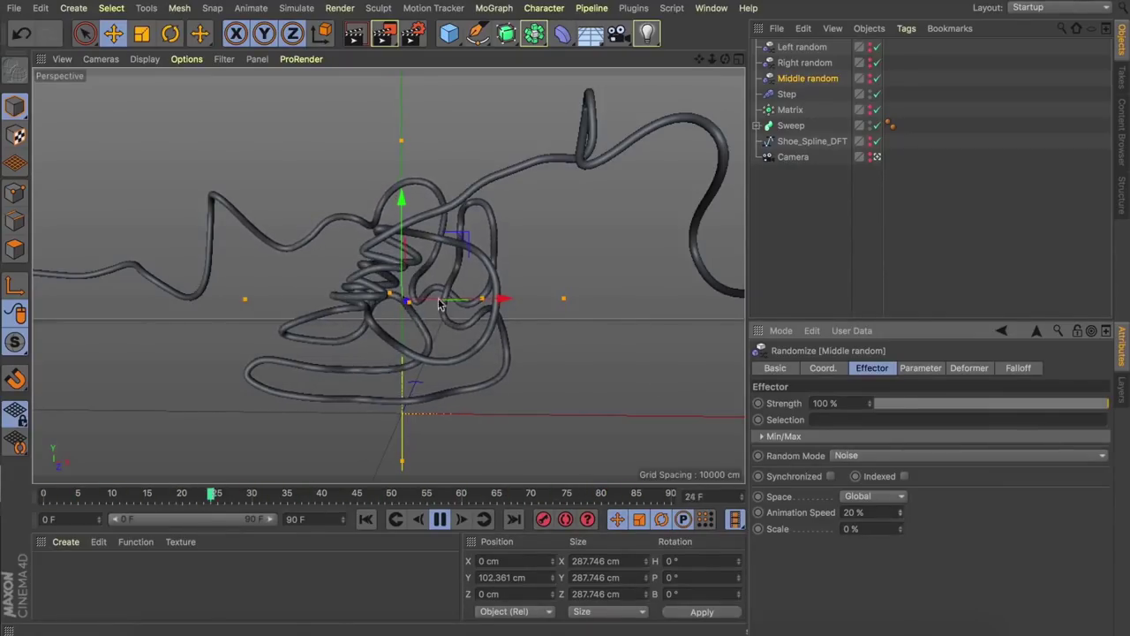
type("10")
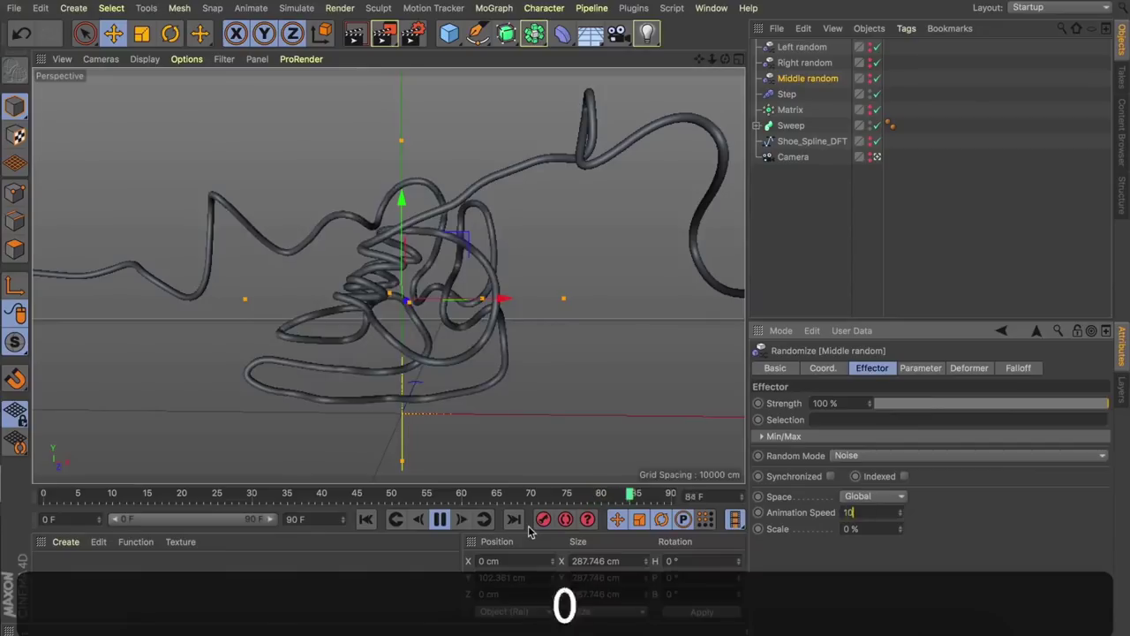
key("Return")
Step: Switch Right random to Noise mode with 0 % scale and 5 % animation speed, and stop playback at frame 0
left_click(804, 63)
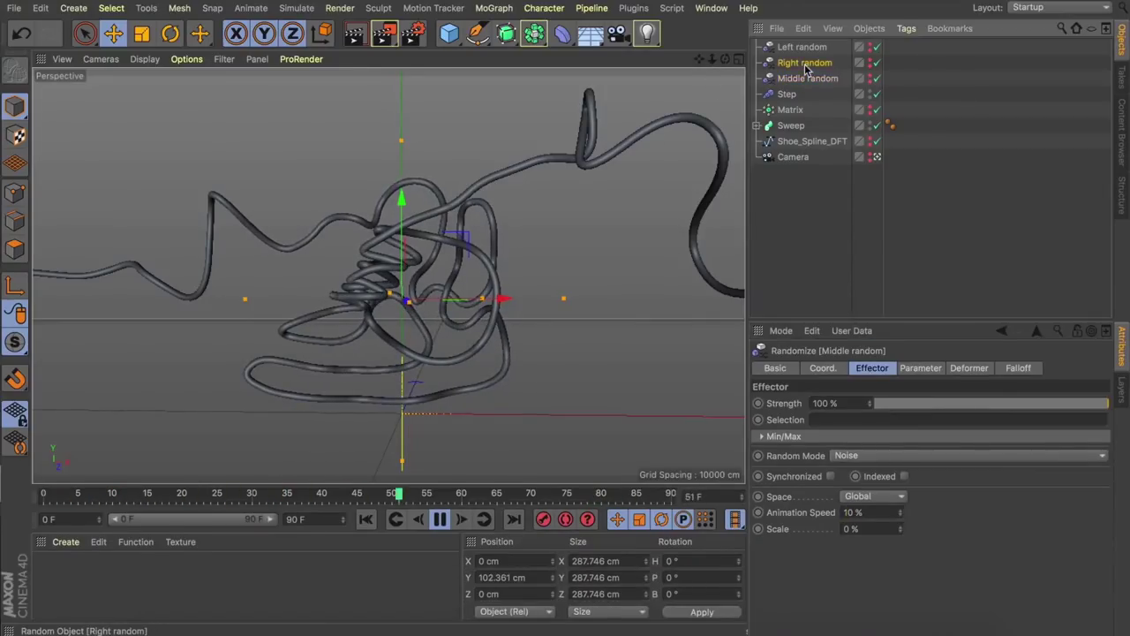
left_click(851, 455)
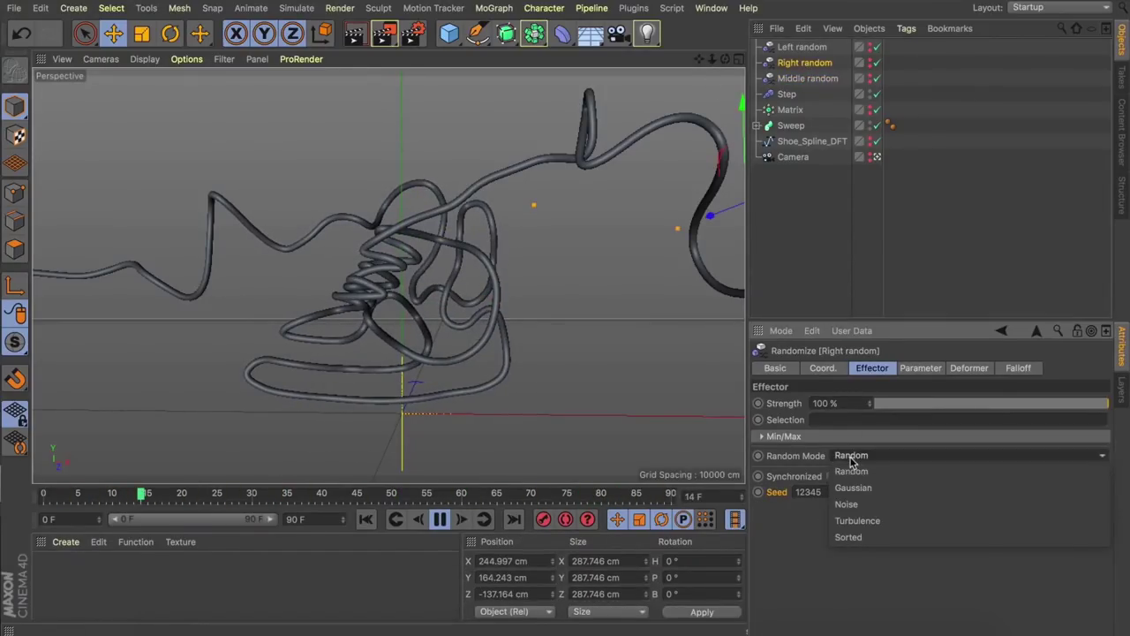
left_click(861, 502)
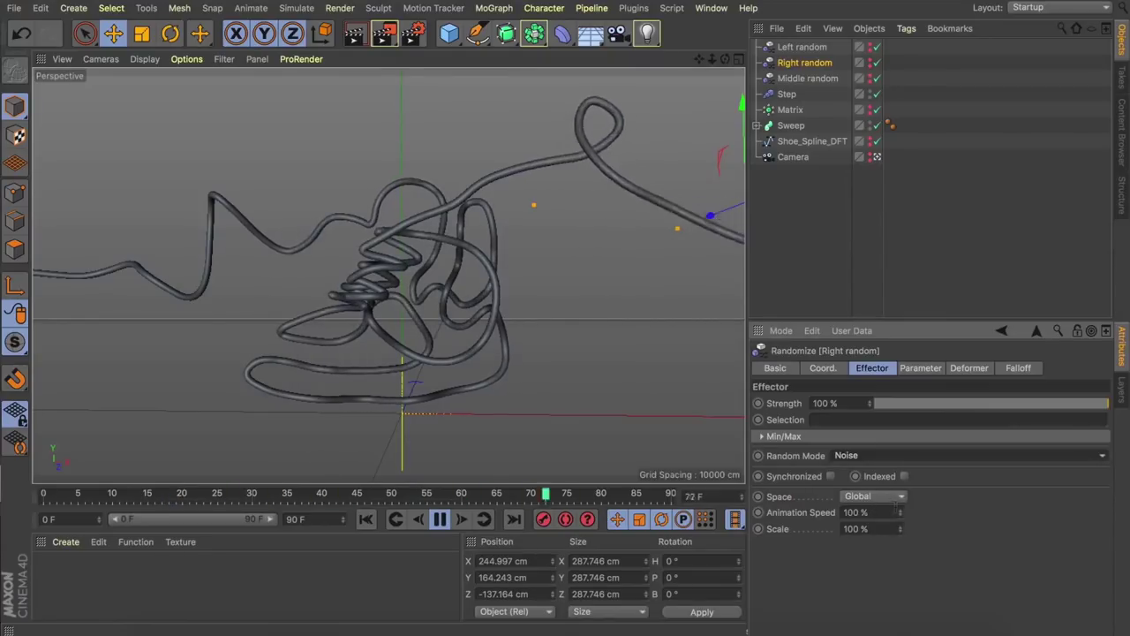
left_click_drag(900, 530, 907, 528)
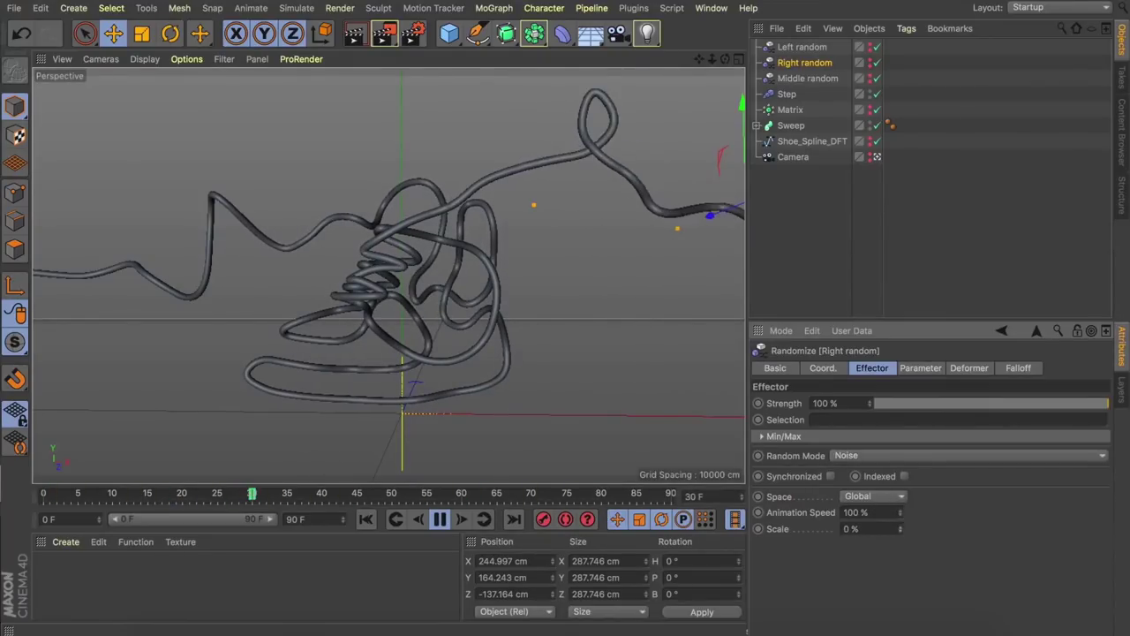
left_click_drag(901, 513, 902, 512)
left_click(901, 510)
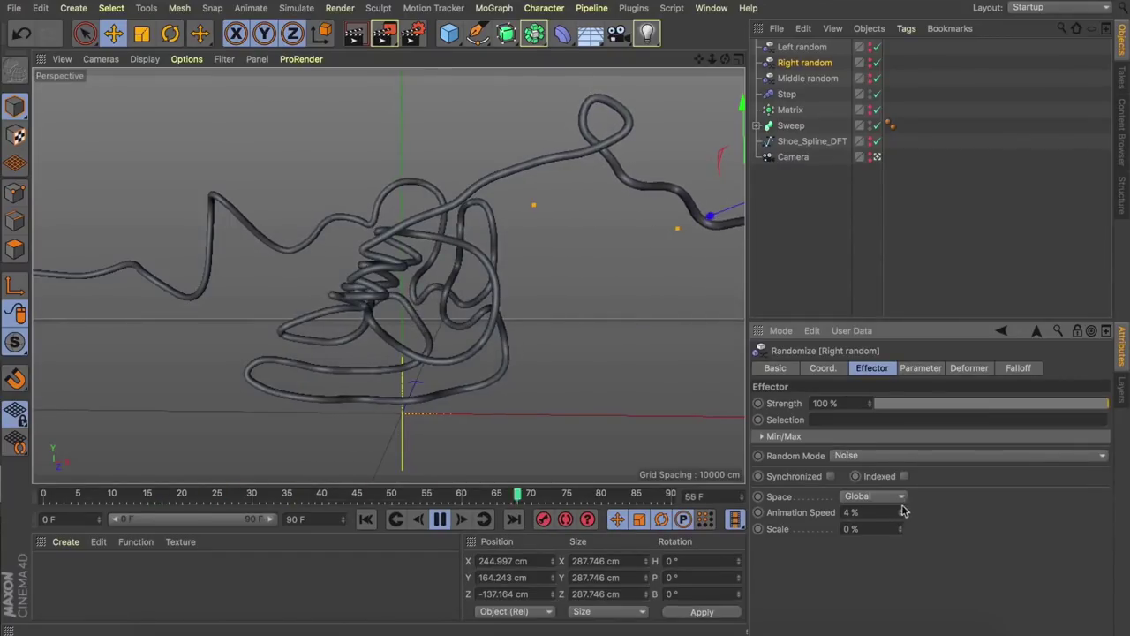
left_click(439, 520)
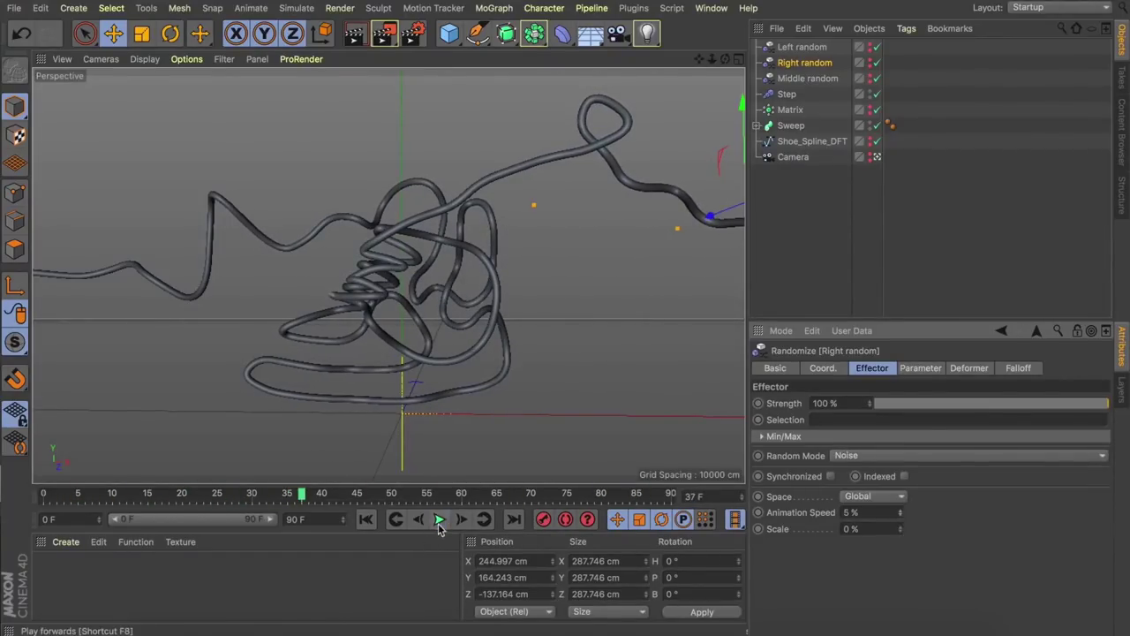
left_click(366, 520)
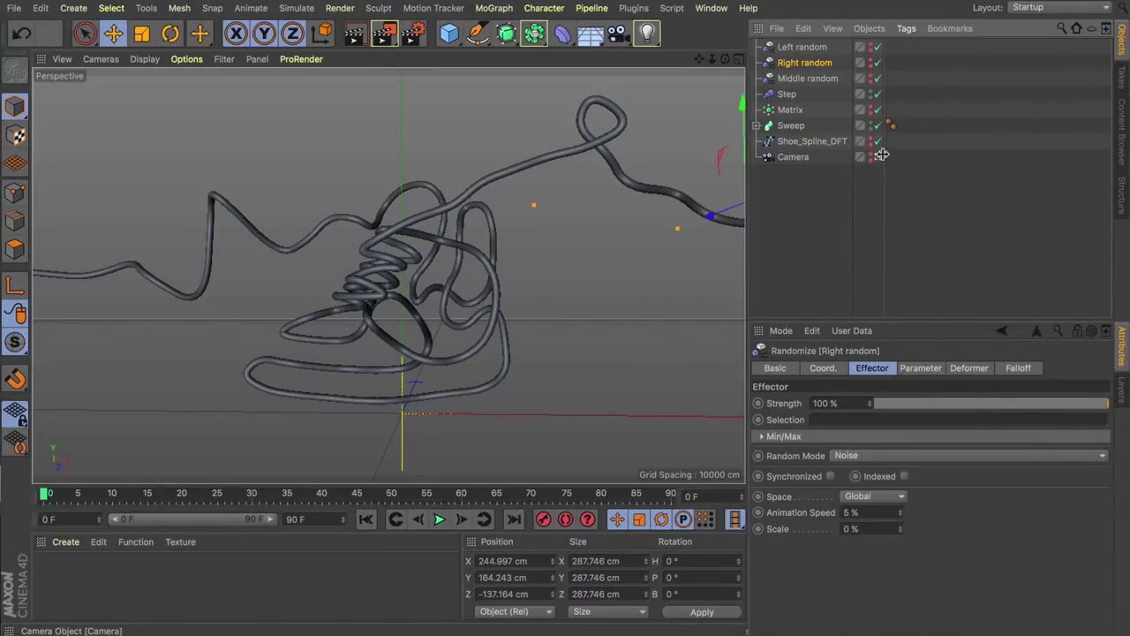
Step: Set the Matrix's count to 100 and play the animation, returning to the Camera's view
left_click(882, 156)
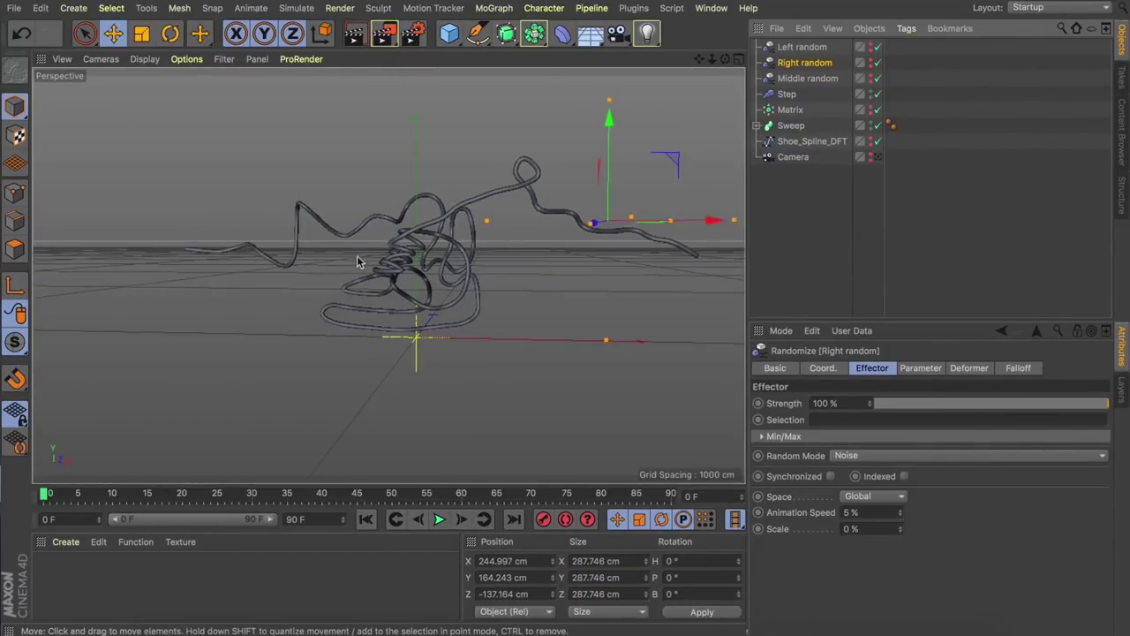
scroll(375, 274, "up", 10)
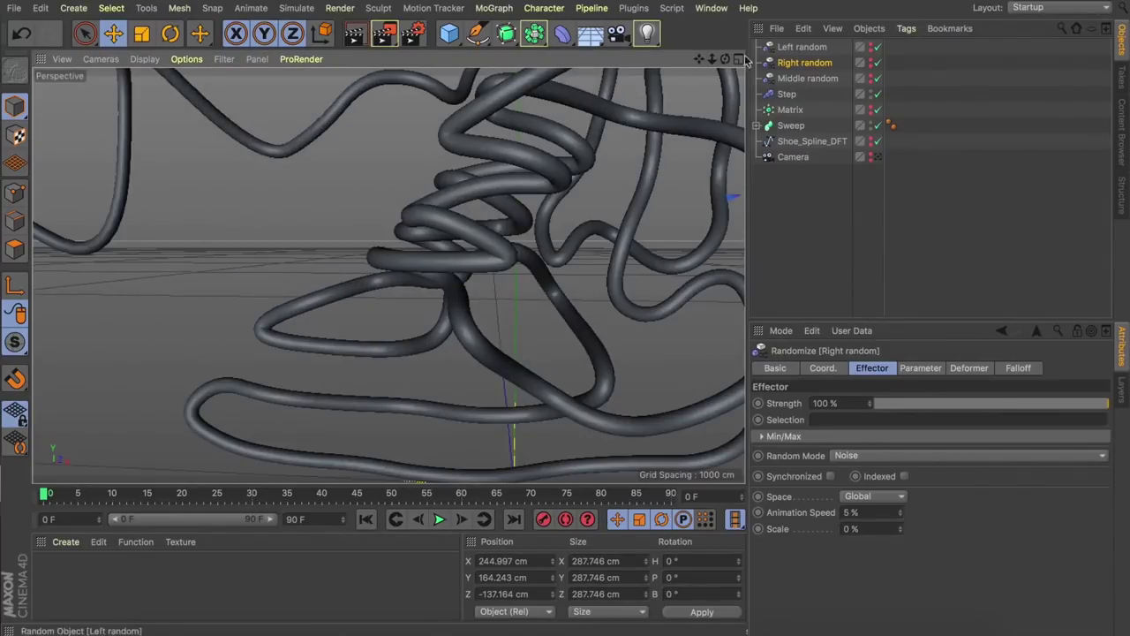
left_click_drag(724, 58, 848, 123)
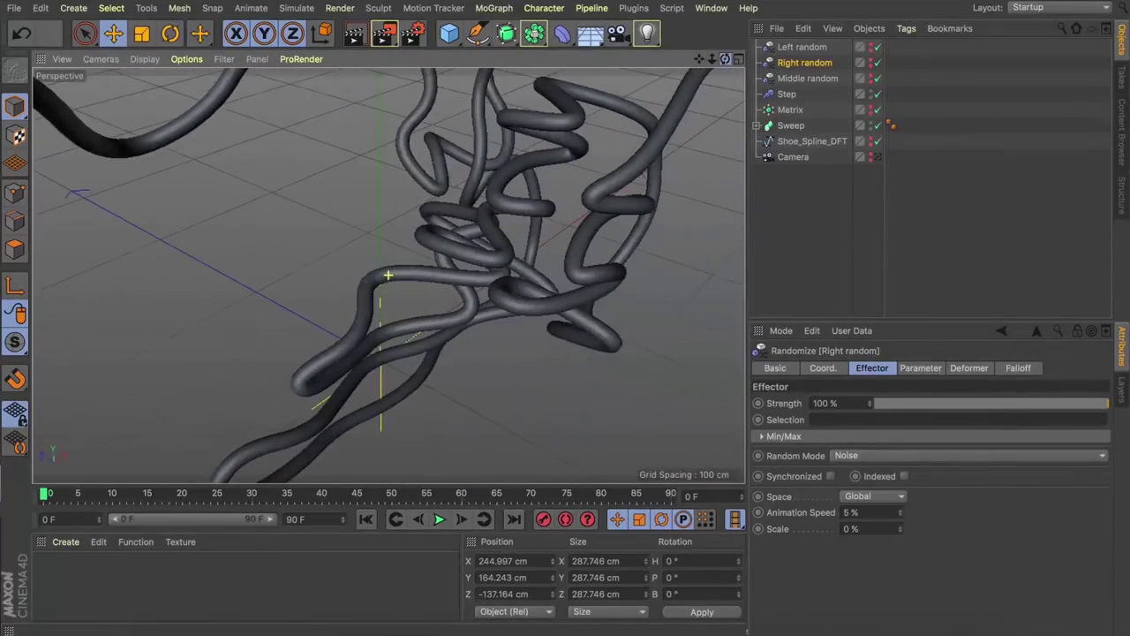
left_click(791, 109)
left_click(979, 496)
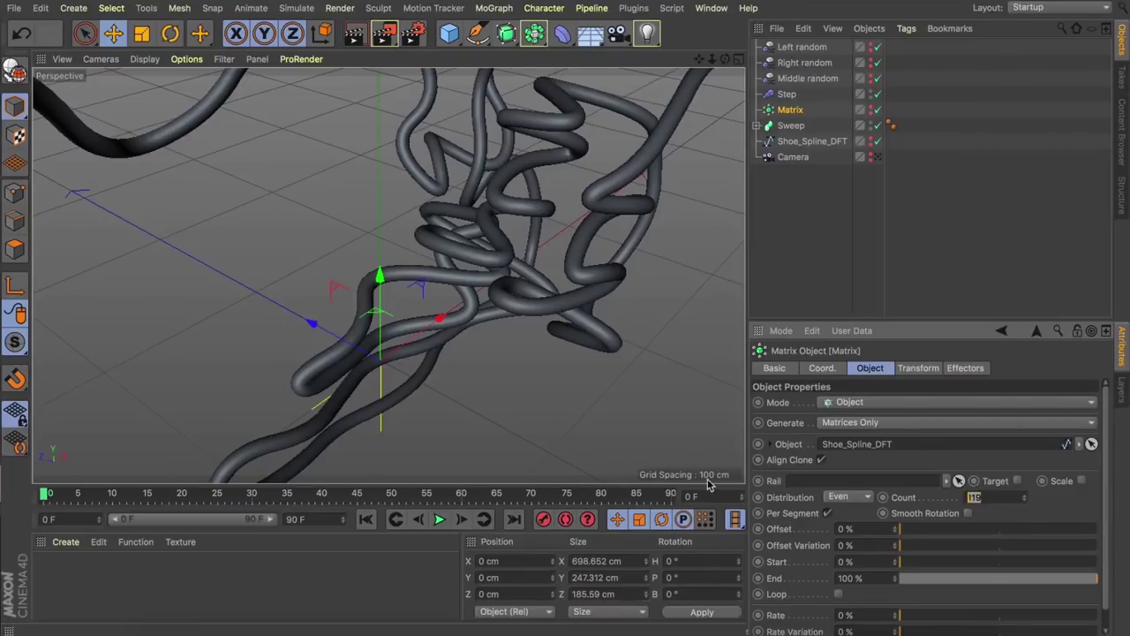
type("100")
key("Return")
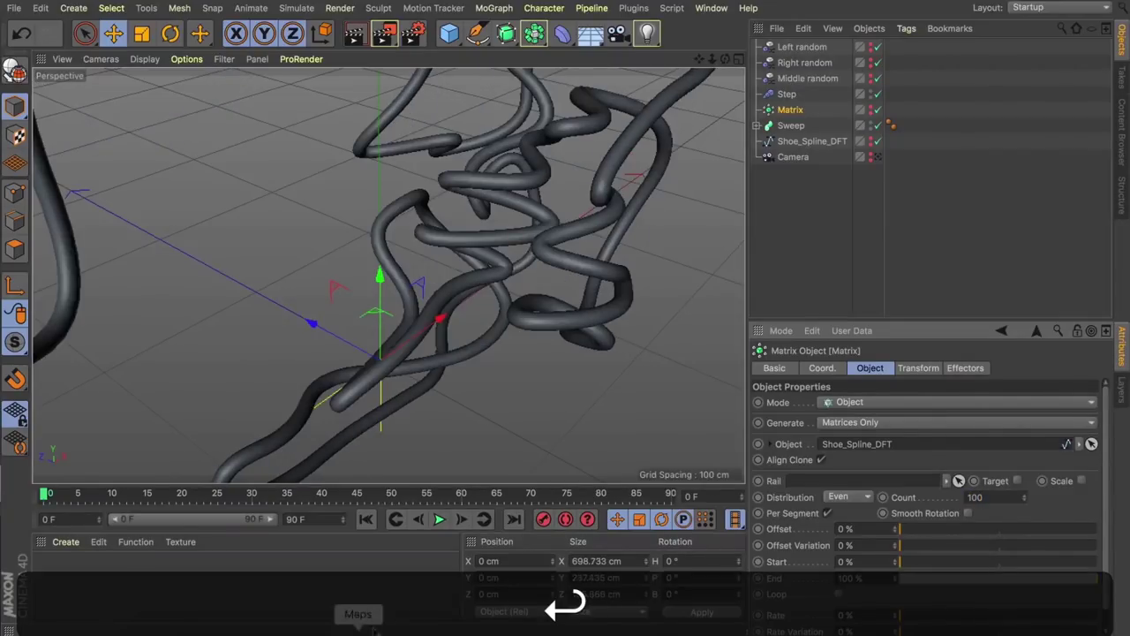
left_click(439, 519)
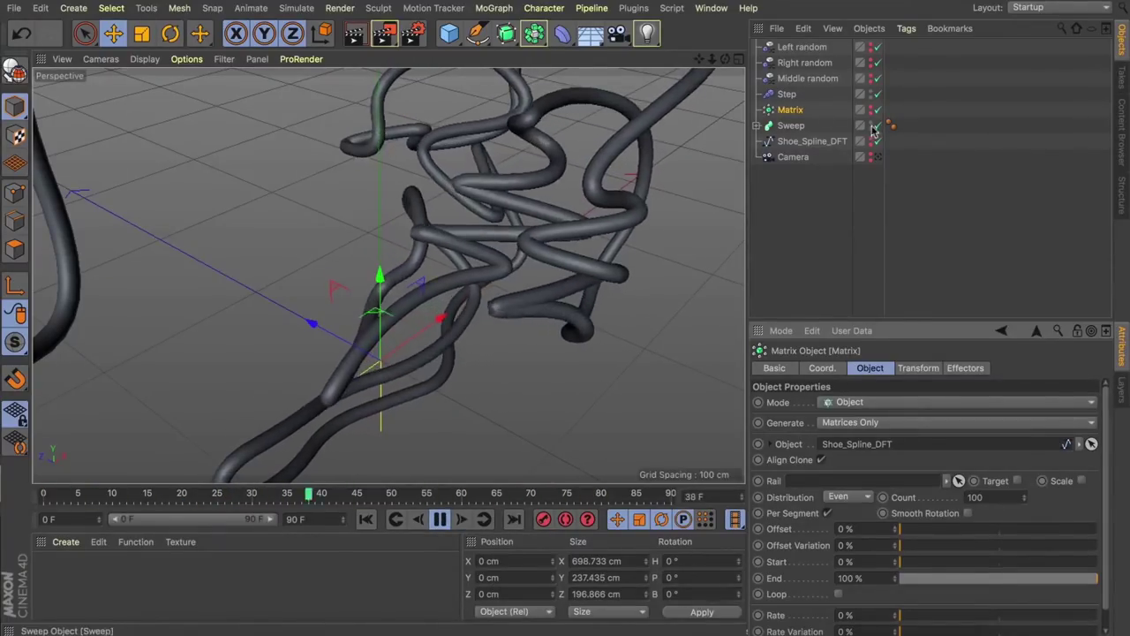
left_click(878, 158)
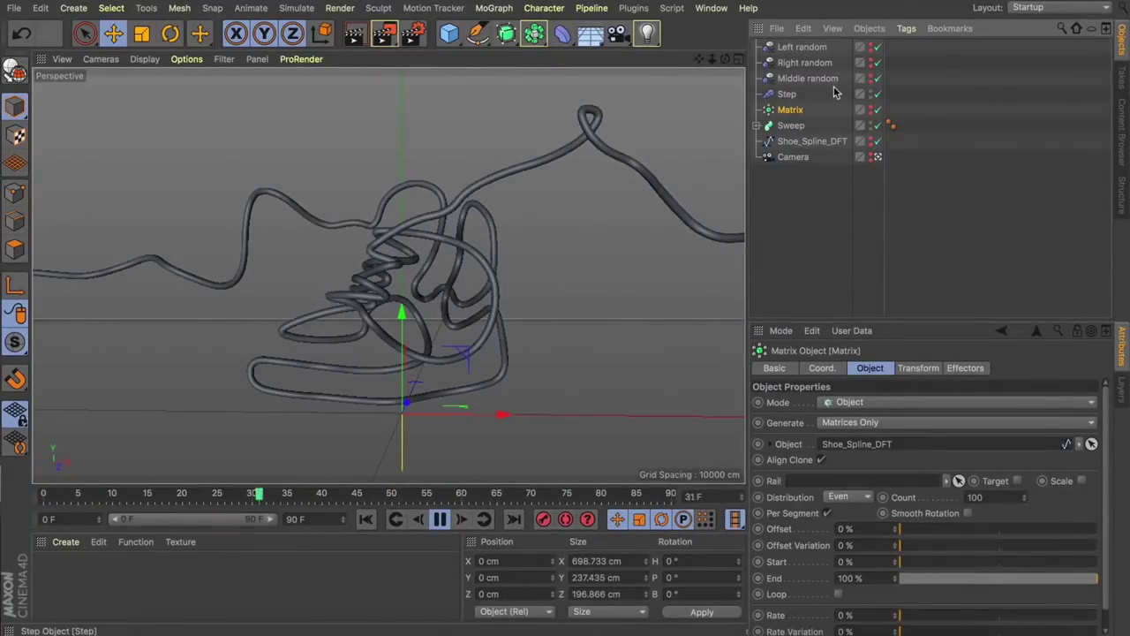
Step: Switch the Left random effector to Noise mode with 0 % scale and an animation speed of about 4 %
left_click(805, 46)
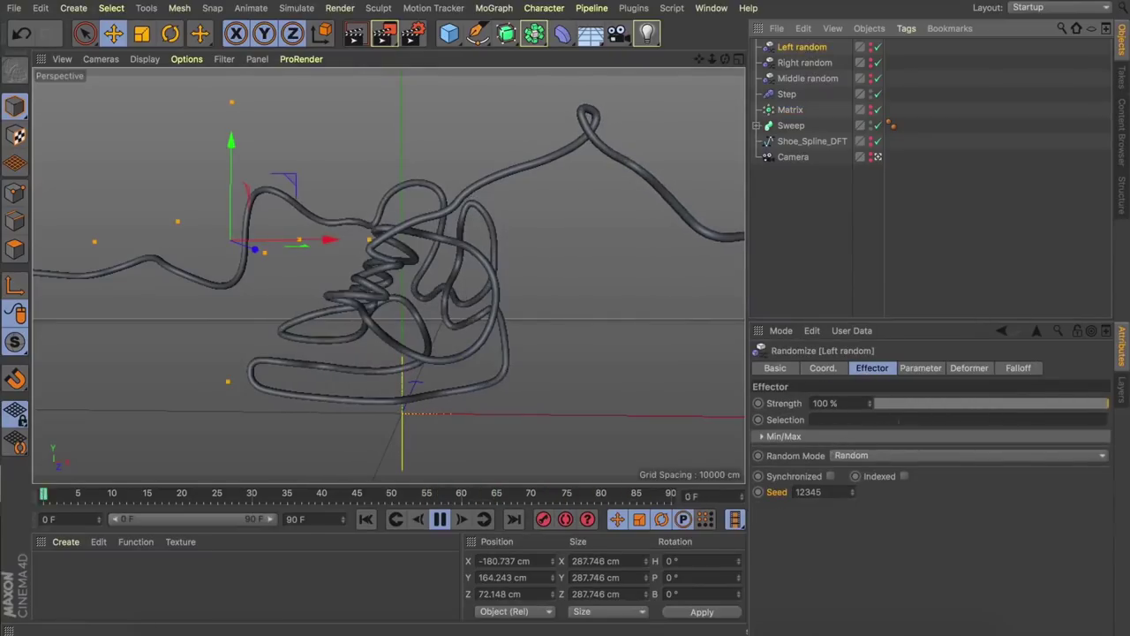
left_click(896, 455)
left_click(894, 501)
left_click_drag(901, 530, 901, 618)
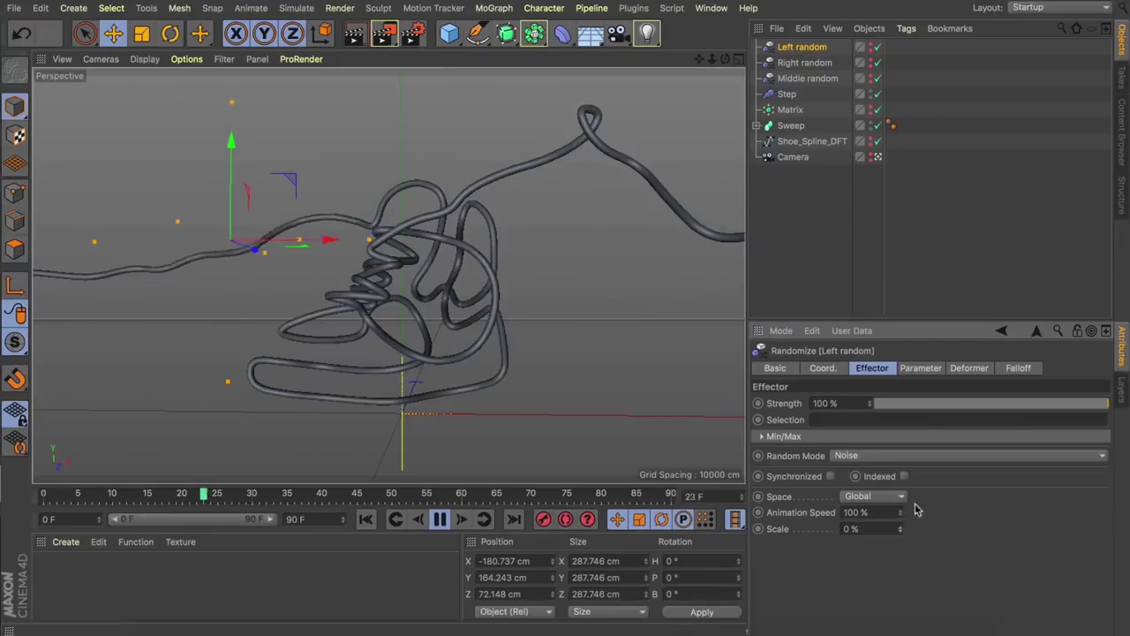
left_click_drag(900, 512, 900, 565)
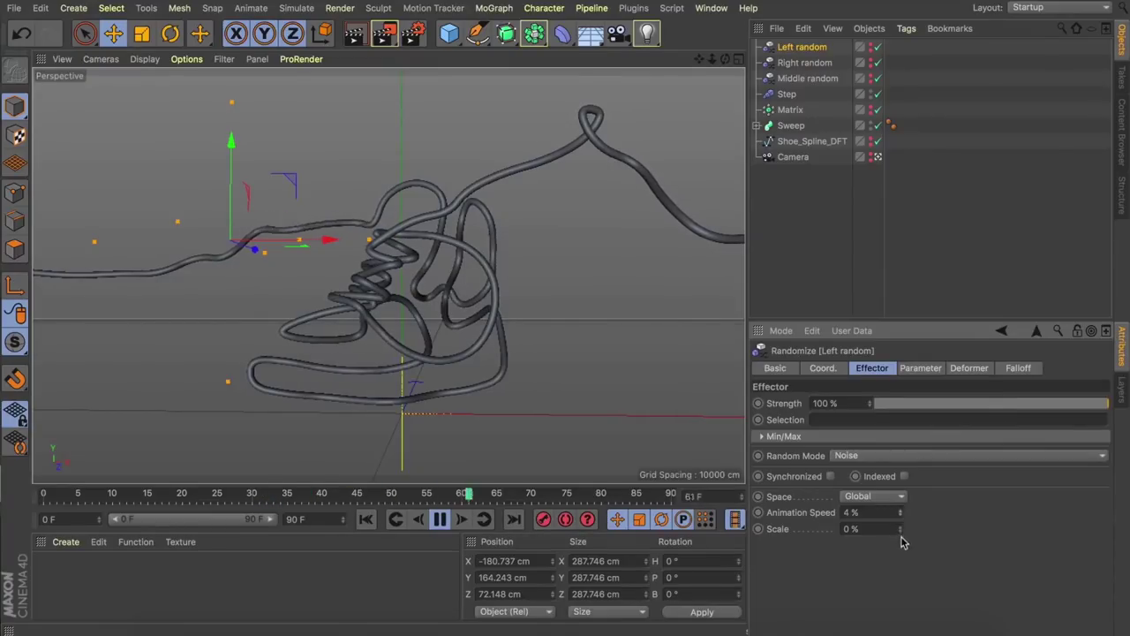
left_click_drag(903, 539, 902, 508)
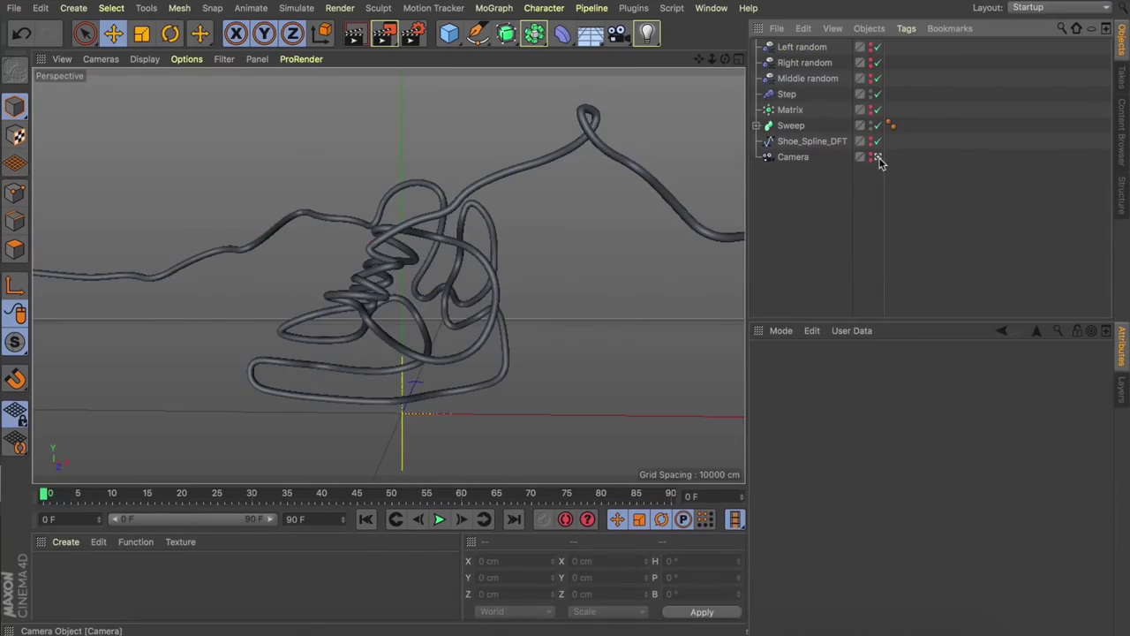
Step: Examine the rope's depth from angles outside the Camera and return to the Camera's view
left_click(878, 157)
left_click_drag(726, 59, 578, 56)
left_click_drag(726, 59, 623, 61)
left_click_drag(699, 58, 388, 273)
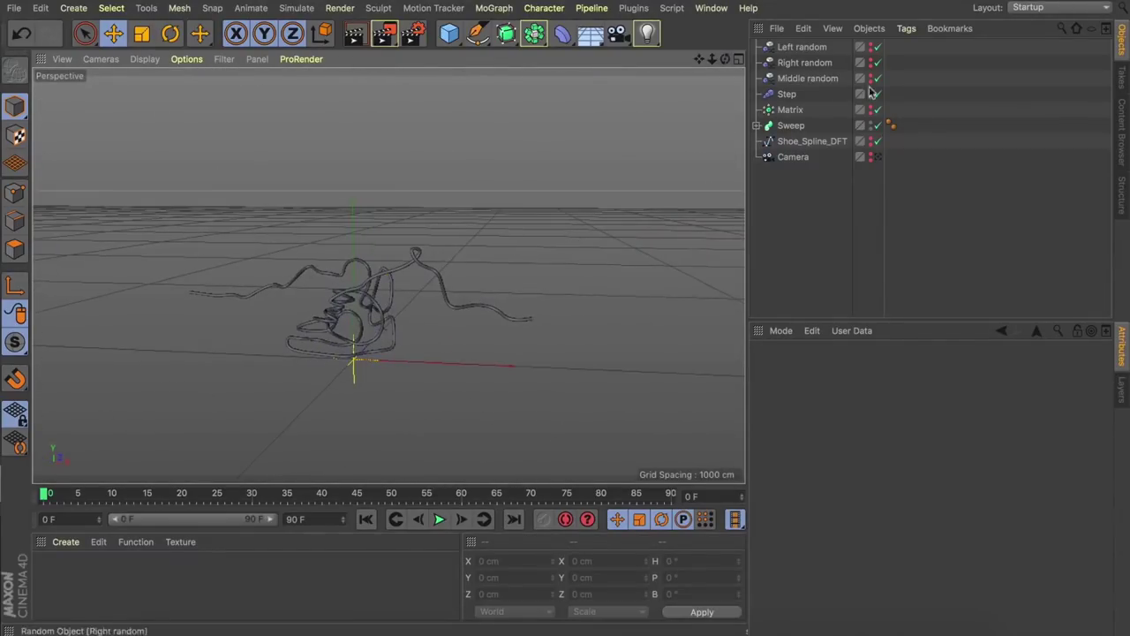
left_click(877, 159)
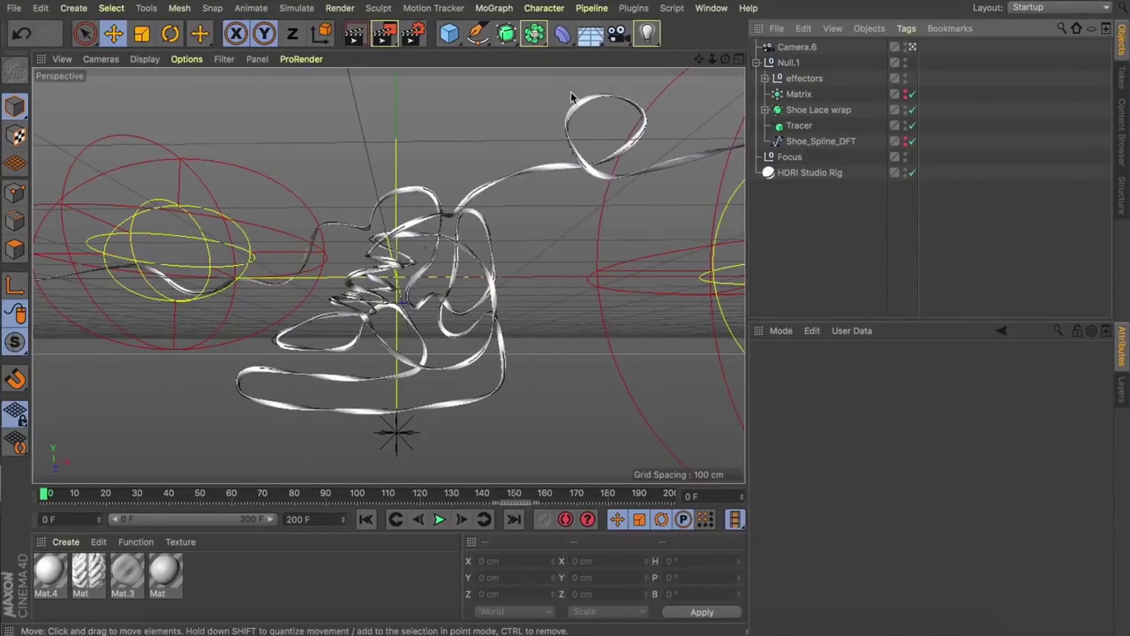
Step: Hide the Step.2, Step and Step.1 effectors of the finished shoe lace scene in the viewport
left_click(771, 79)
left_click(761, 83)
left_click(766, 79)
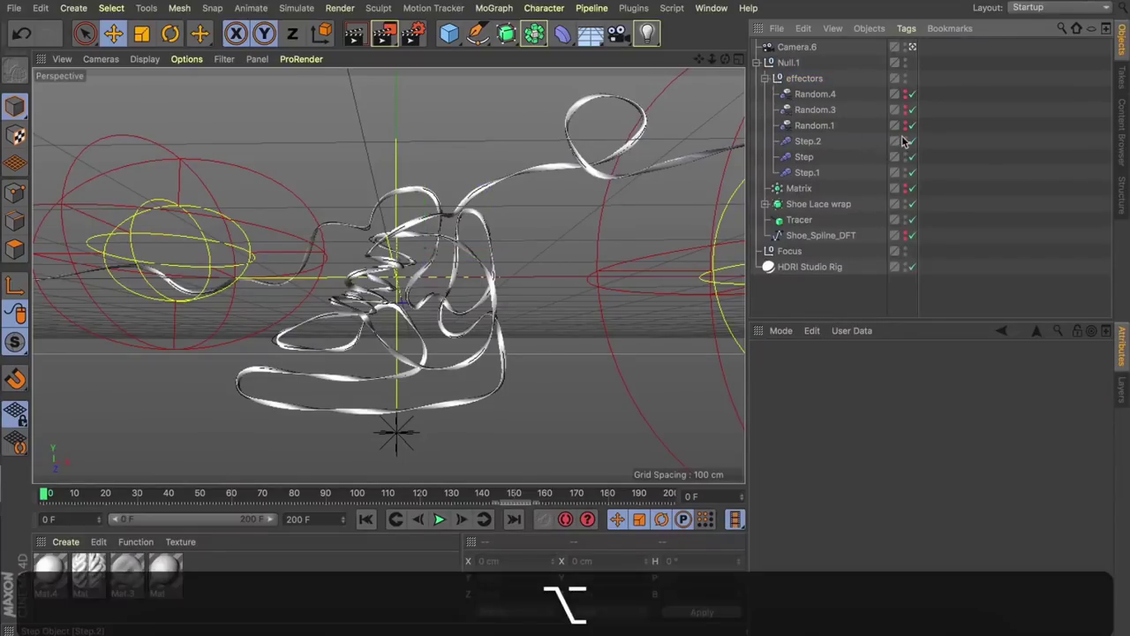
left_click(905, 141, "alt")
left_click(907, 156, "alt")
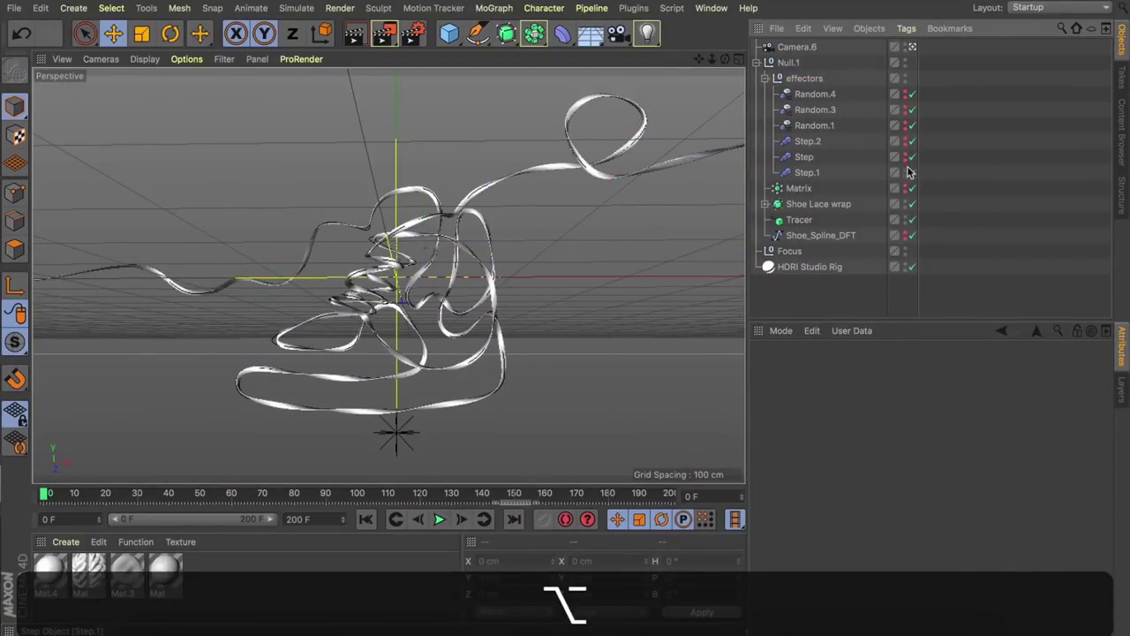
left_click(906, 173, "alt")
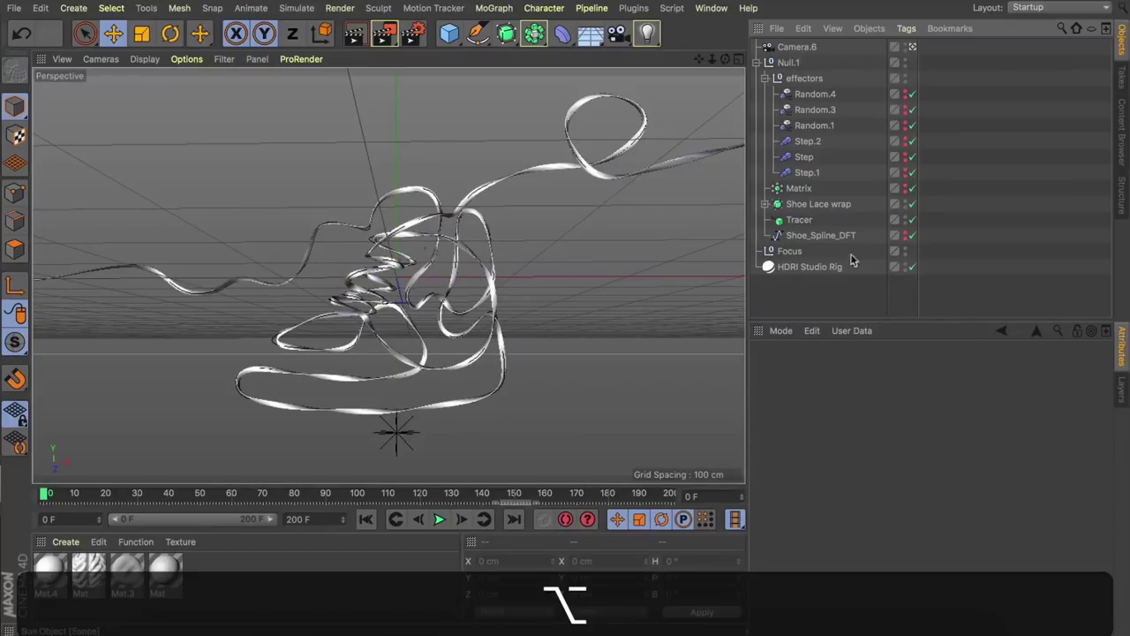
left_click(765, 79)
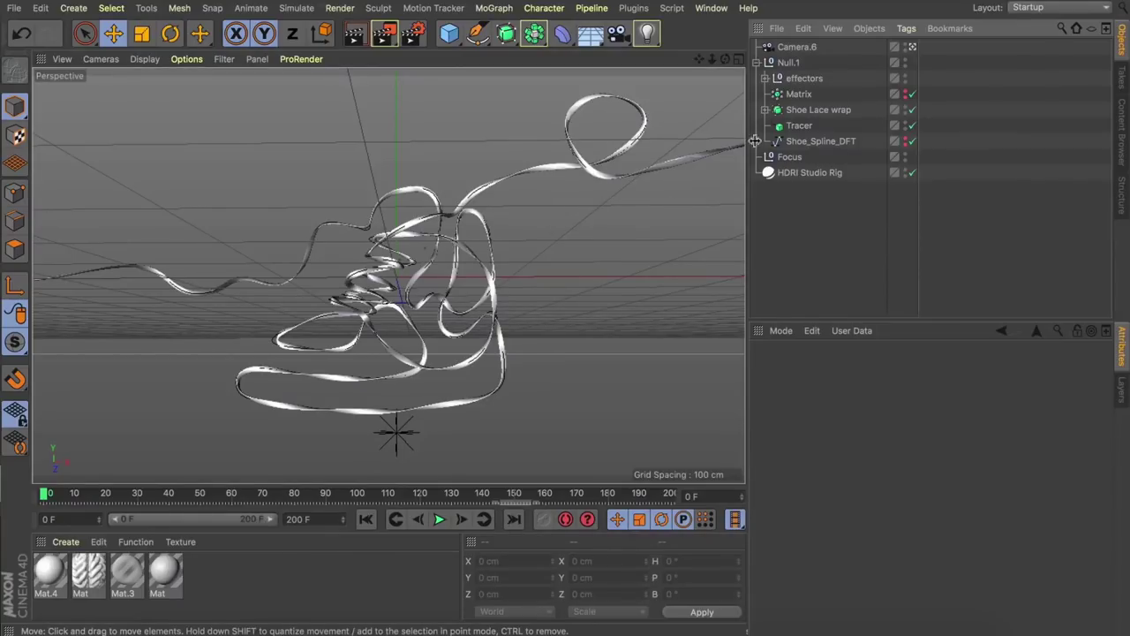
Step: Hide Camera.6 in the viewport and place it below Focus in the object hierarchy, keeping its view active
left_click(912, 47)
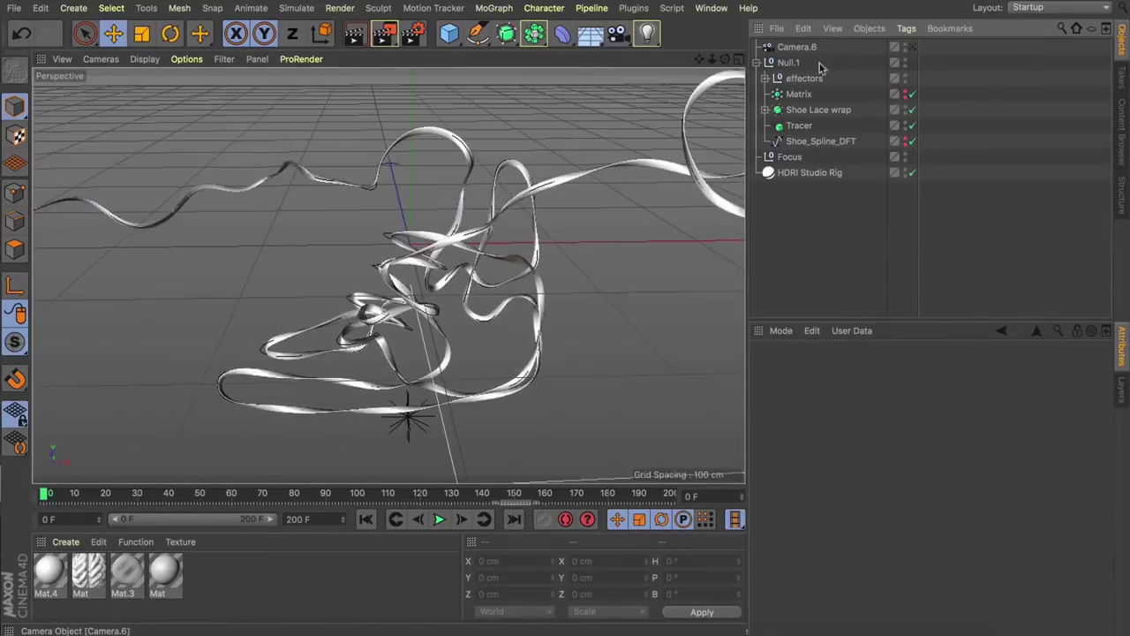
left_click_drag(727, 60, 233, 86)
left_click_drag(477, 74, 725, 59)
key("alt")
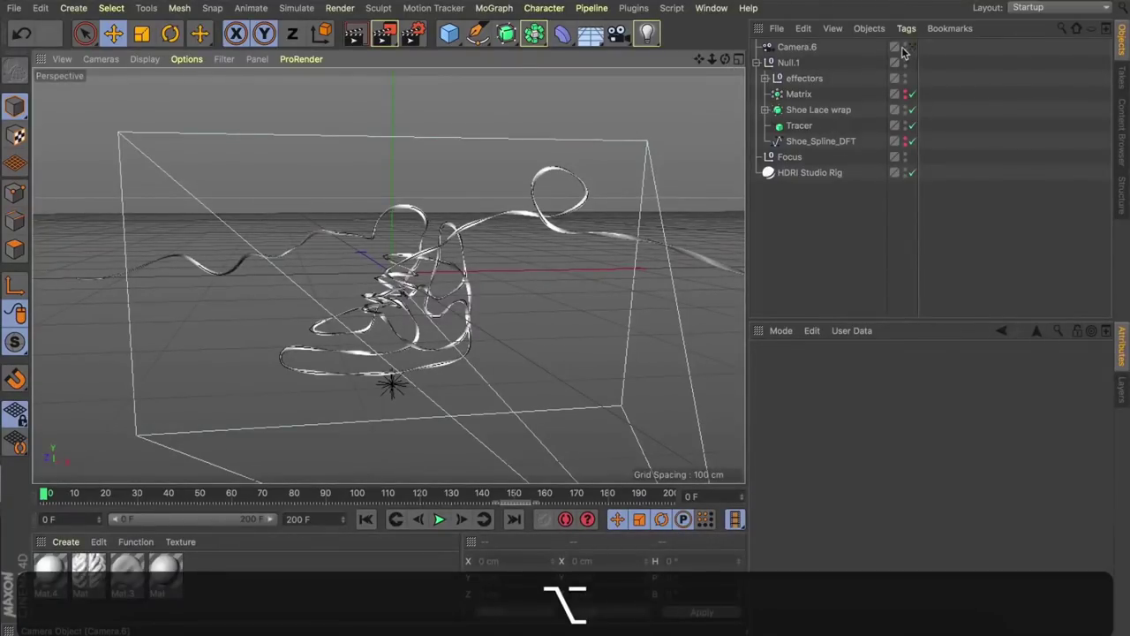
left_click(905, 47)
left_click_drag(811, 51, 784, 165)
left_click(792, 213)
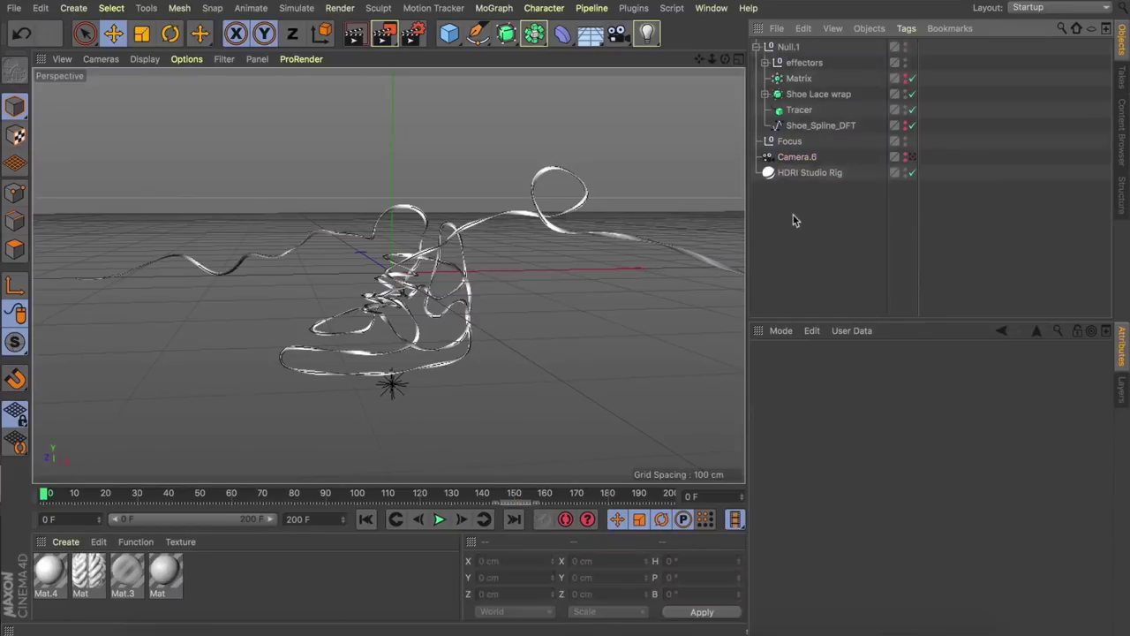
left_click_drag(725, 58, 735, 60)
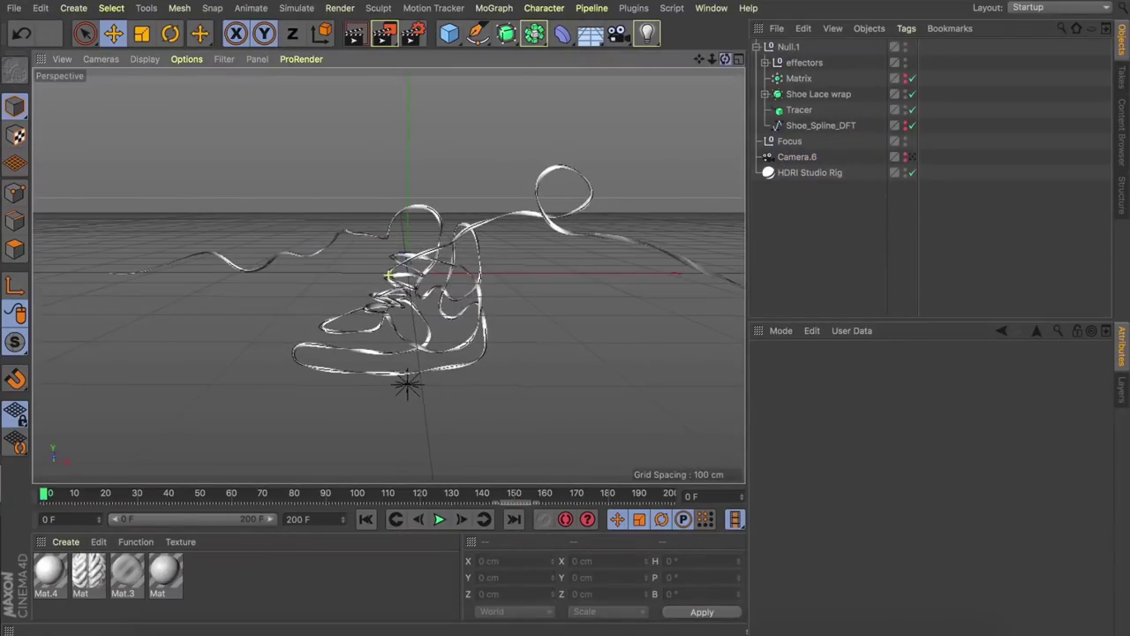
left_click(910, 156)
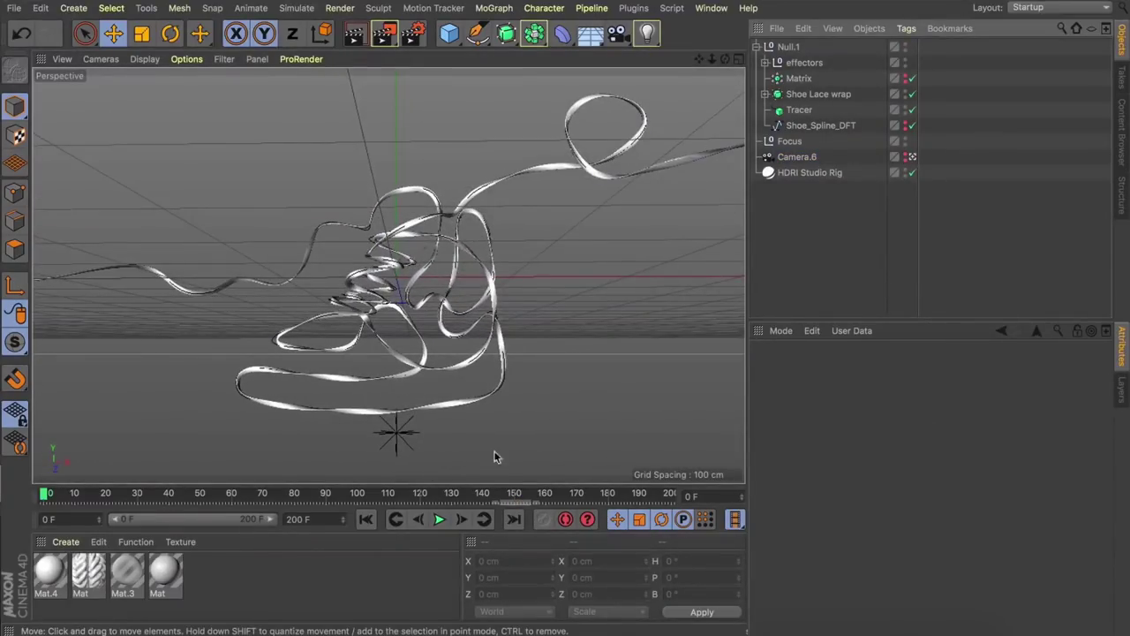